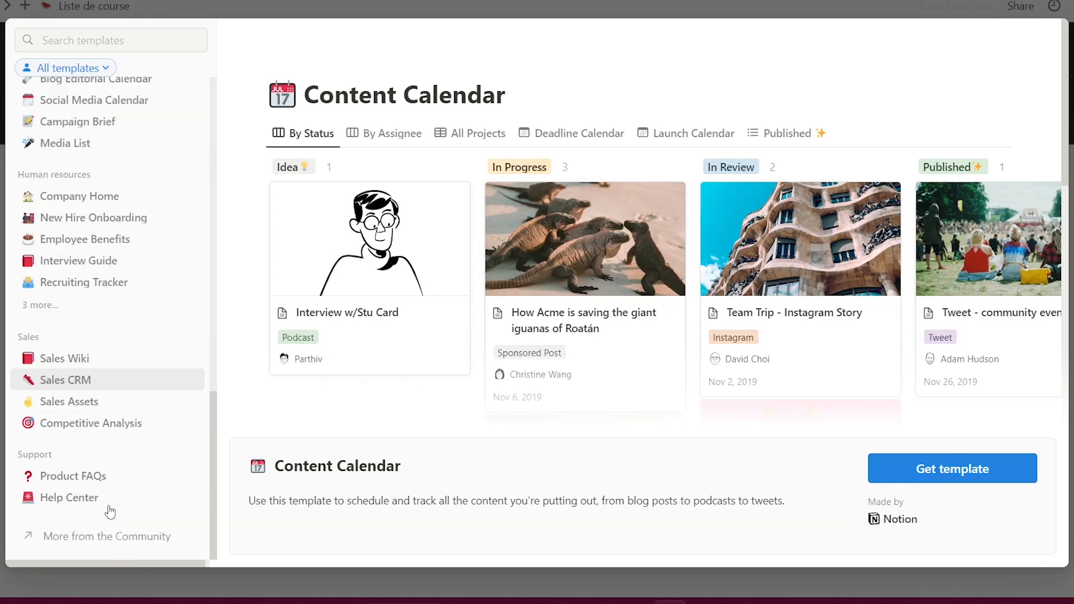
left_click(105, 266)
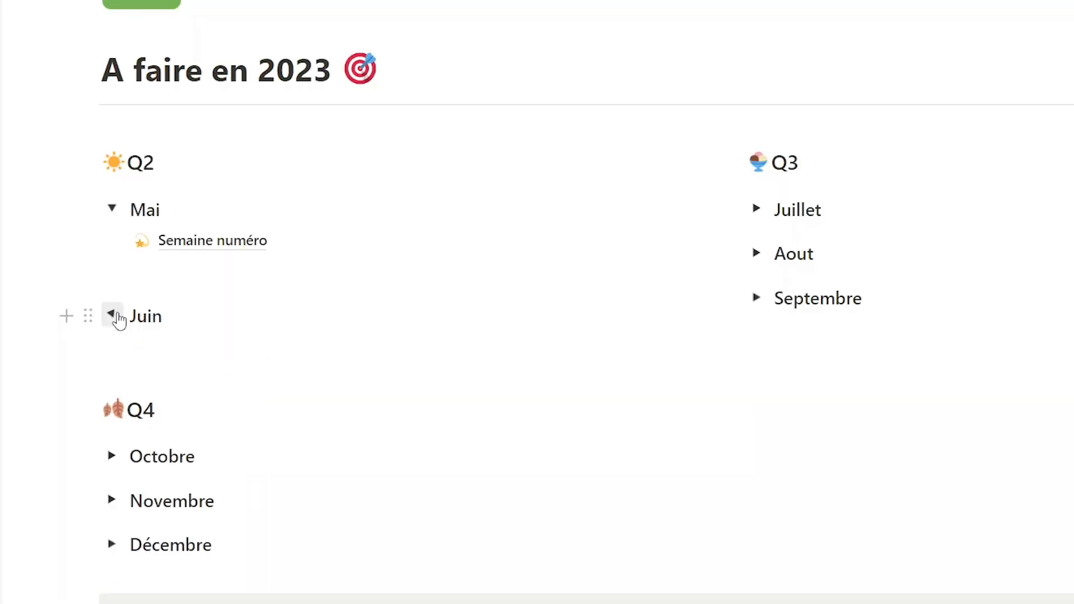
left_click(114, 455)
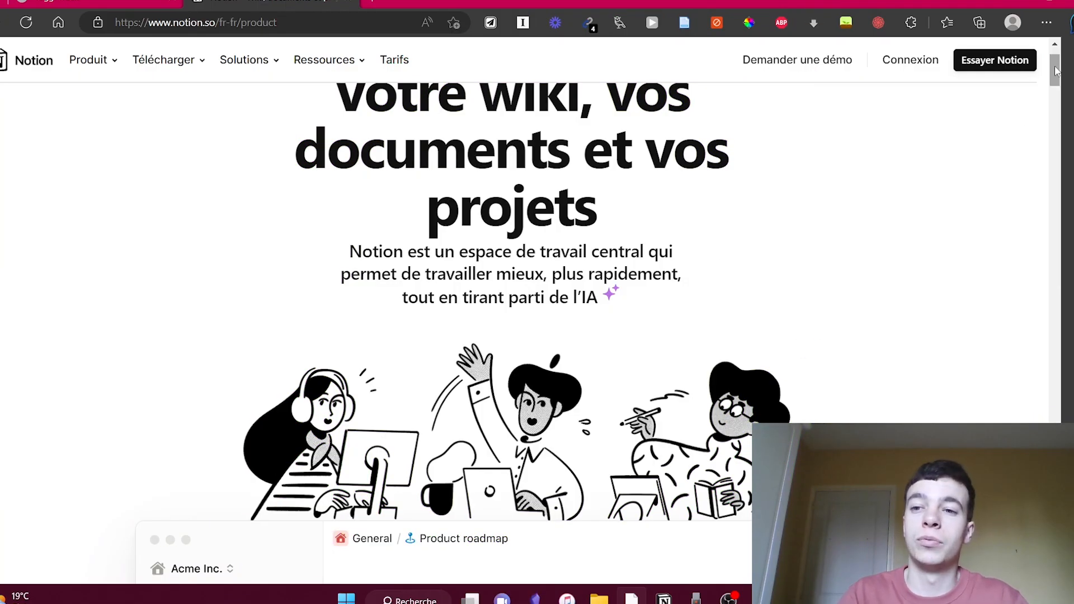
Start trying Notion from its website, dismiss the saved-password notice and set the workspace up for personal use
scroll(582, 260, "up", 2)
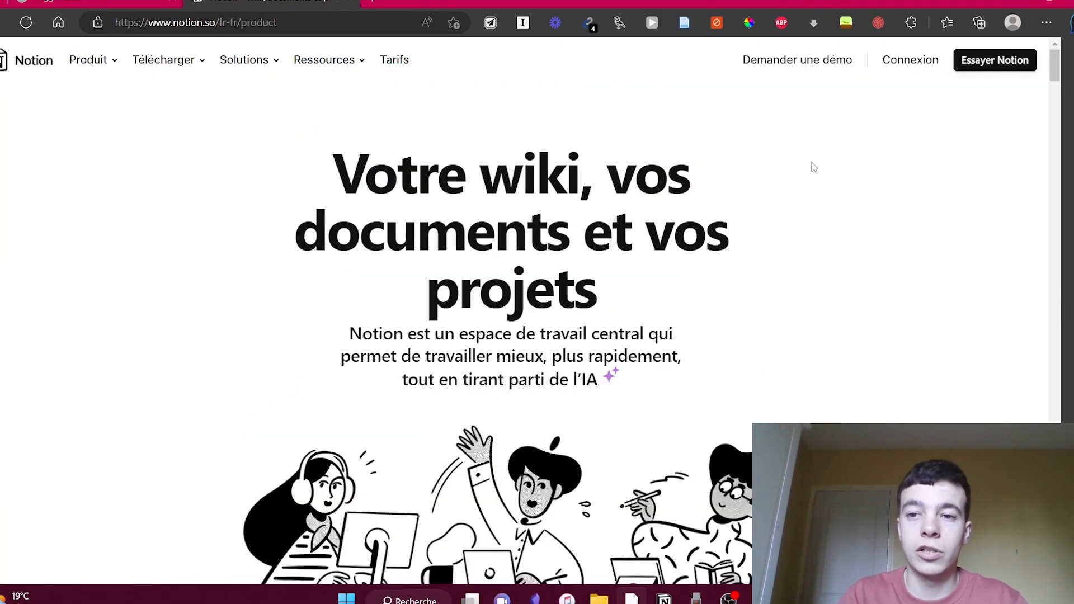
left_click(992, 62)
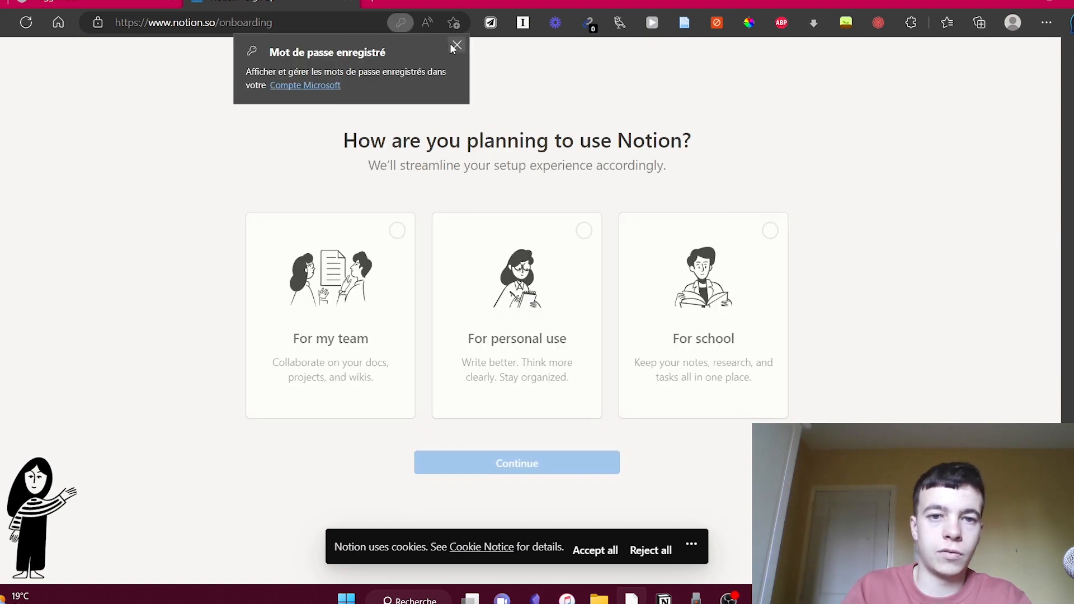
left_click(455, 46)
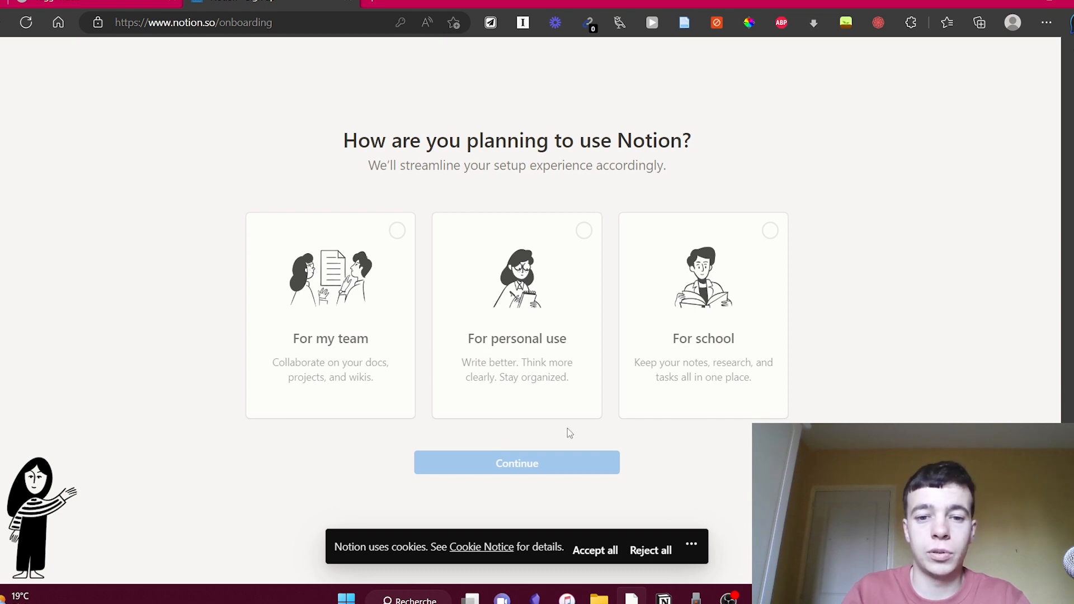
left_click(510, 337)
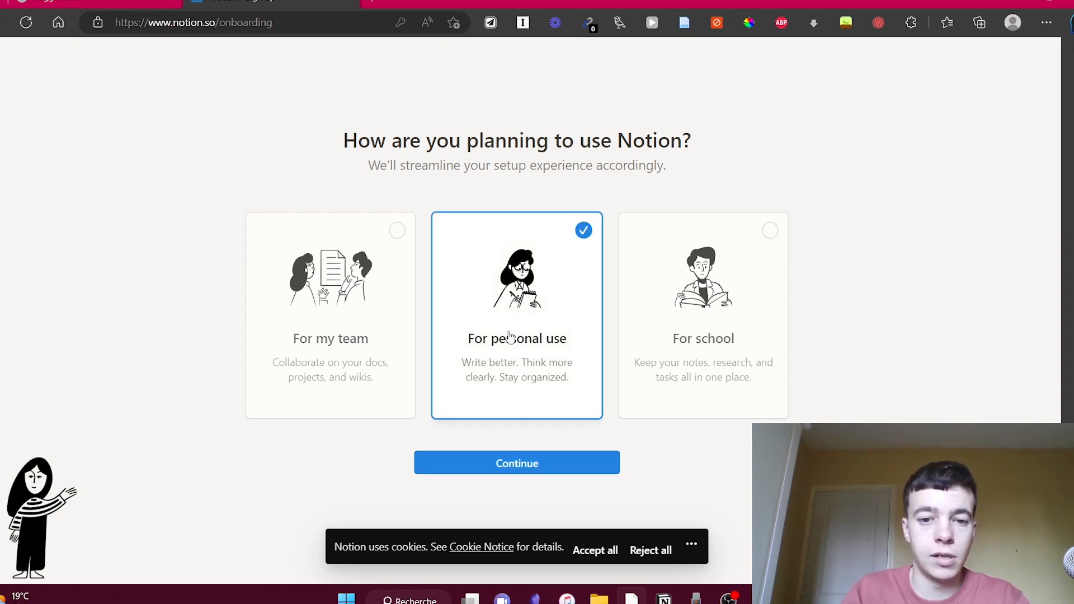
left_click(532, 462)
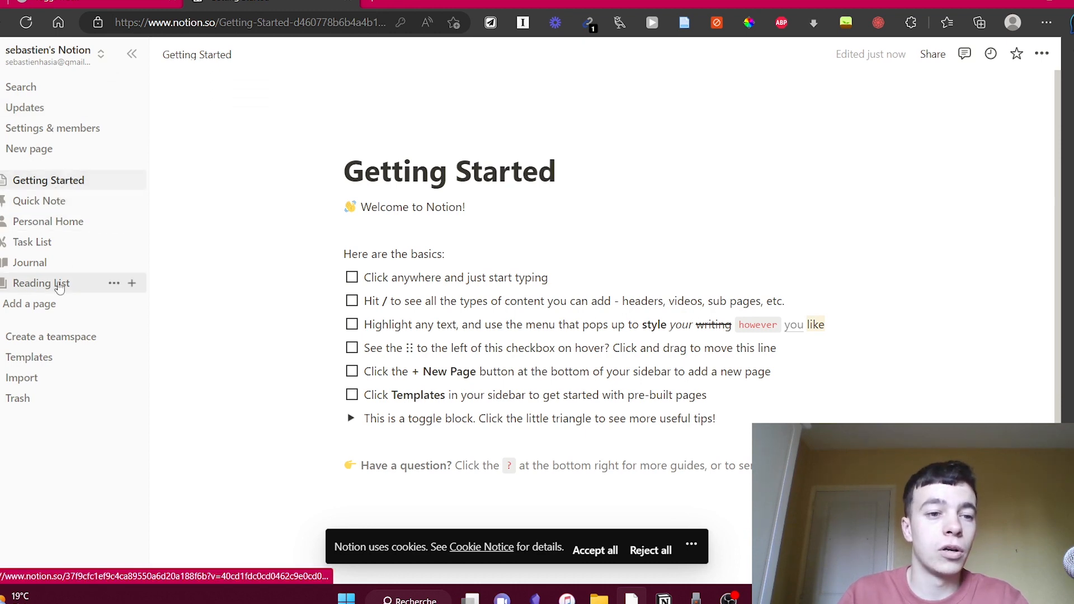
Add an empty sub-page titled "Organisation semaine" inside the Personal Home page
left_click(49, 222)
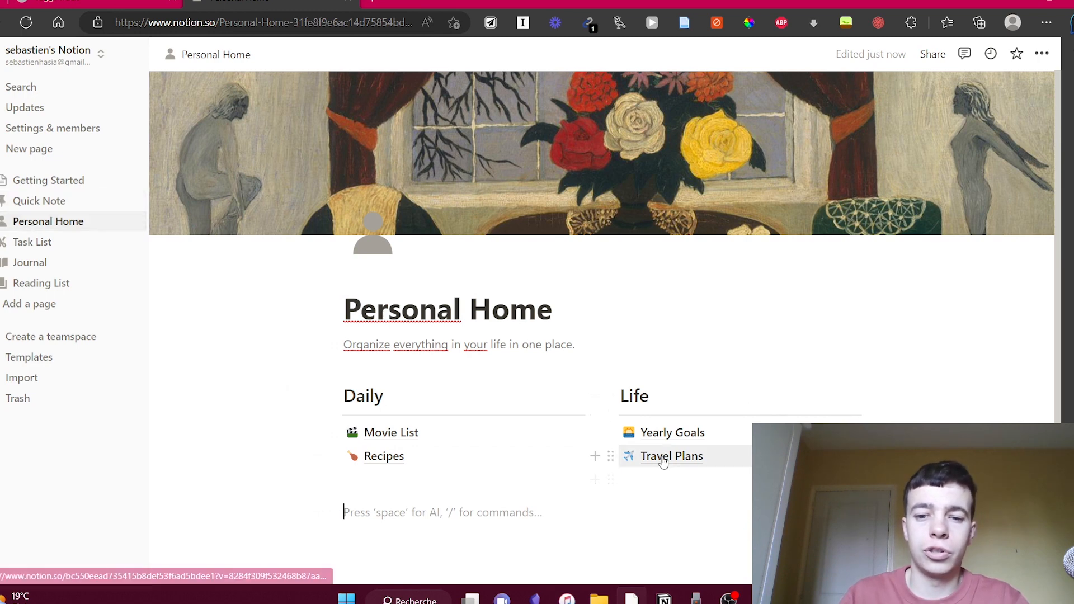
left_click(446, 513)
type("/page")
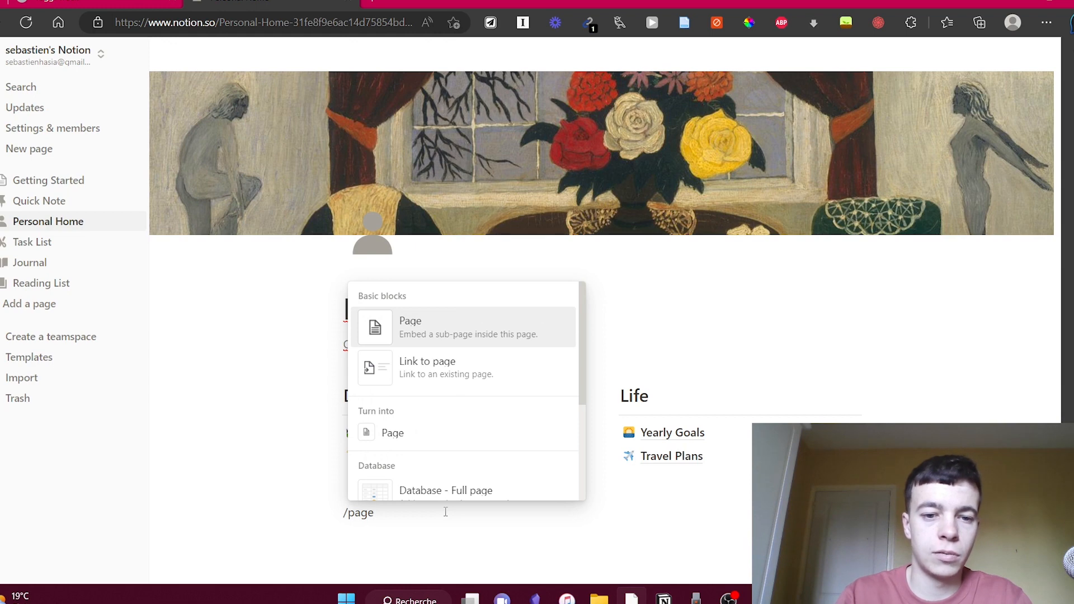
key("Return")
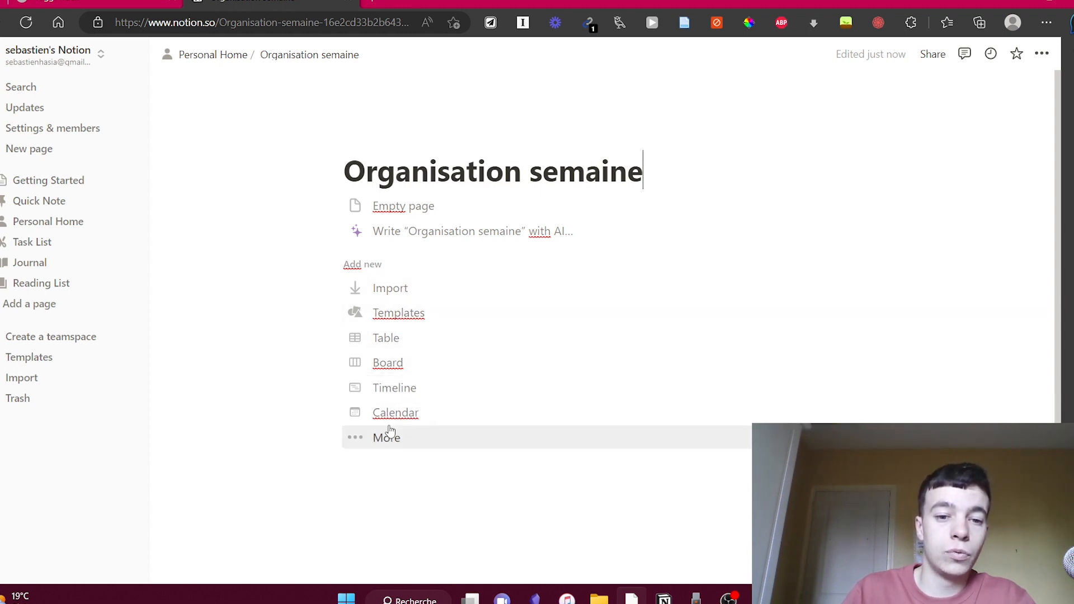
left_click(400, 206)
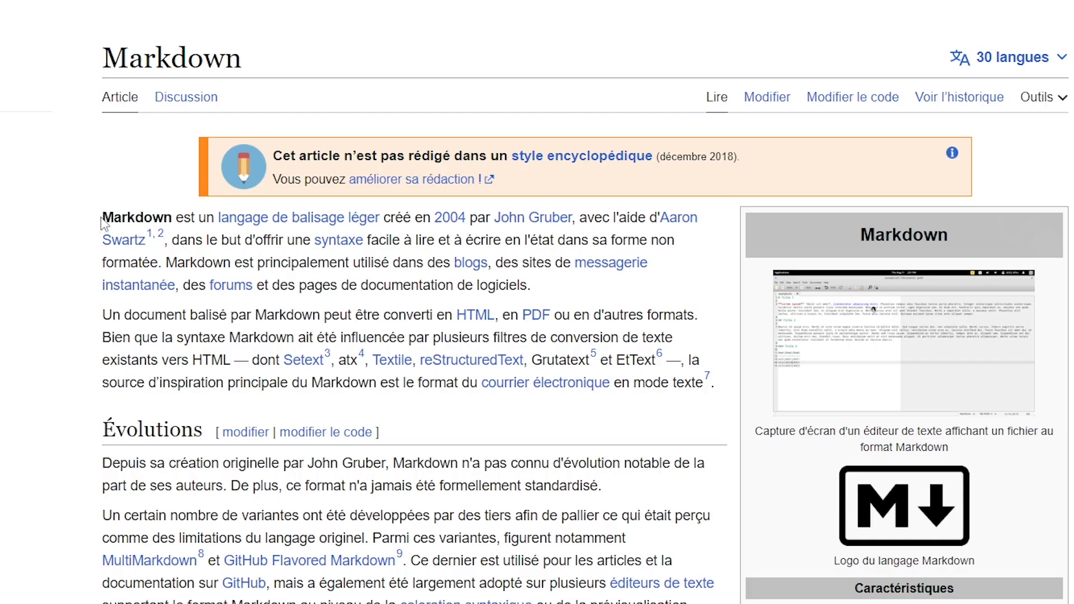
left_click_drag(104, 221, 728, 250)
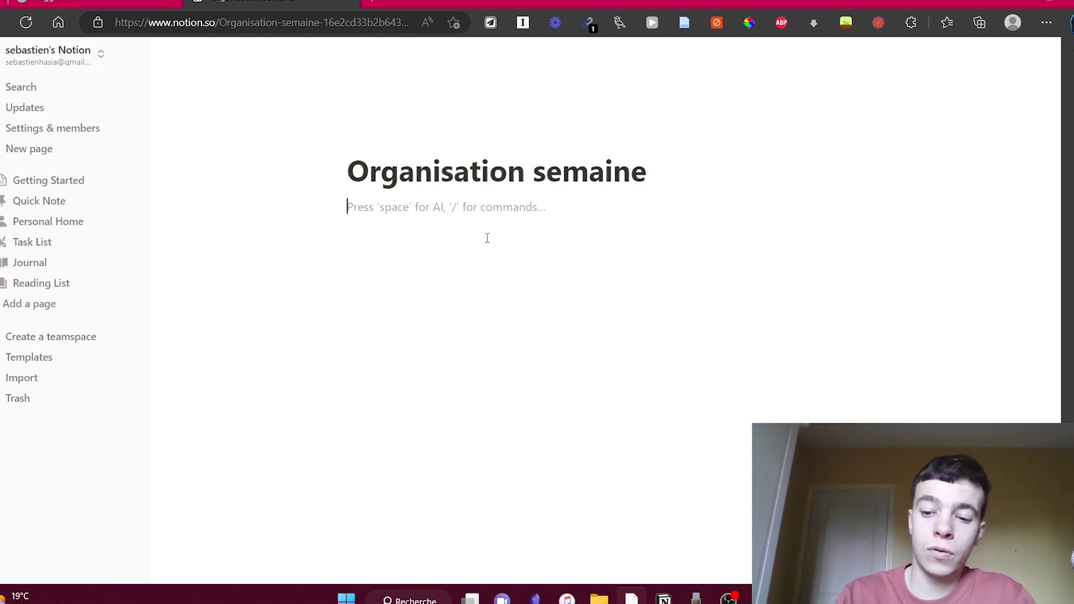
Examine the block types offered by the slash command on the Organisation semaine page
type("/")
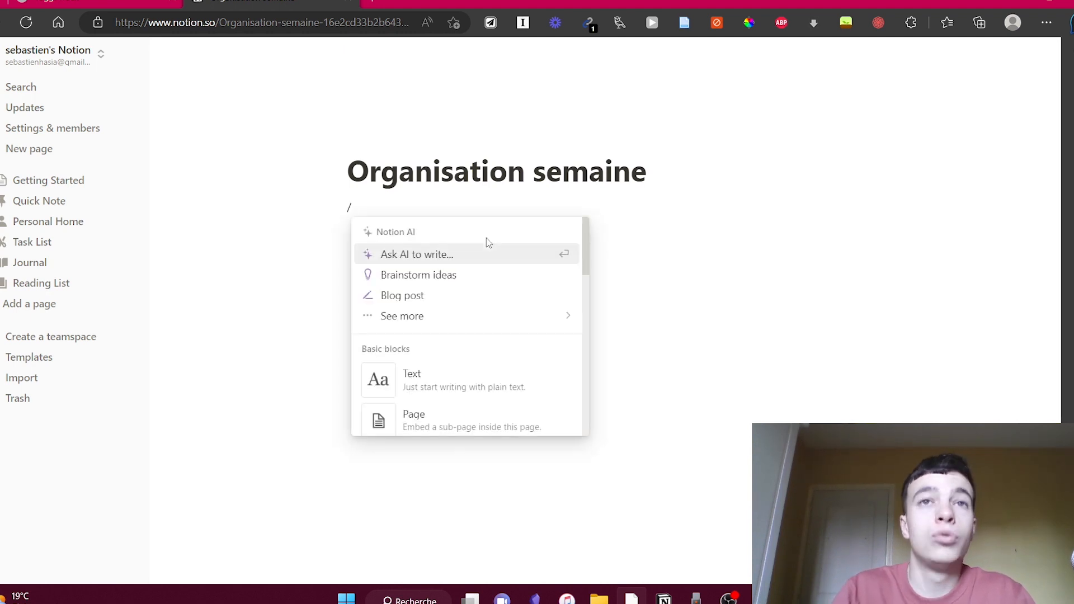
key("Down")
key("Down")
key("Down")
key("Up")
key("Up")
key("Up")
key("Down")
key("Down")
key("Down")
key("Down")
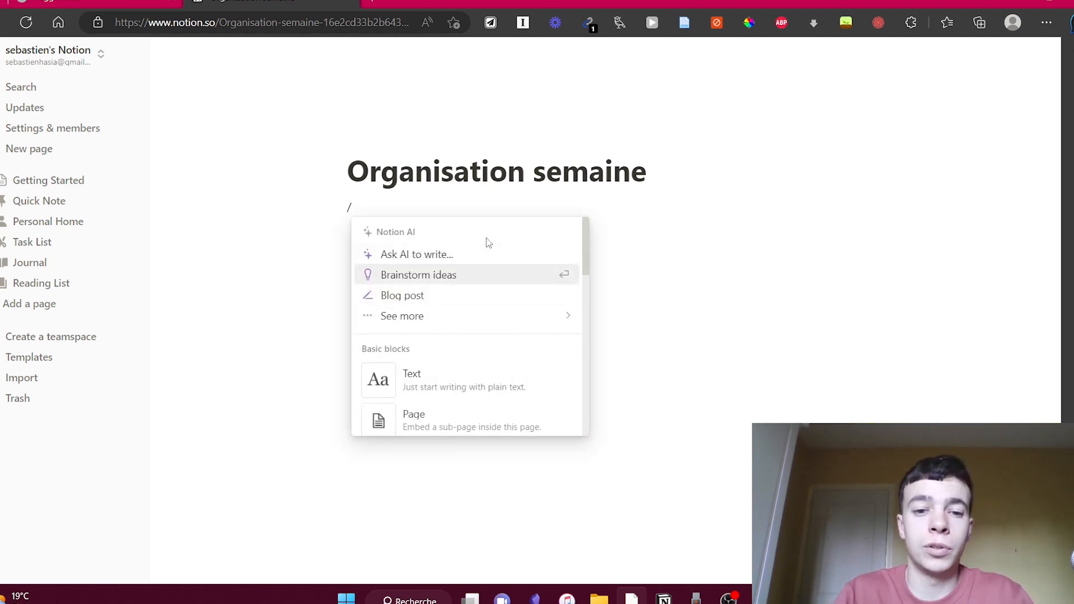
key("BackSpace")
type("/")
scroll(486, 239, "down", 10)
key("Down")
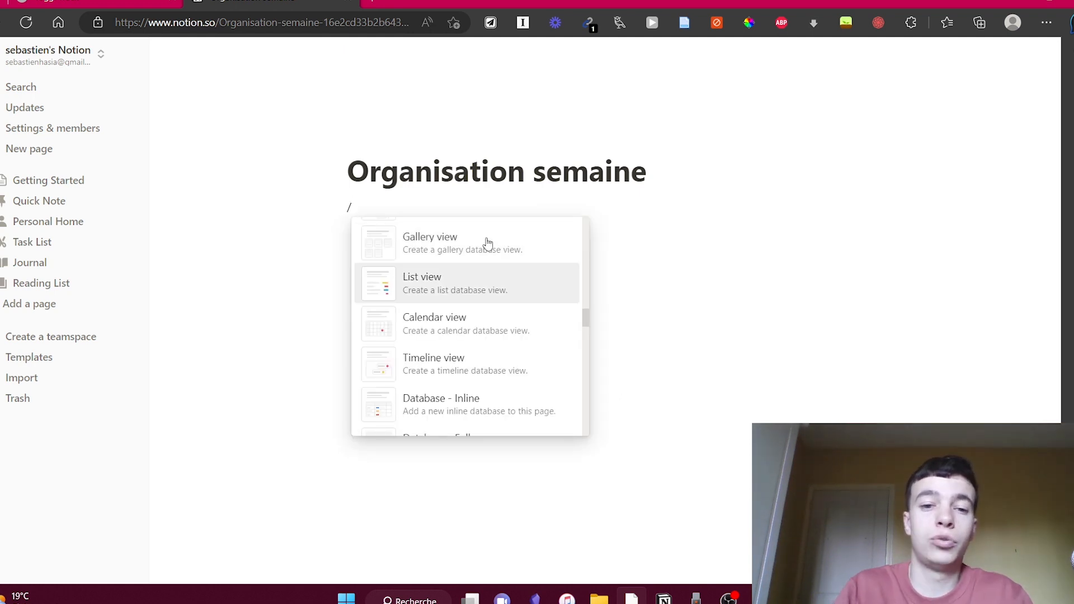
left_click_drag(588, 328, 419, 197)
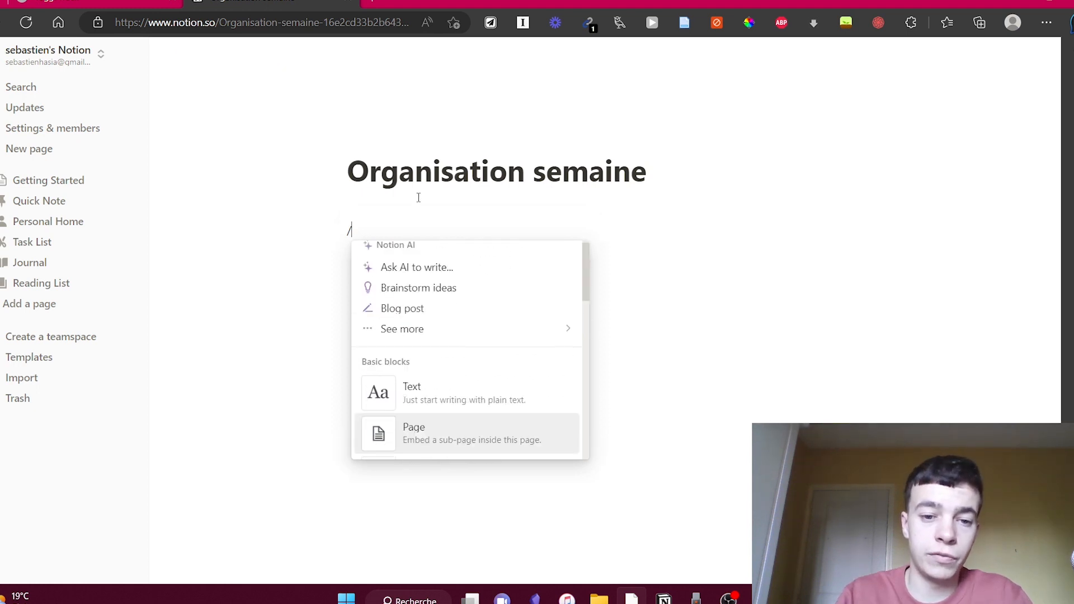
Insert a sub-page titled "Janvier 2023" in the Organisation semaine page
key("Return")
type("Jan")
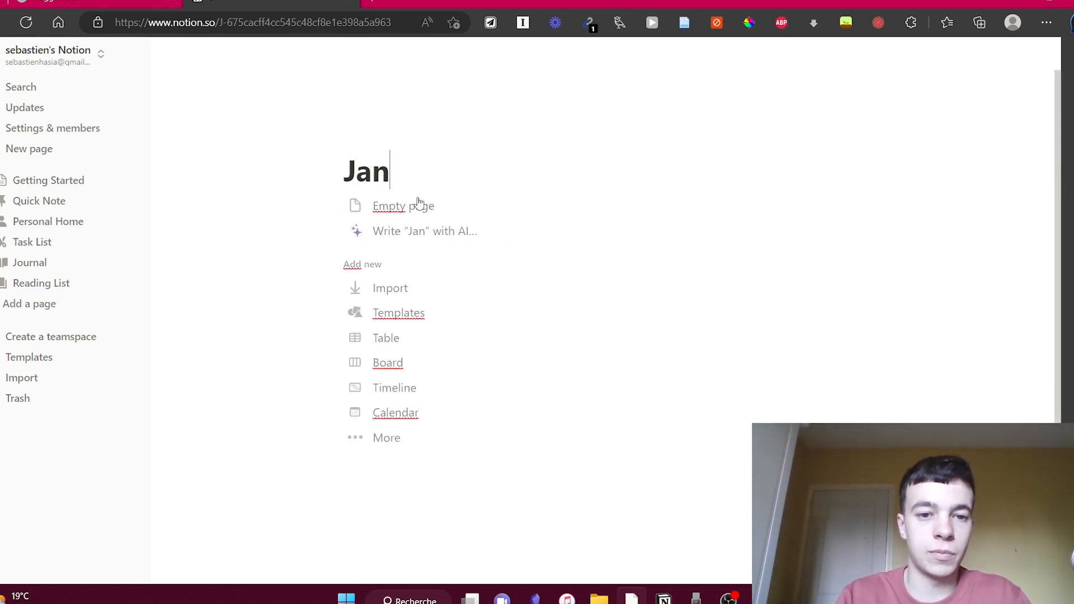
type("vier 2023")
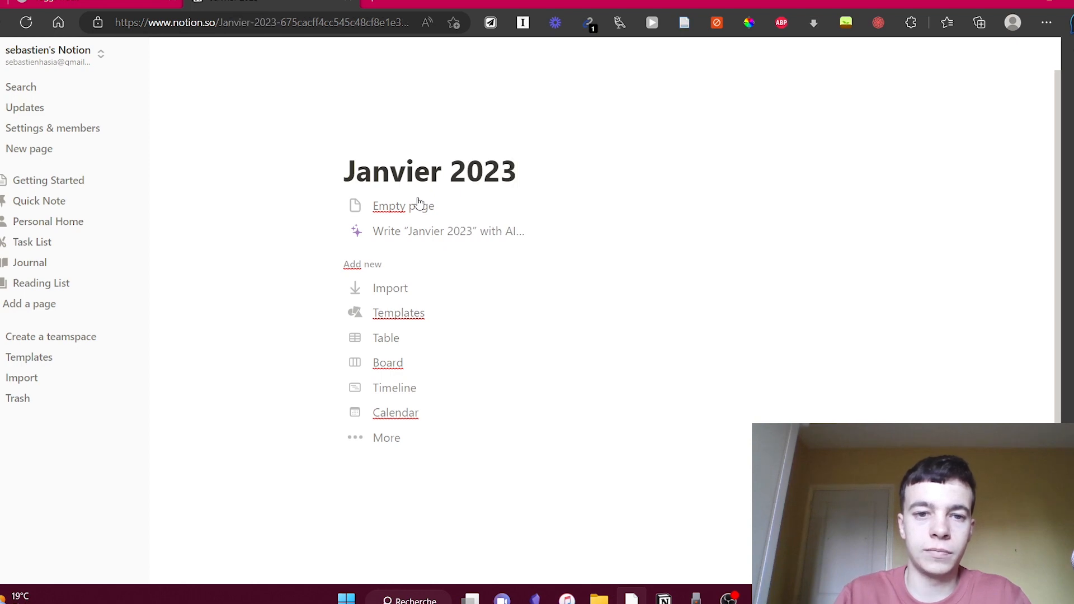
Give the Janvier 2023 page the smiling halo emoji as its icon and add a cover image
left_click(364, 140)
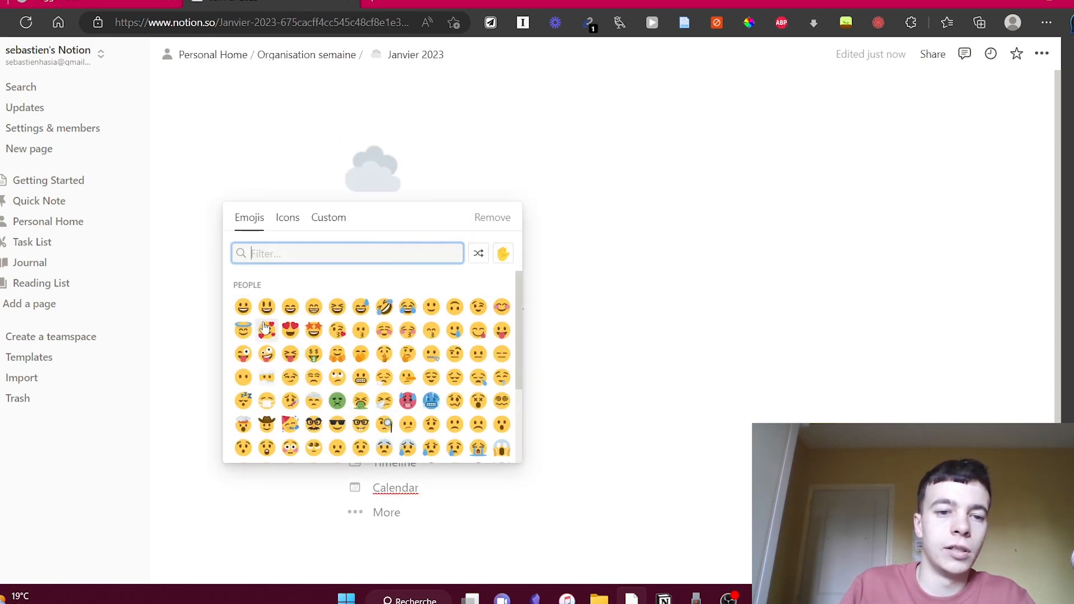
left_click(243, 330)
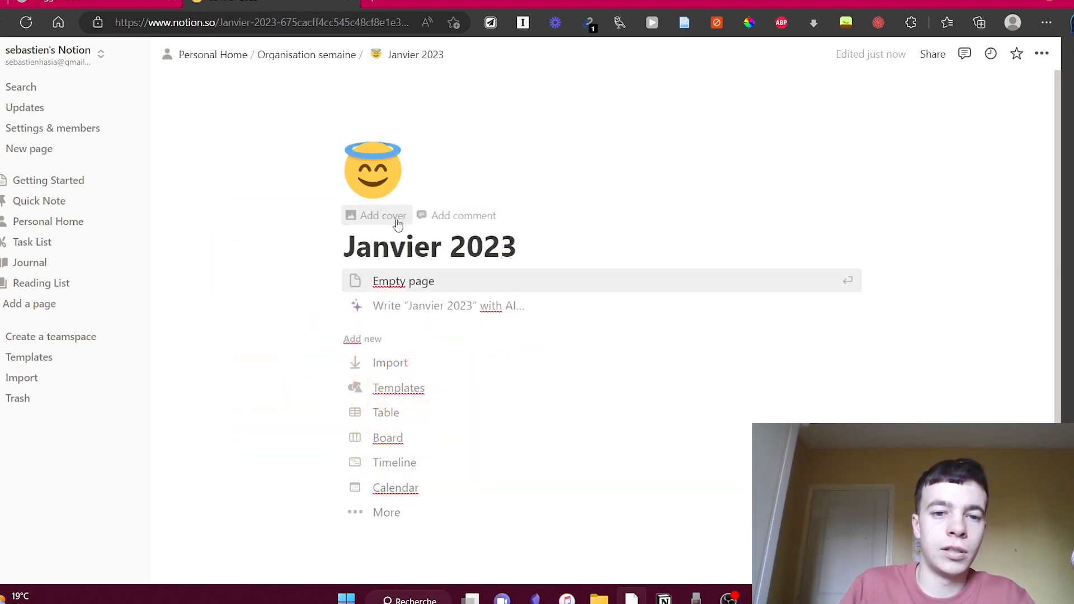
left_click(399, 224)
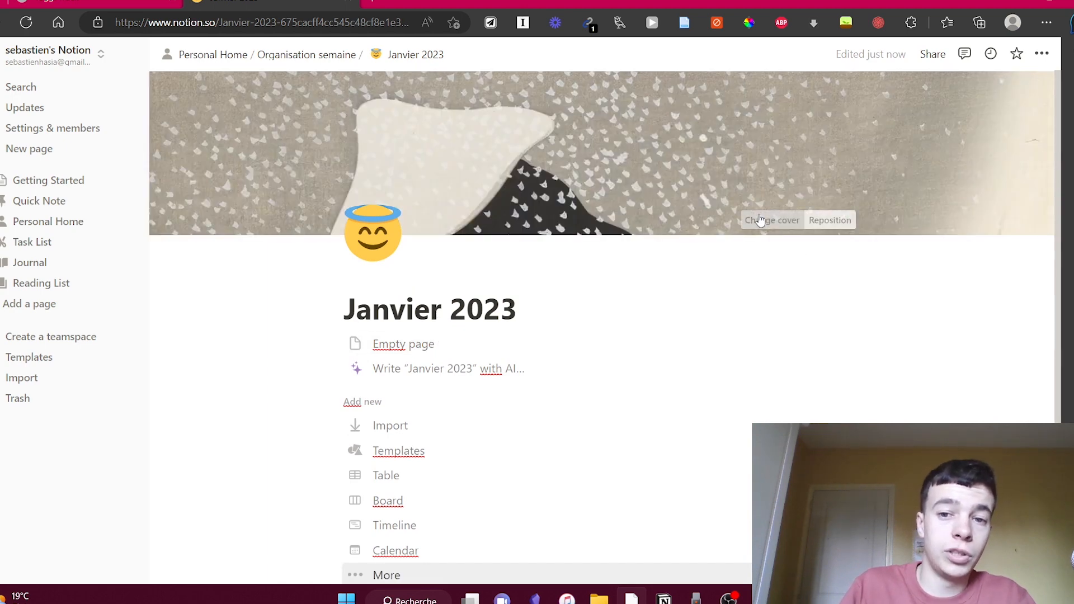
left_click(756, 220)
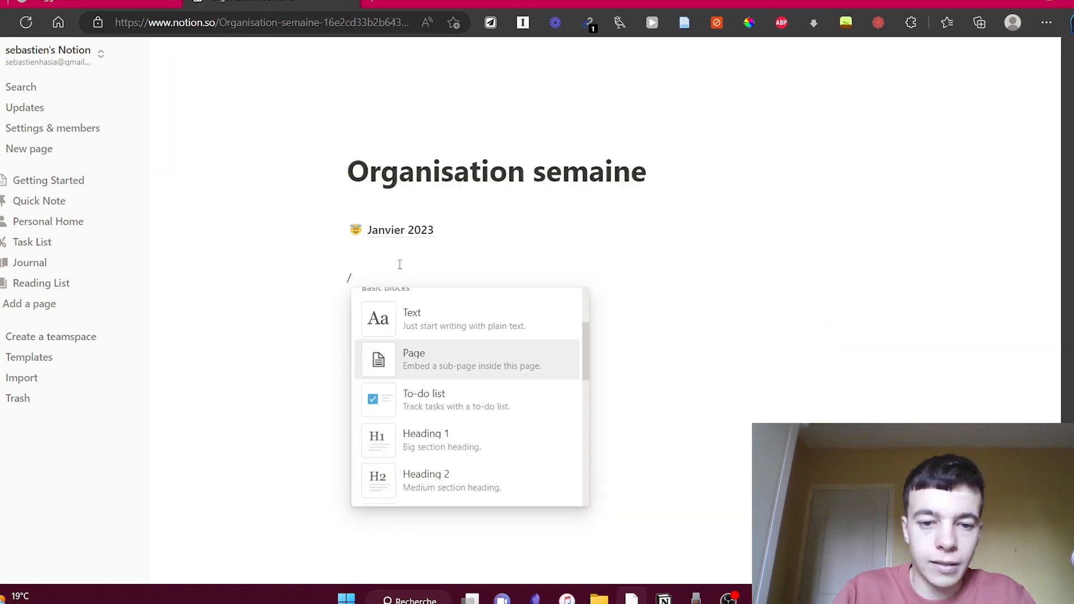
Add a to-do list with the items "a faire" and "Filmer ma vidéo" below the Janvier 2023 link
key("Down")
key("Return")
type("dkdkd")
key("Return")
key("BackSpace")
key("BackSpace")
key("BackSpace")
key("BackSpace")
key("BackSpace")
key("BackSpace")
type("a faire")
key("Return")
type("Fi")
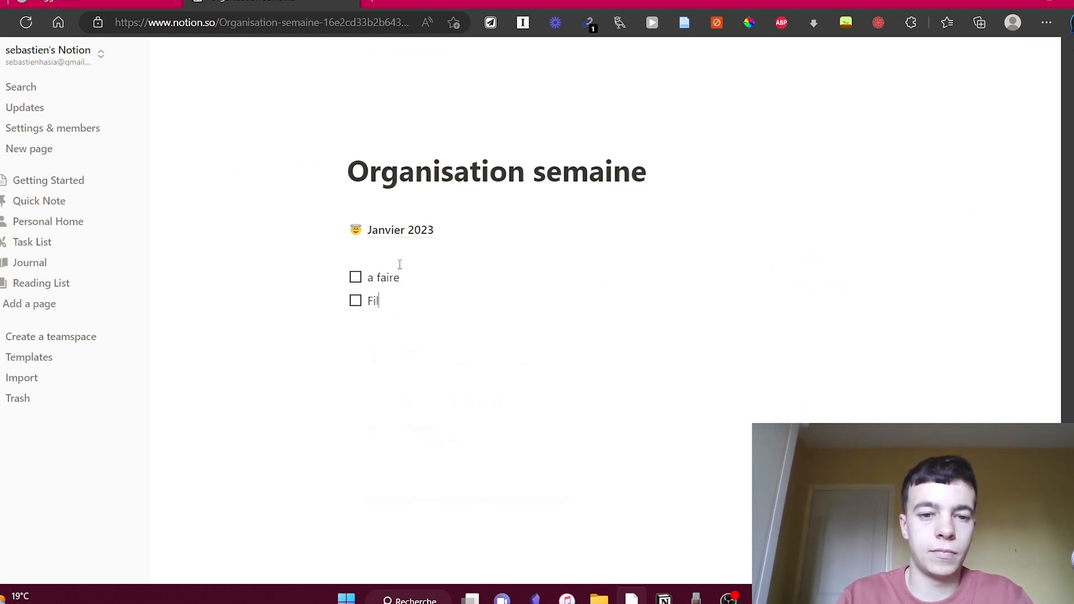
key("Return")
key("Return")
key("Return")
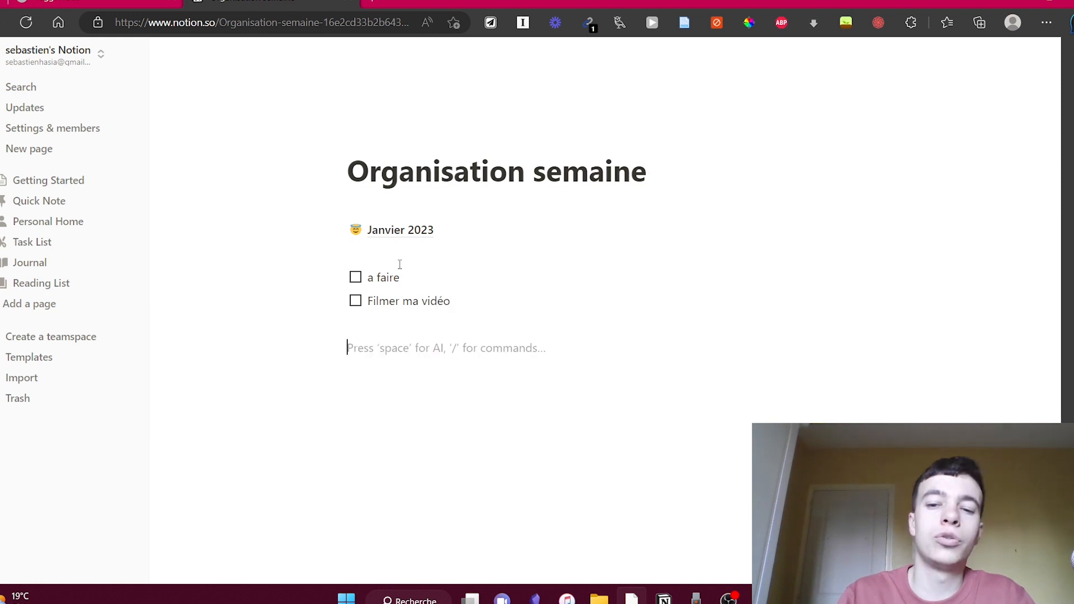
Add a toggle list asking who the president of France is in 2023, with the answer nested inside
type("/togg")
key("Return")
type("r")
key("BackSpace")
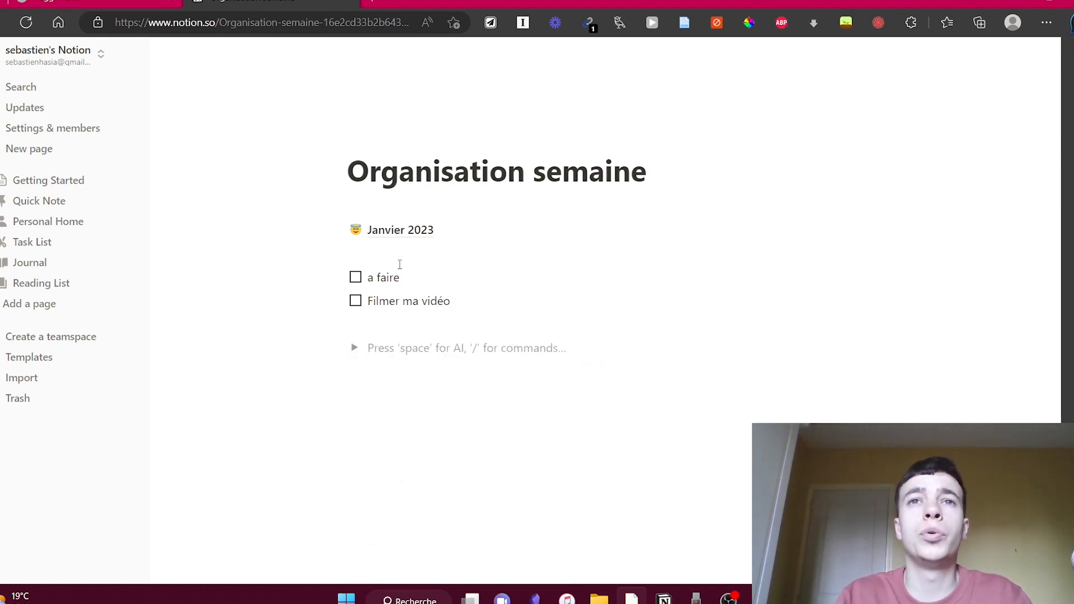
type("dkkd")
key("BackSpace")
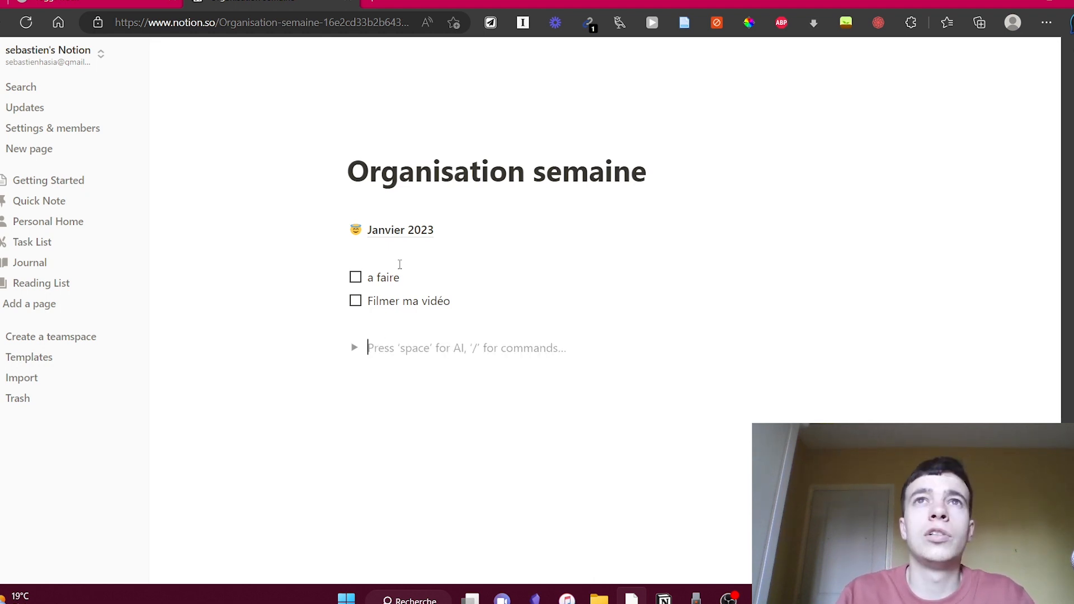
type("Qui est le président")
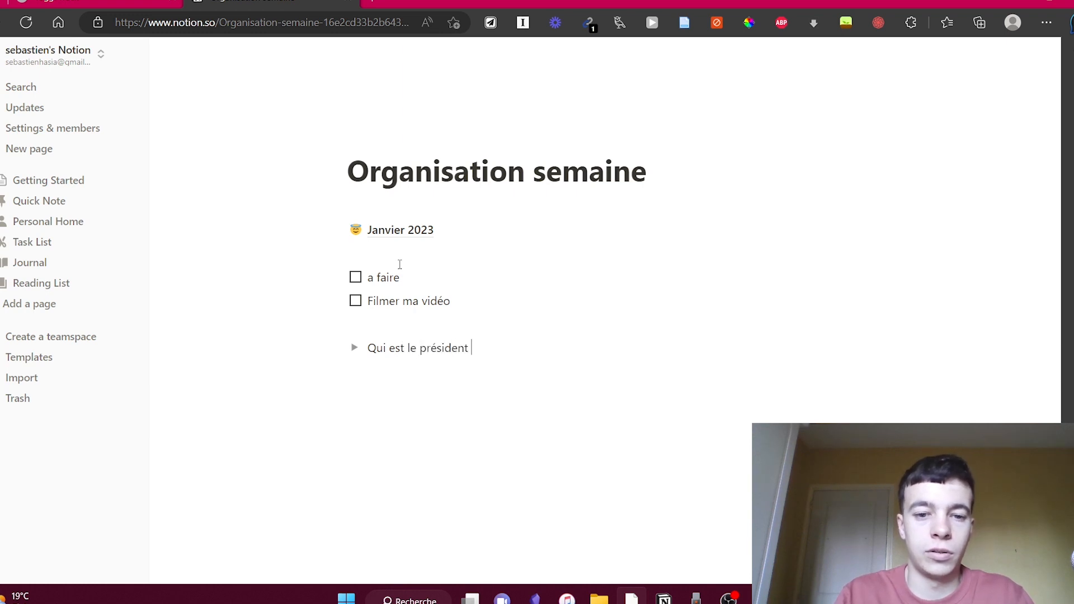
type("rance en 2023 ?")
key("Return")
type("m")
key("BackSpace")
type("mac")
type("ro")
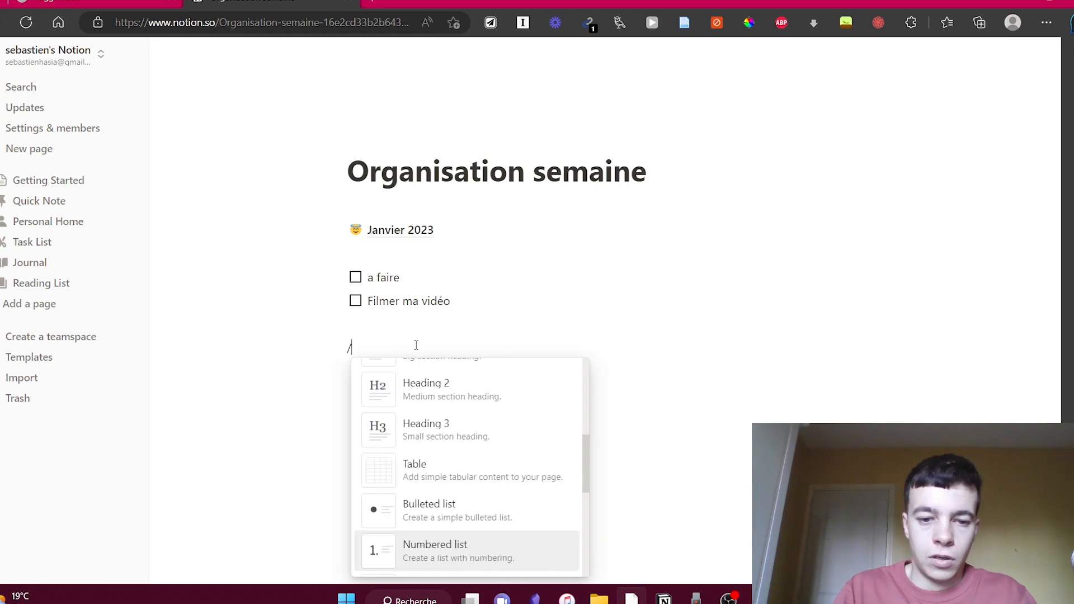
Add a Heading 1 block reading "dkdkd" below the to-do list
key("Down")
key("Down")
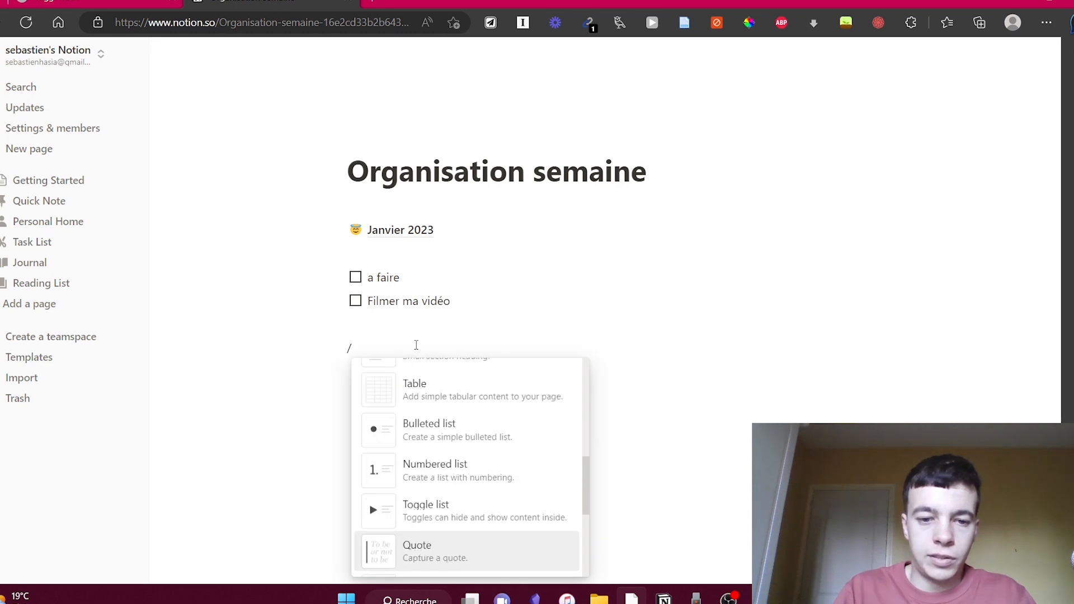
key("Up")
key("Up")
key("Up")
key("Up")
key("Up")
key("Up")
key("Up")
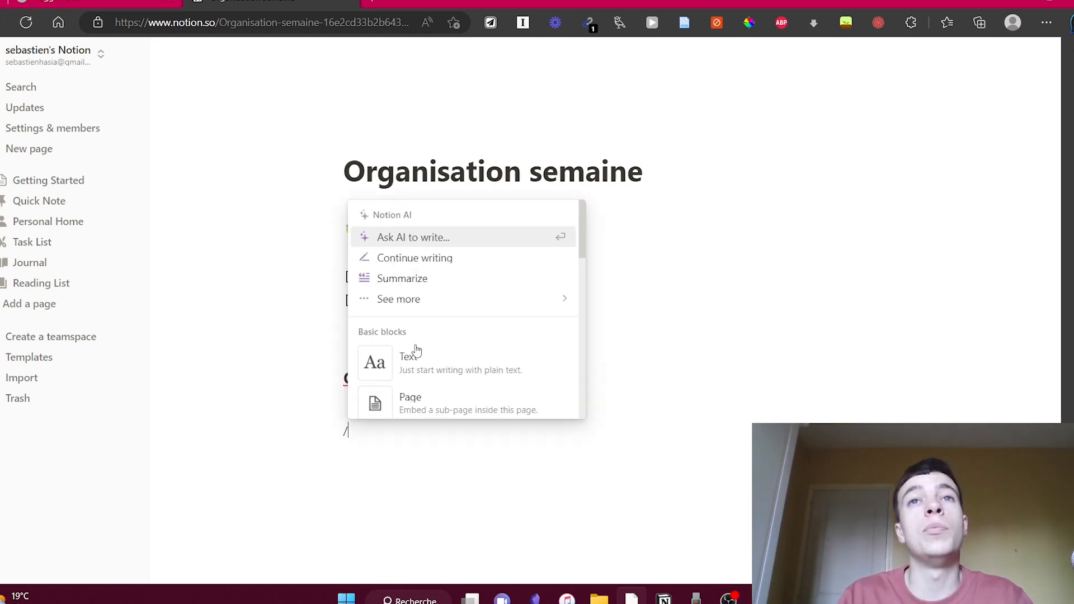
Add a Heading 2 "dmdmdmdmd", a Heading 3 "dkdkd" and a Toggle heading 2 beginning with "Organi"
type("h")
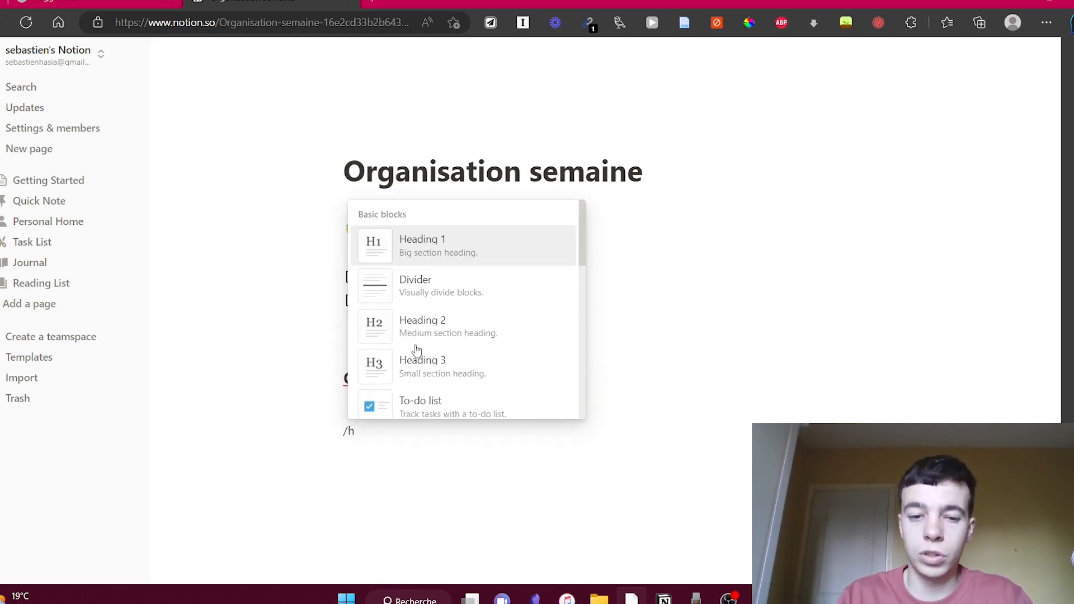
type("2")
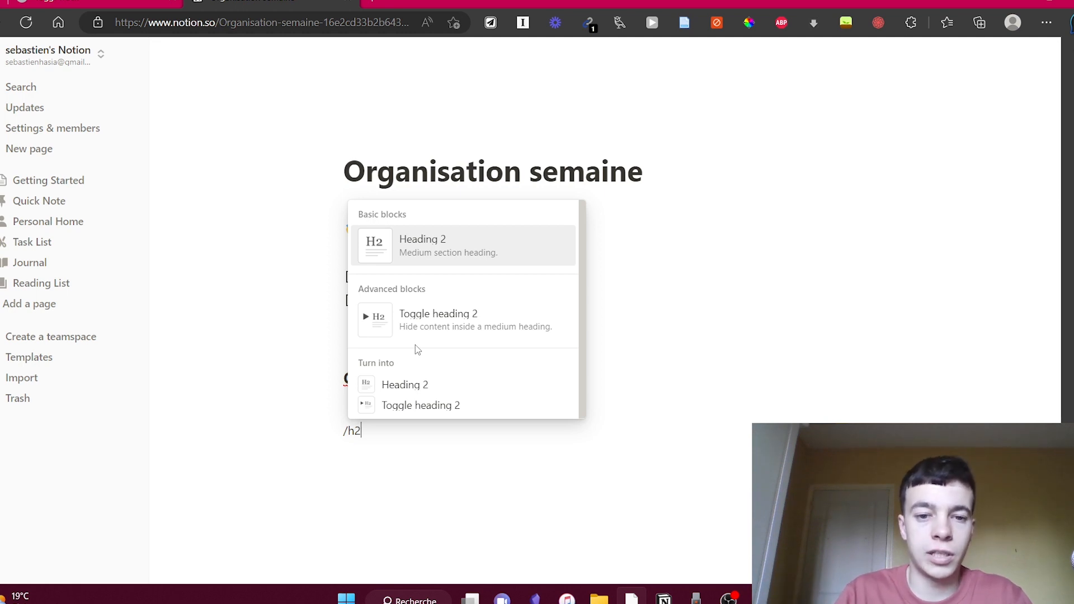
left_click(415, 345)
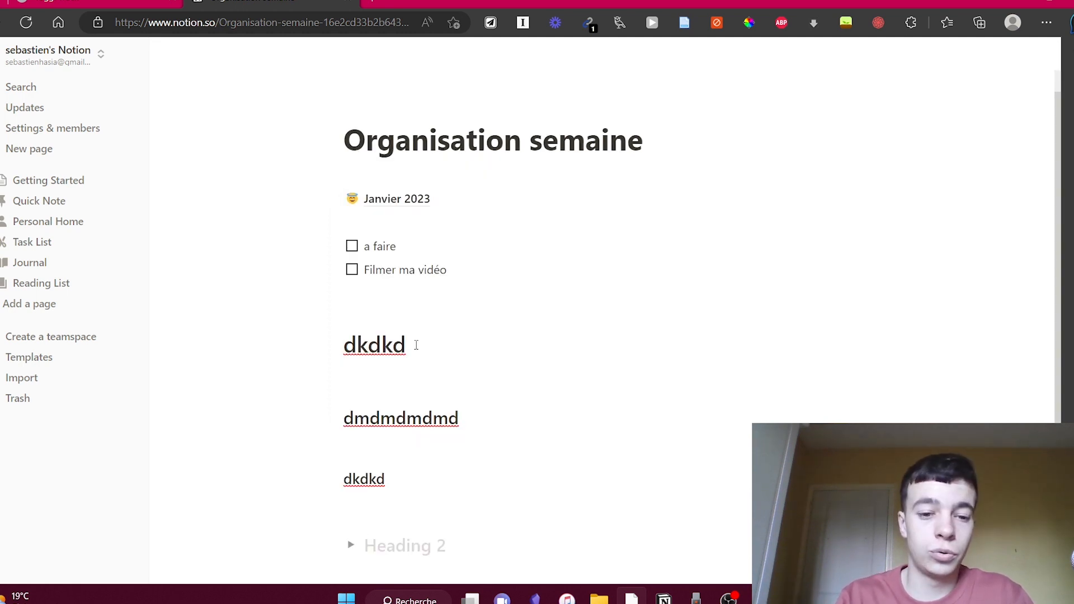
type("Organi")
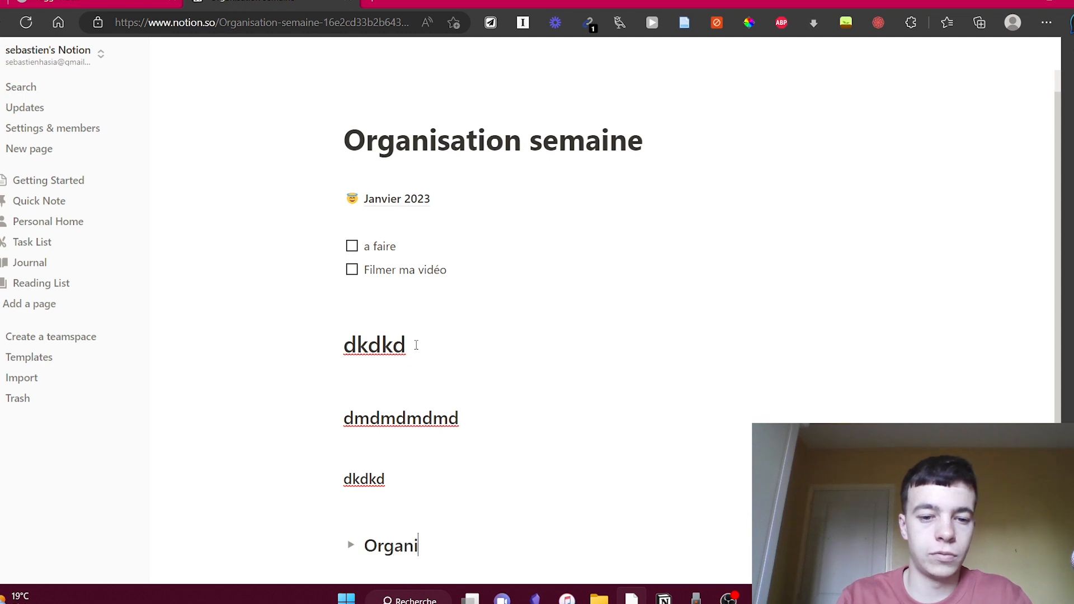
Complete the toggle heading as "Organisation journalier" and add a quote block below it reading "Connais toi toi même de Socrate"
key("Down")
key("Down")
key("Down")
key("Down")
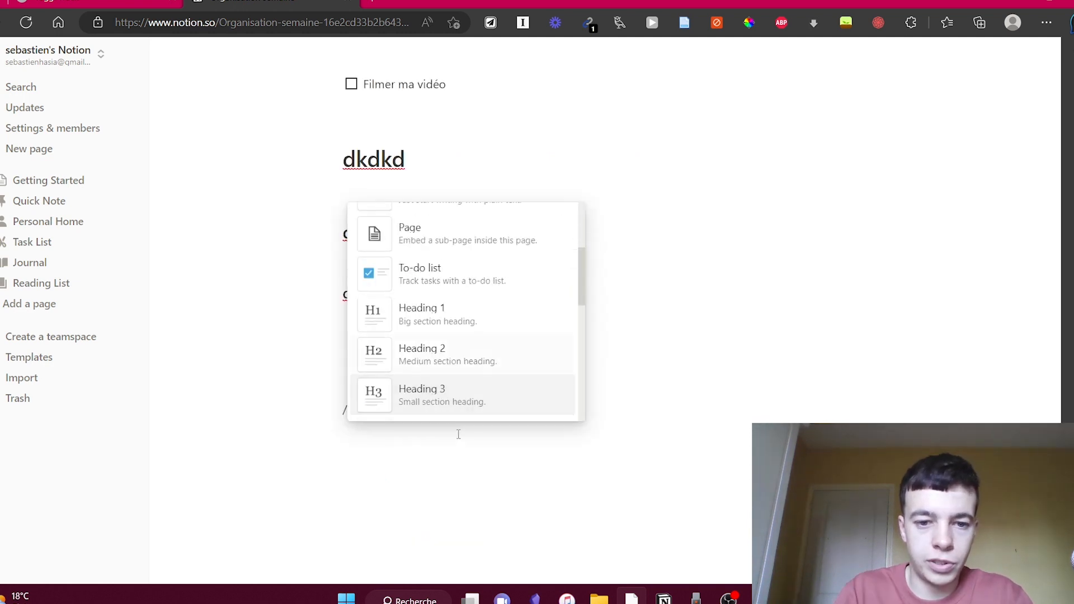
key("Up")
key("Down")
key("Down")
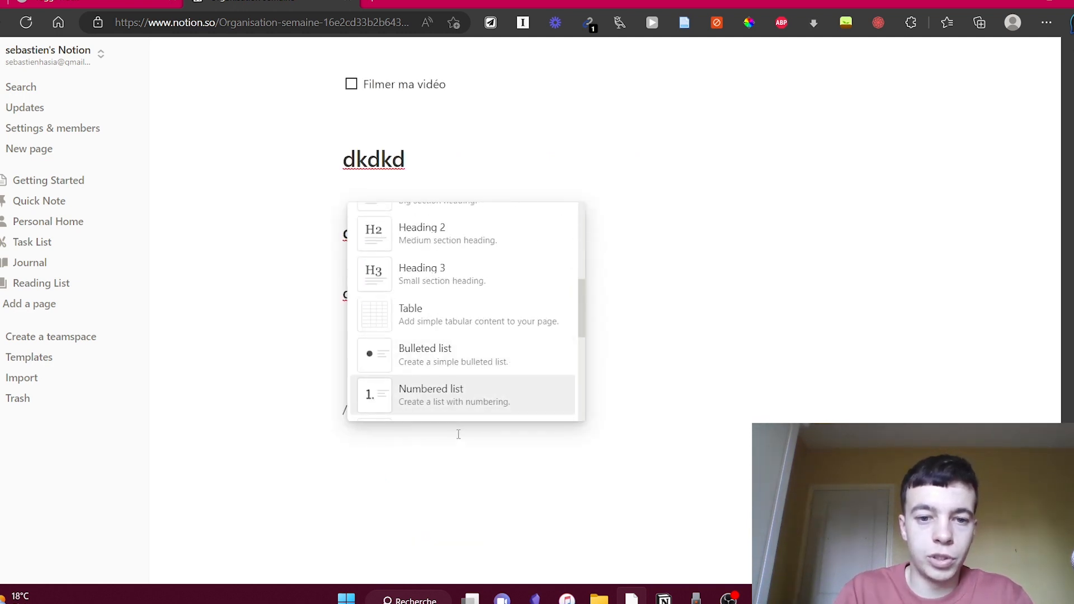
key("Up")
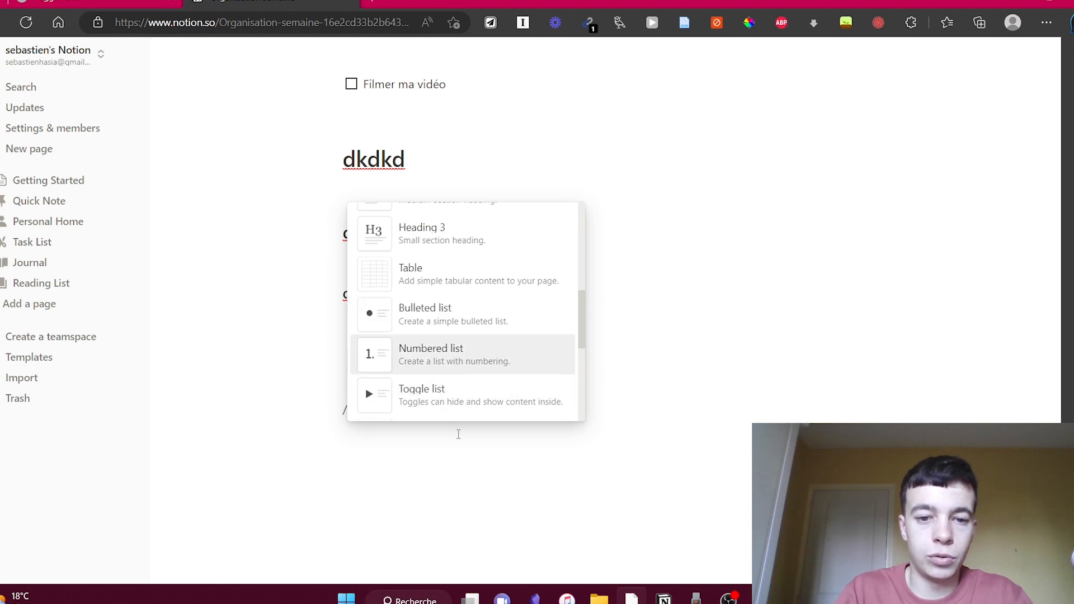
key("Down")
key("Down")
key("BackSpace")
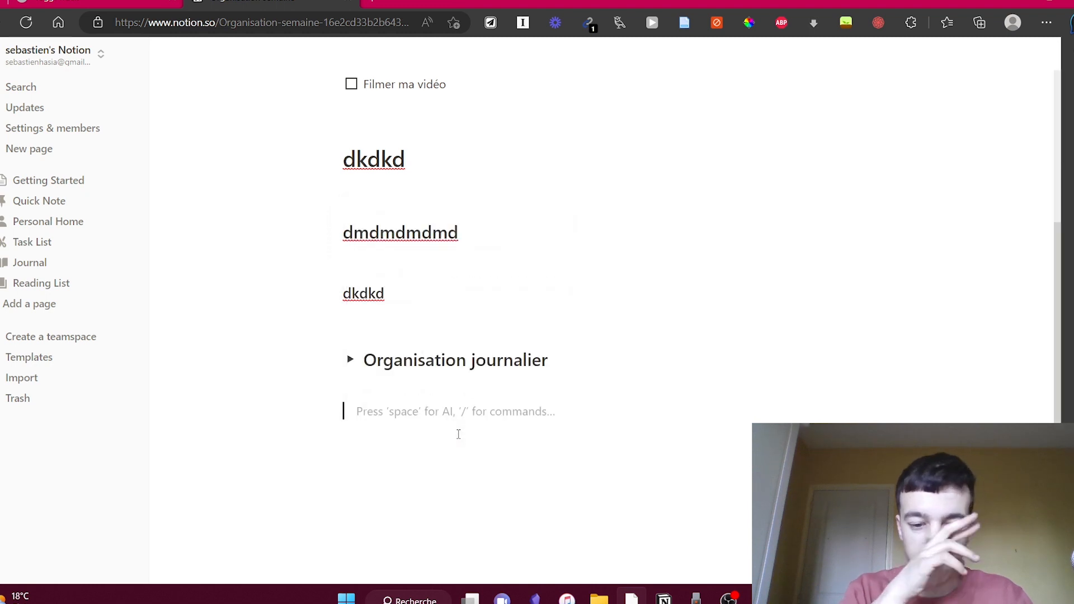
type("Co")
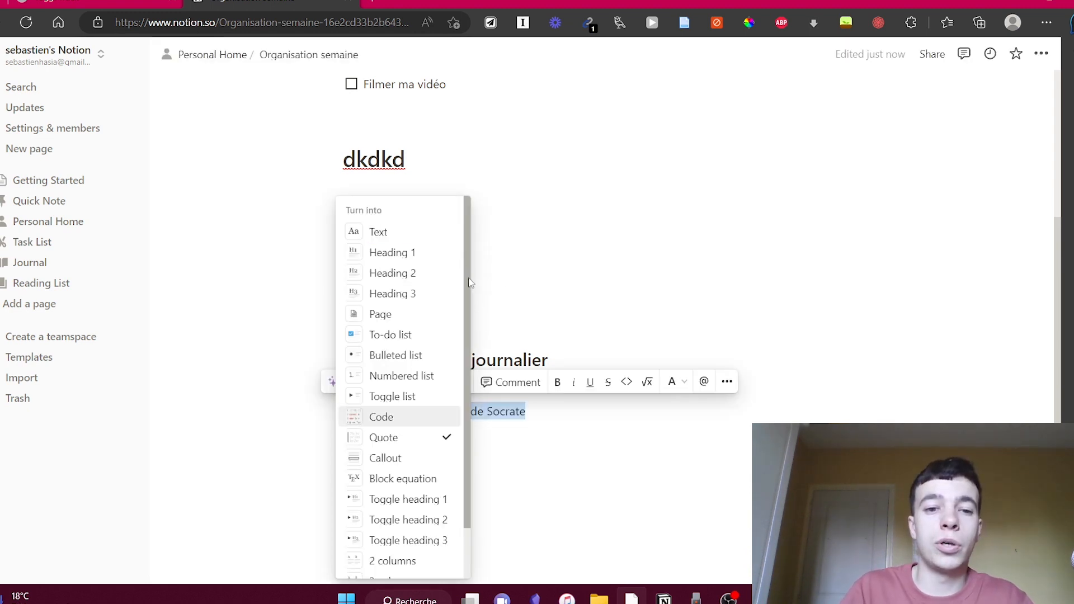
Turn the Socrate quote block into a toggle list
scroll(470, 282, "down", 1)
scroll(470, 283, "up", 1)
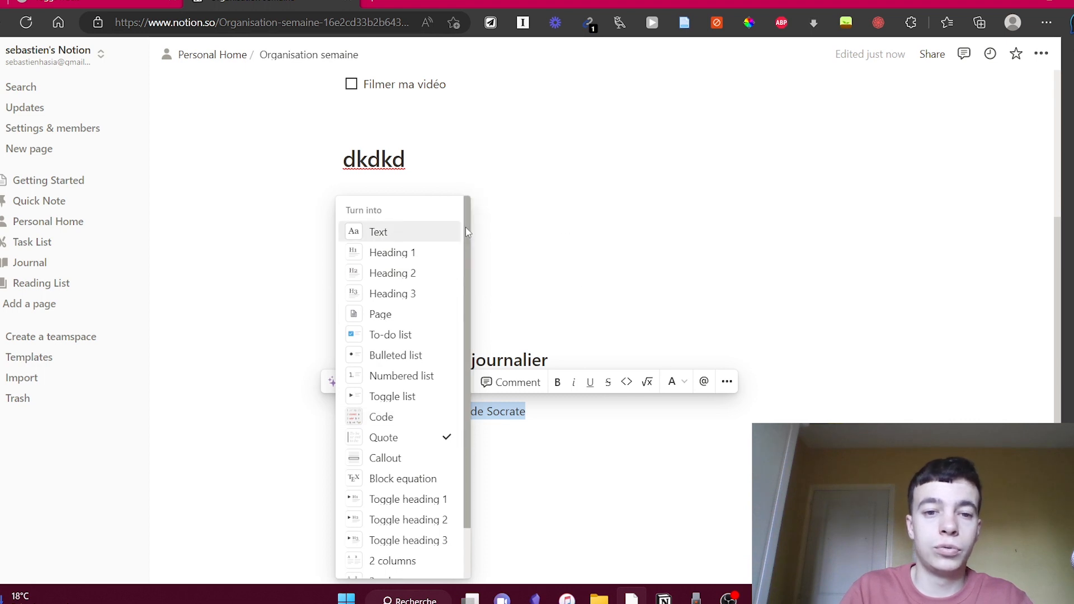
scroll(465, 233, "down", 1)
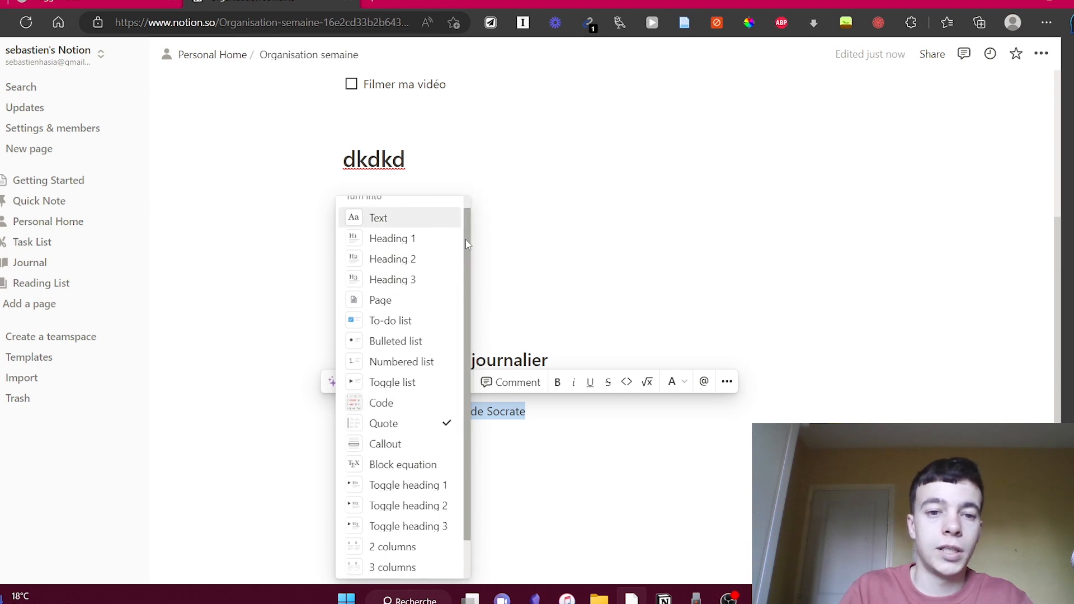
left_click(530, 407)
left_click(520, 410)
triple_click(535, 412)
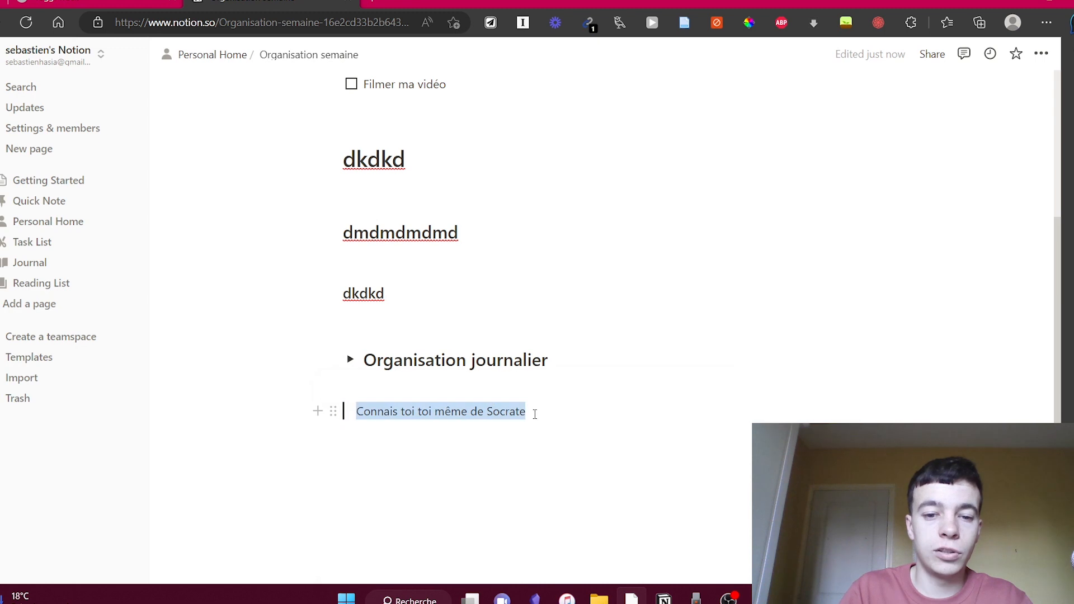
left_click(414, 381)
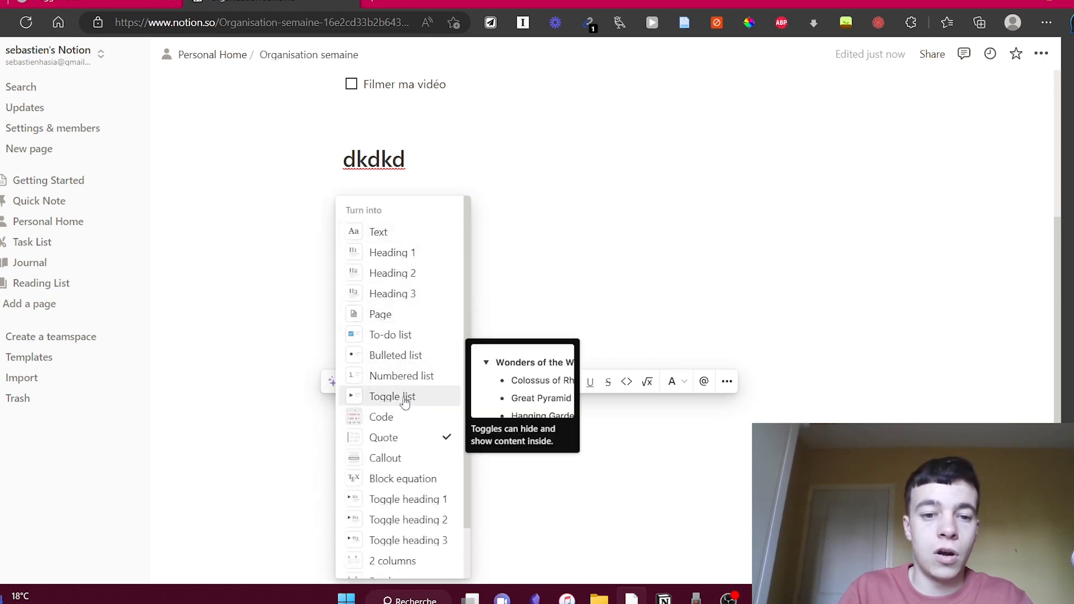
left_click(362, 397)
left_click(498, 454)
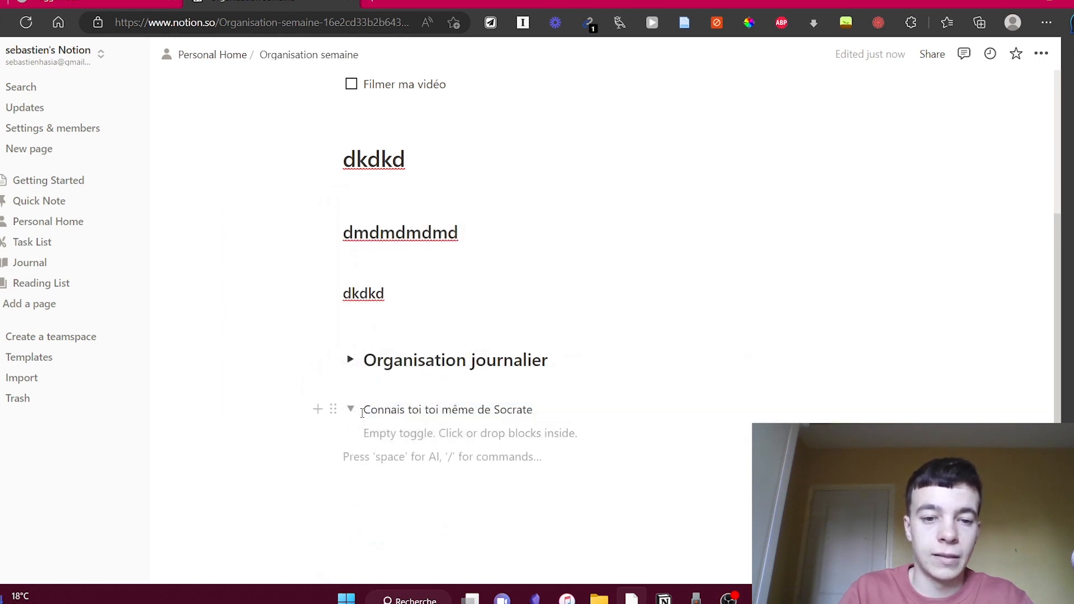
Shorten the toggle's title to "Connais toi toi même ?", nest "de Socrate" inside it and collapse the toggle
left_click(481, 408)
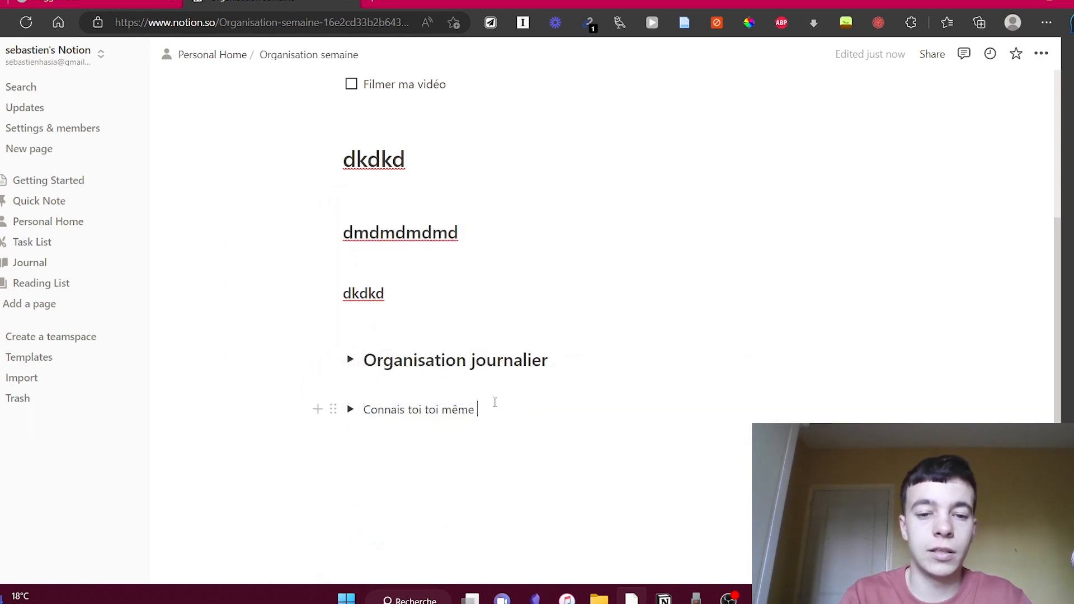
type("?")
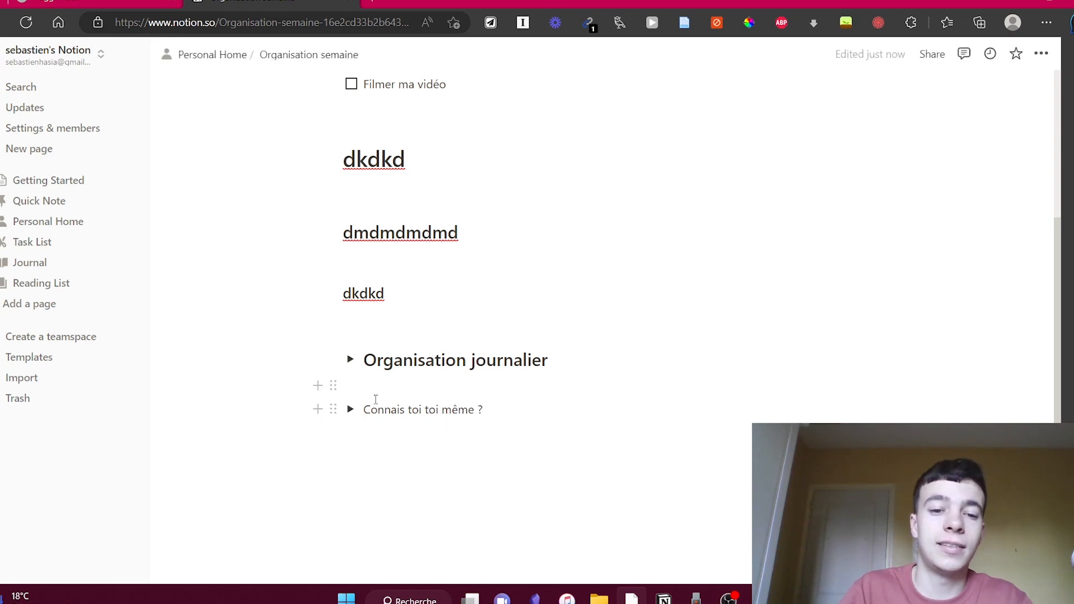
left_click(350, 409)
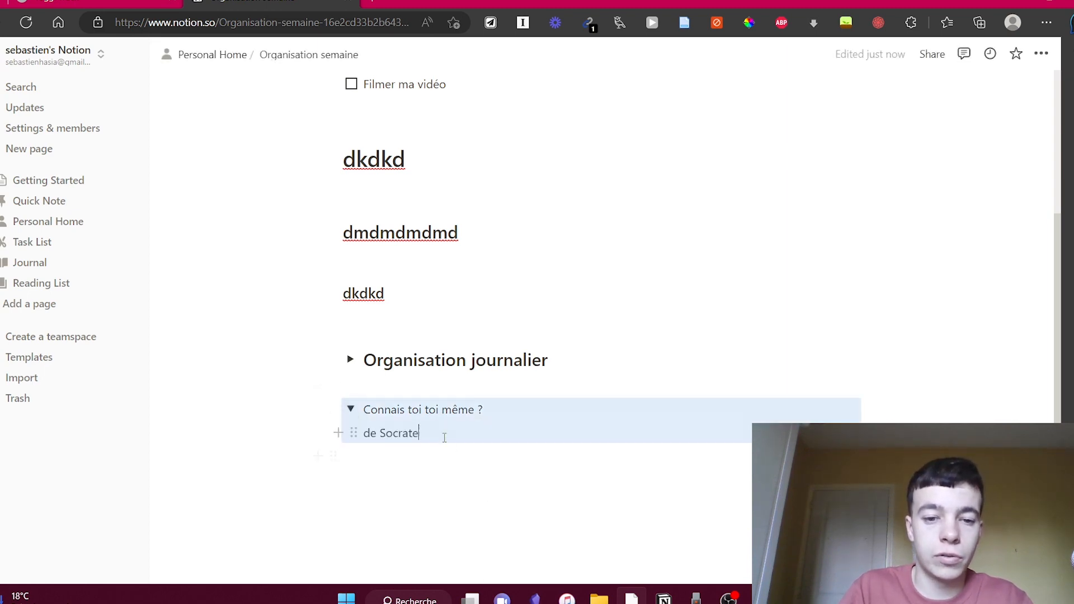
left_click(350, 409)
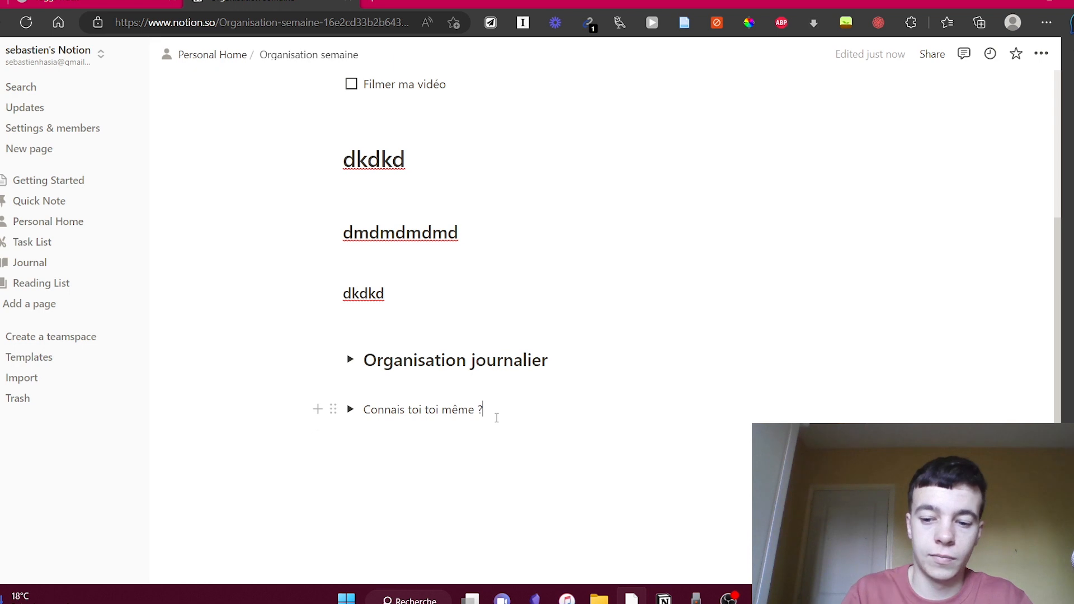
Look through the available media, database and AI block types without inserting any
key("Return")
type("/")
key("Down")
key("Down")
key("Down")
key("Down")
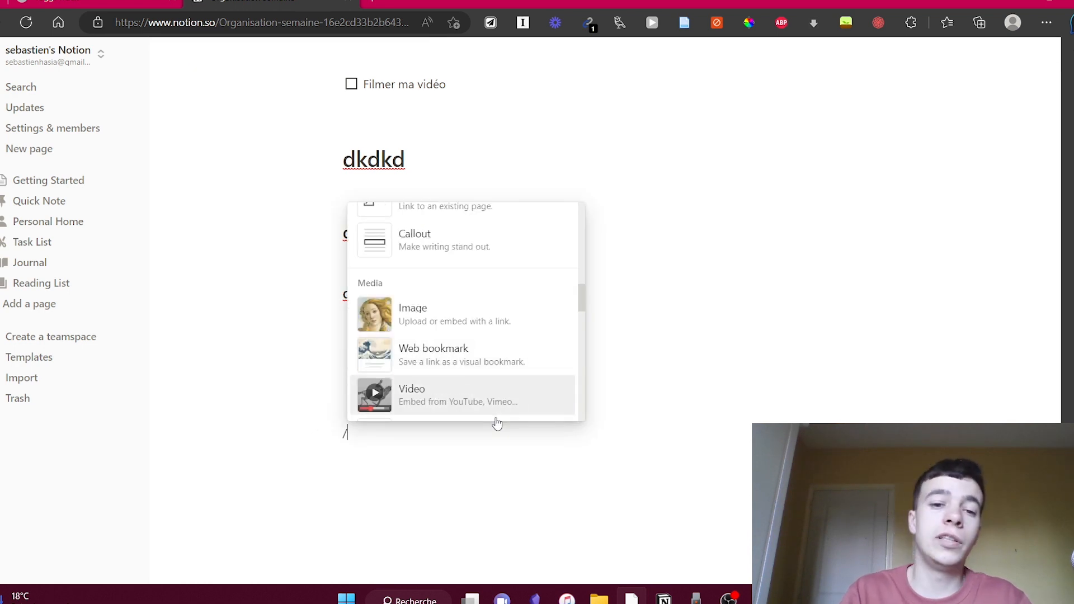
key("Up")
key("Up")
key("Up")
key("Down")
key("Down")
key("Down")
key("Down")
key("Down")
key("Down")
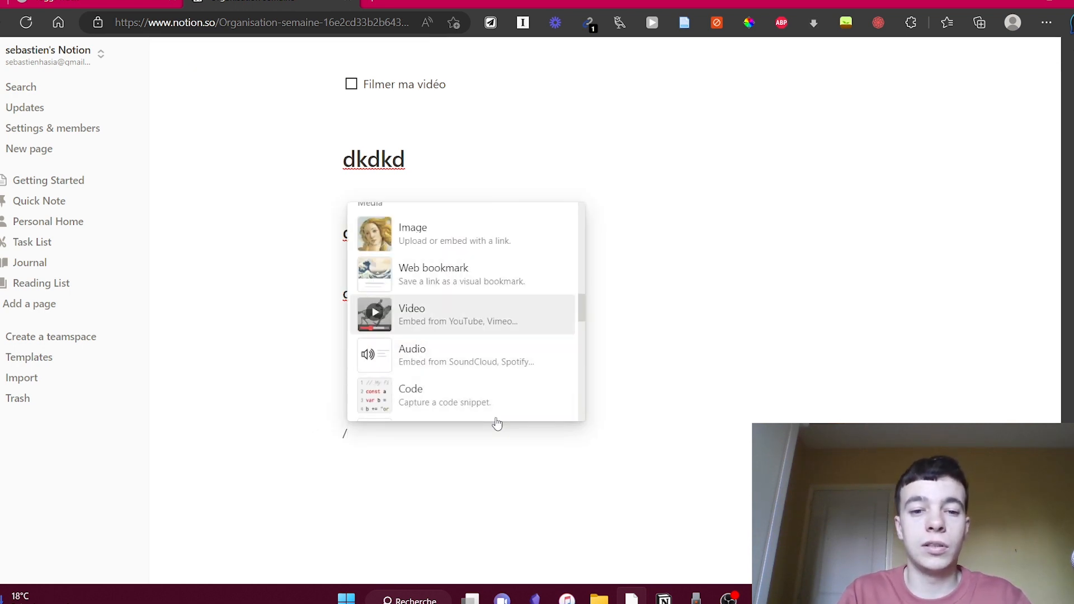
key("Up")
key("Up")
key("Up")
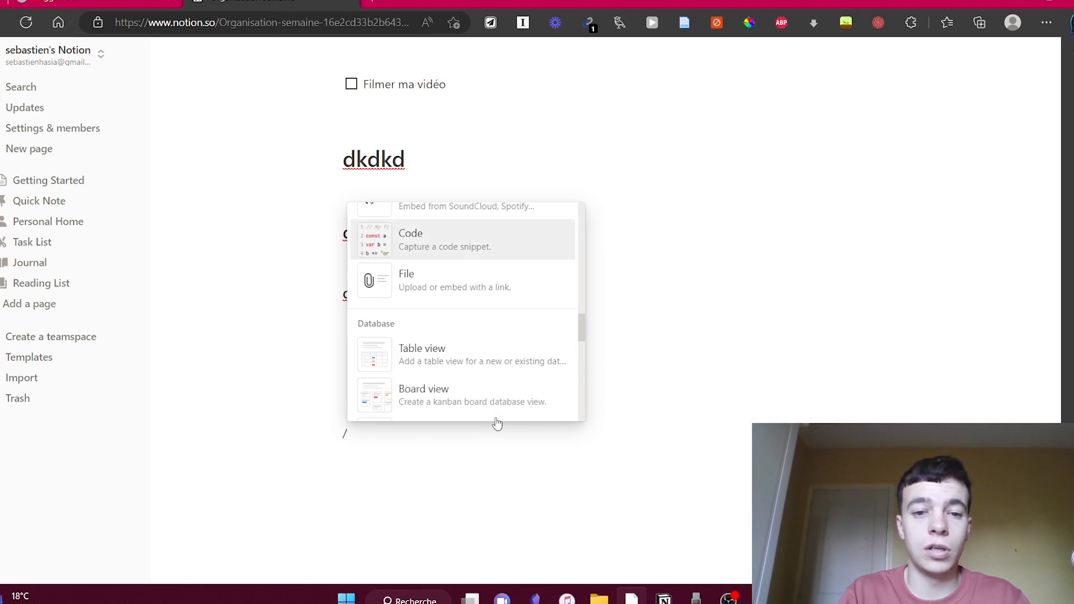
key("Down")
key("Down")
key("Down")
key("Down")
key("Down")
key("Down")
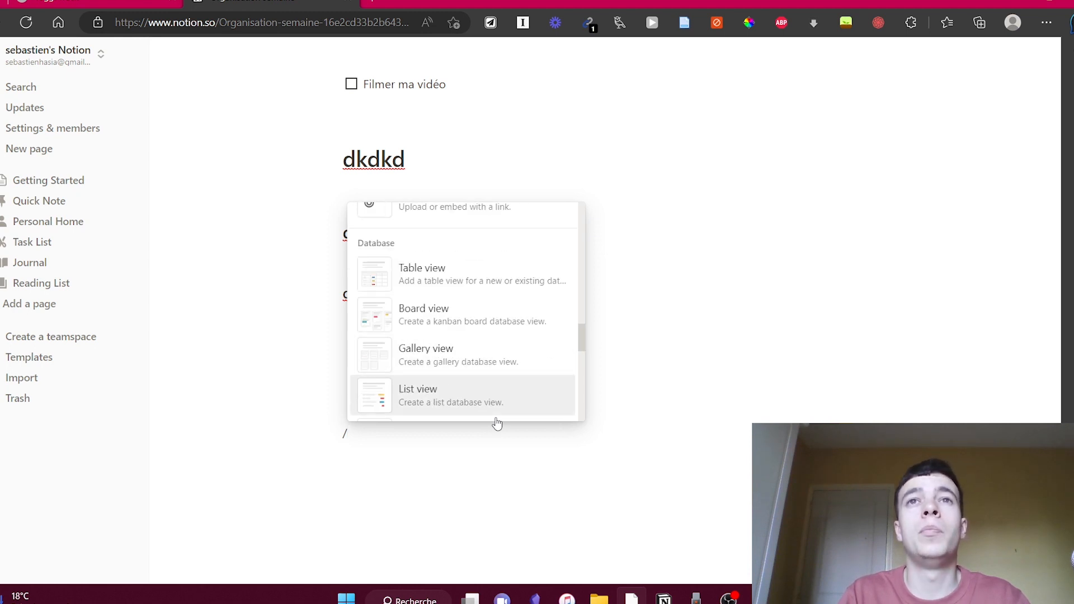
key("Down")
key("Down")
key("Down")
key("Down")
key("Down")
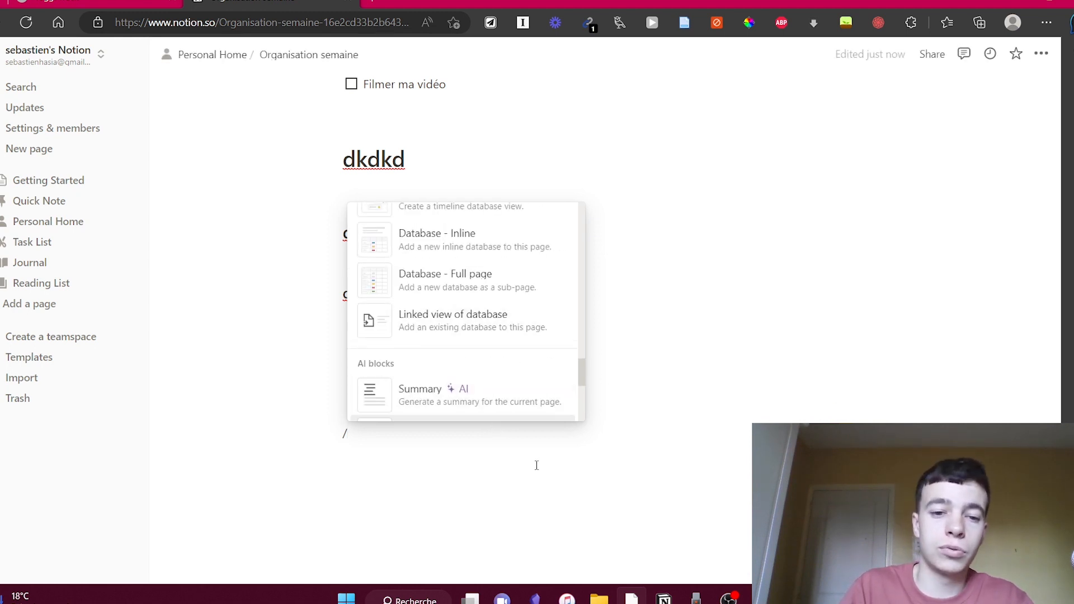
key("Escape")
key("BackSpace")
key("BackSpace")
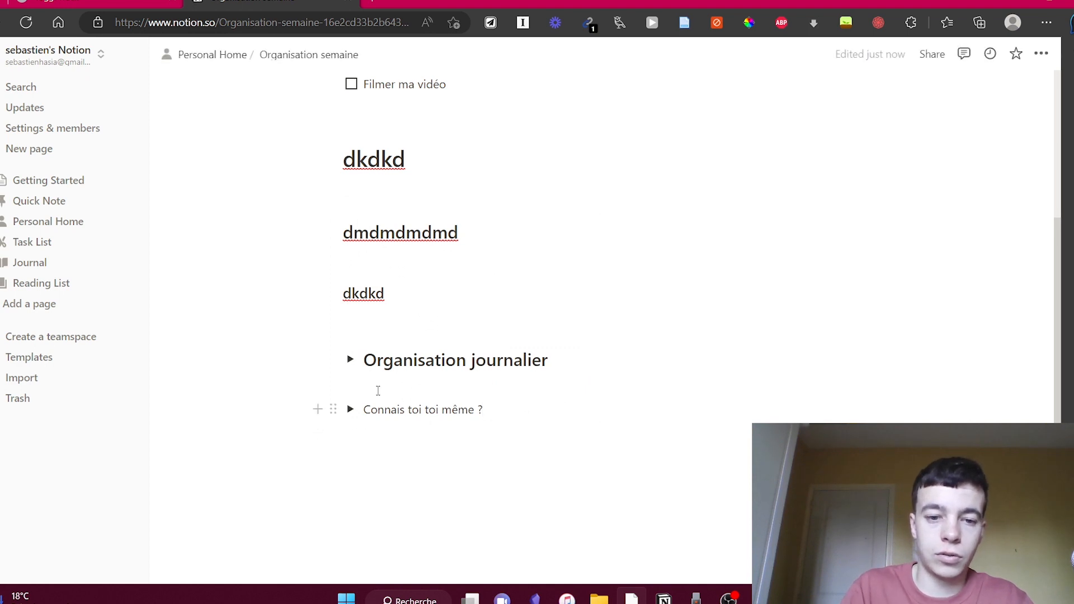
Add the comment "dfflldl" to the text of the "Connais toi toi même ?" toggle
triple_click(509, 414)
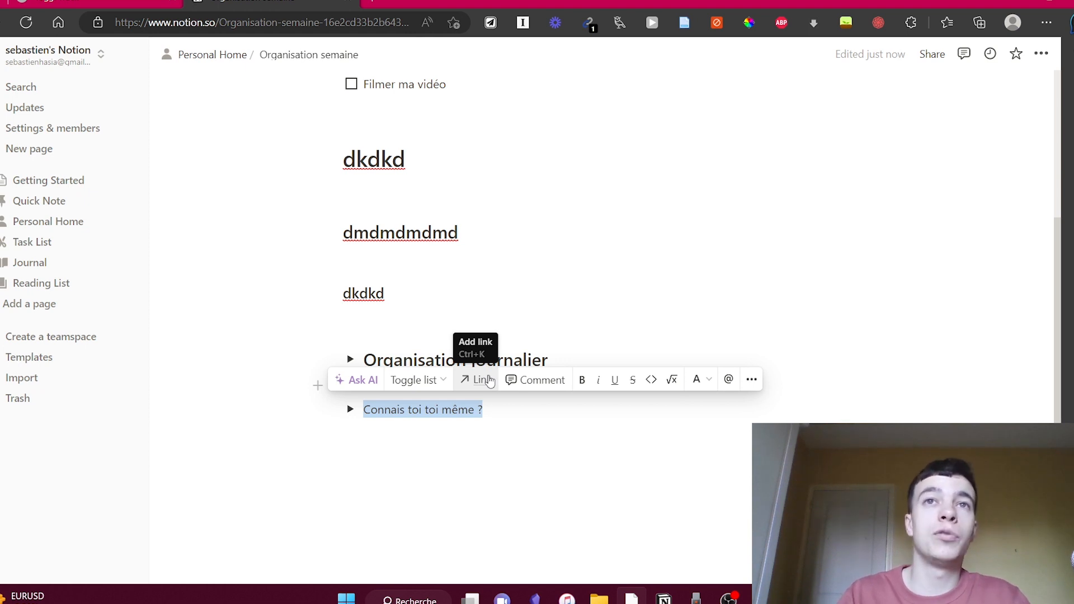
left_click(536, 380)
type("dfflld")
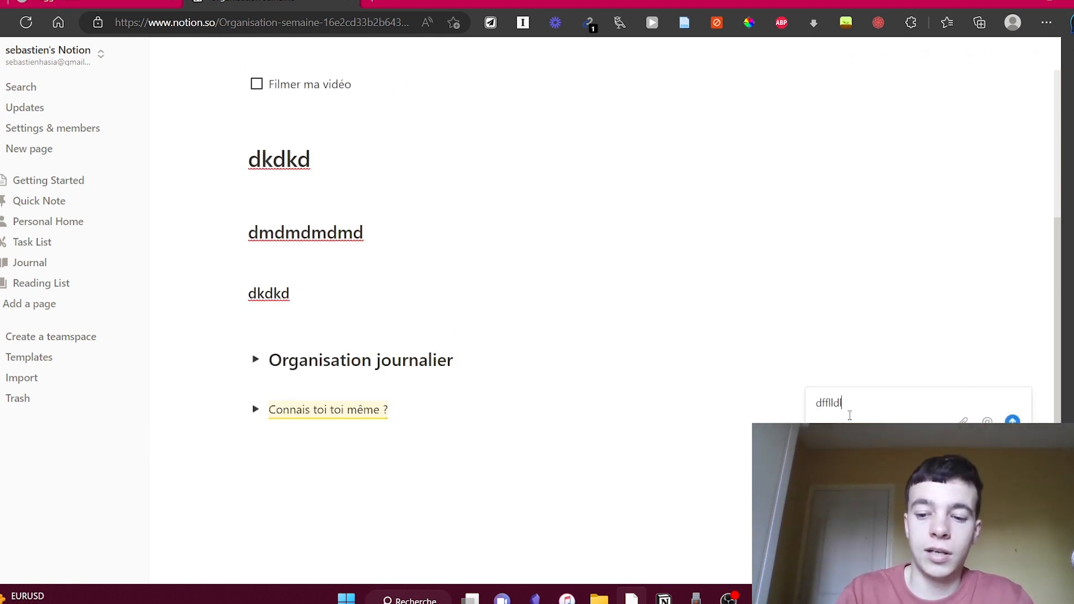
key("Return")
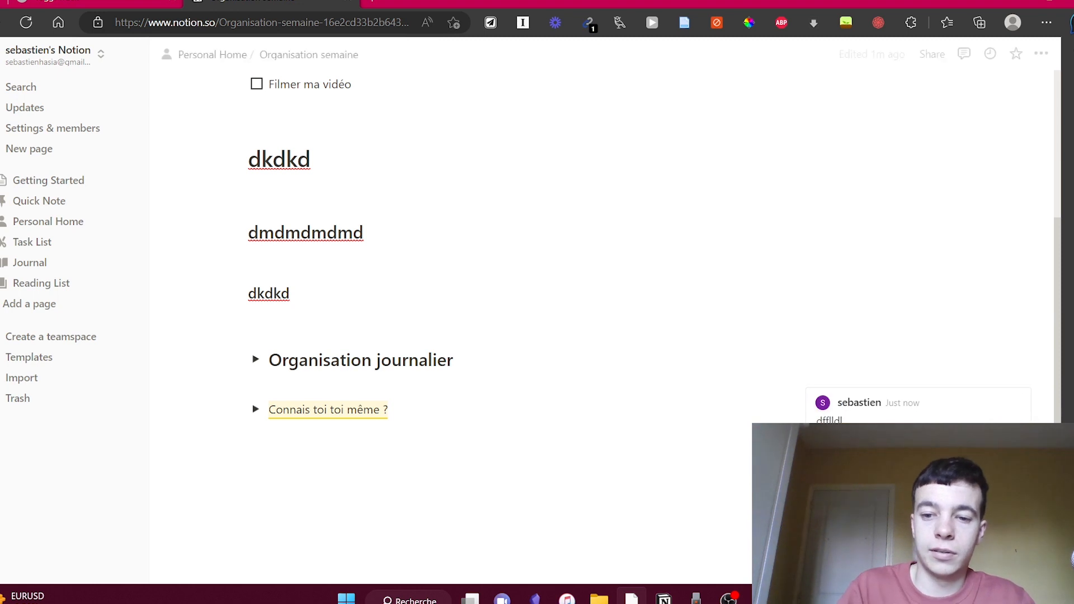
left_click(442, 448)
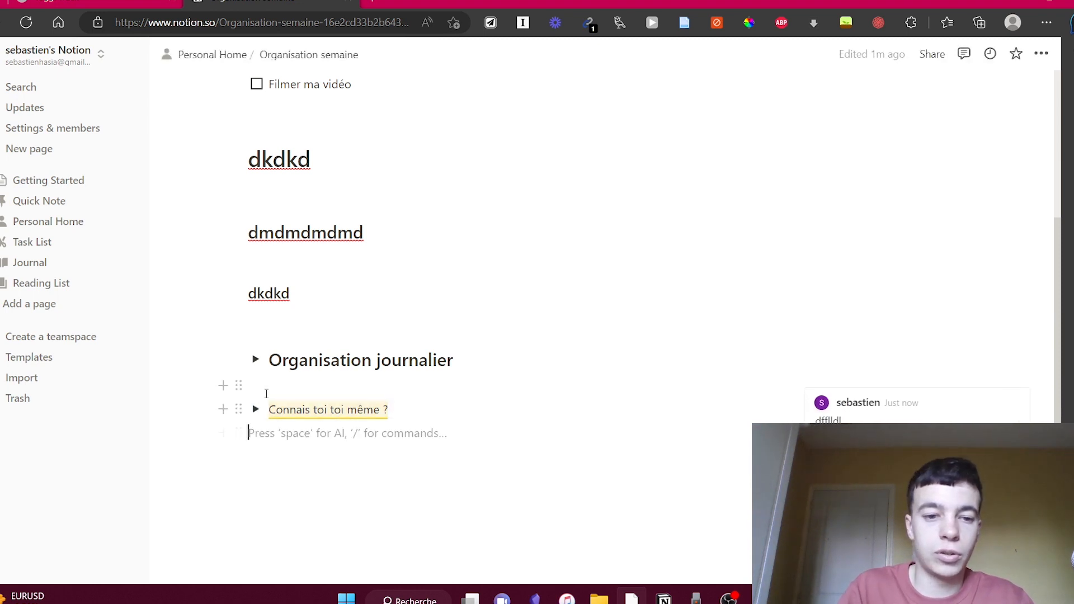
left_click(255, 409)
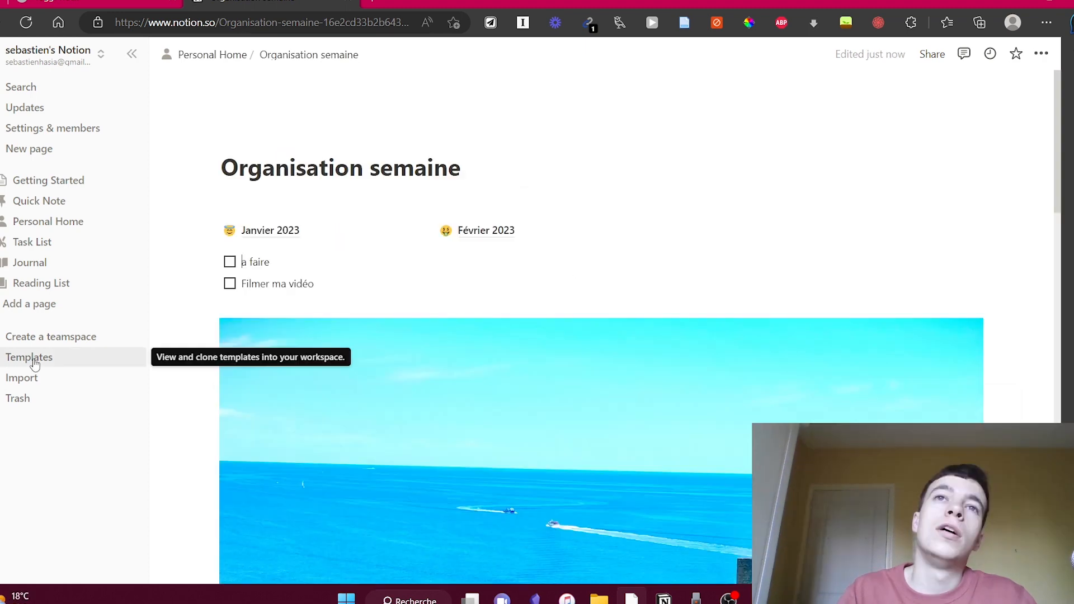
Open the template gallery, look through its categories and preview the Reading List template
left_click(35, 361)
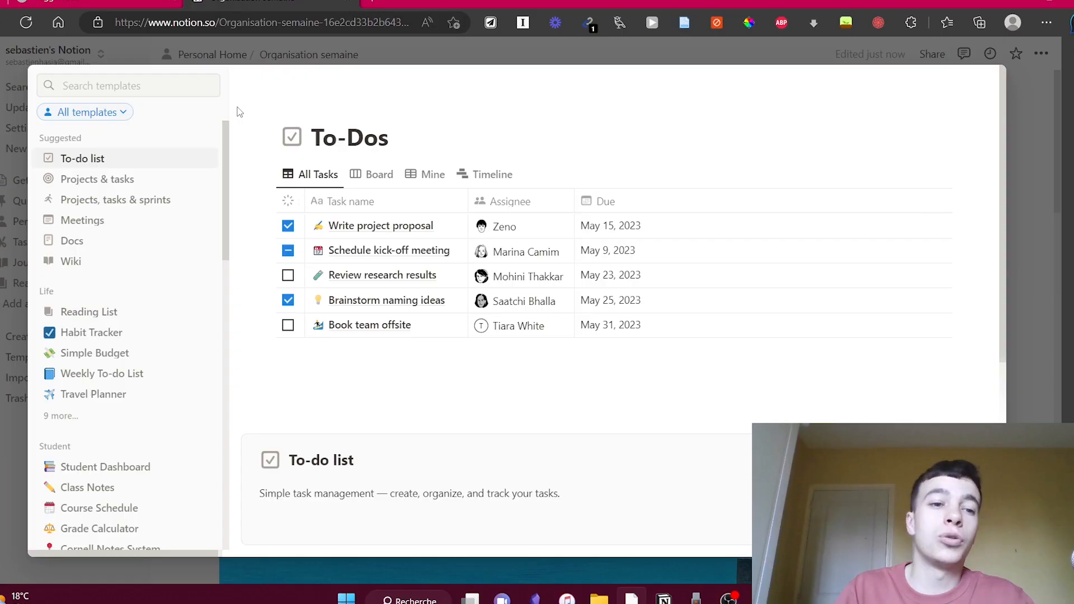
scroll(227, 207, "down", 1)
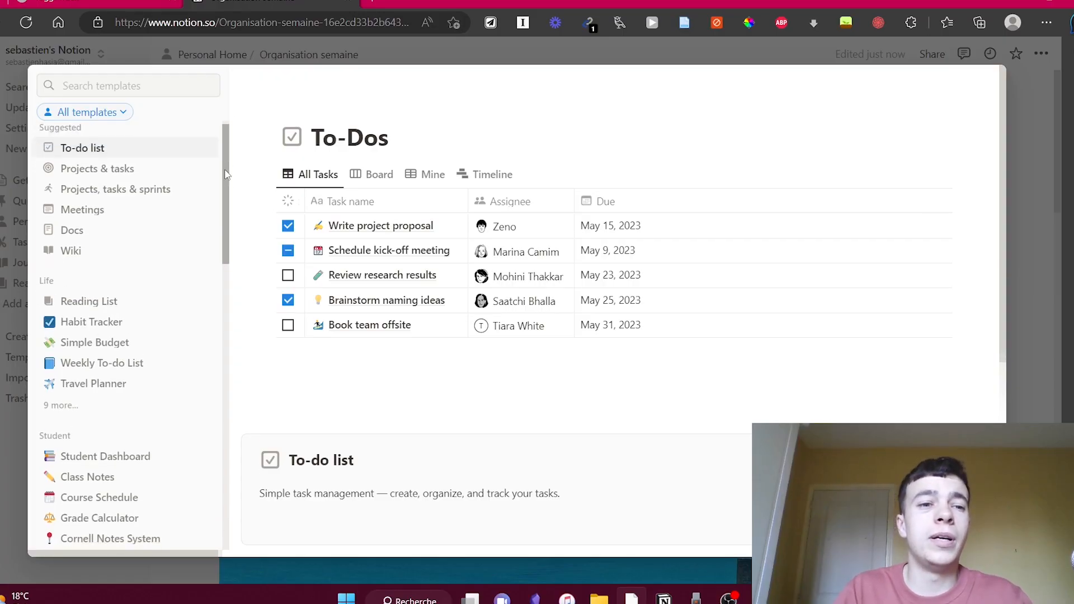
left_click_drag(227, 207, 240, 177)
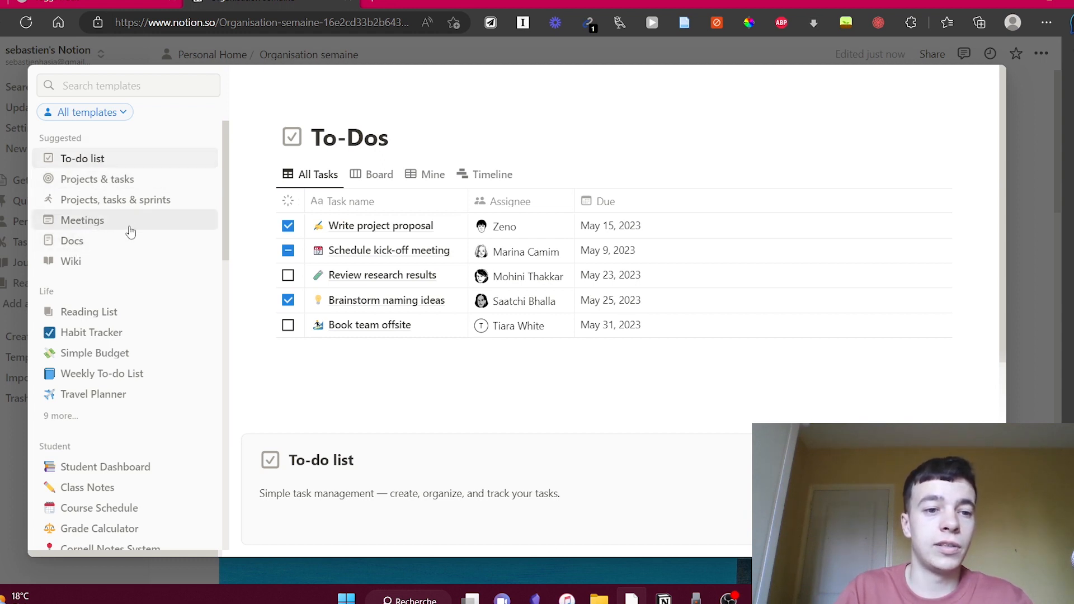
scroll(123, 201, "down", 2)
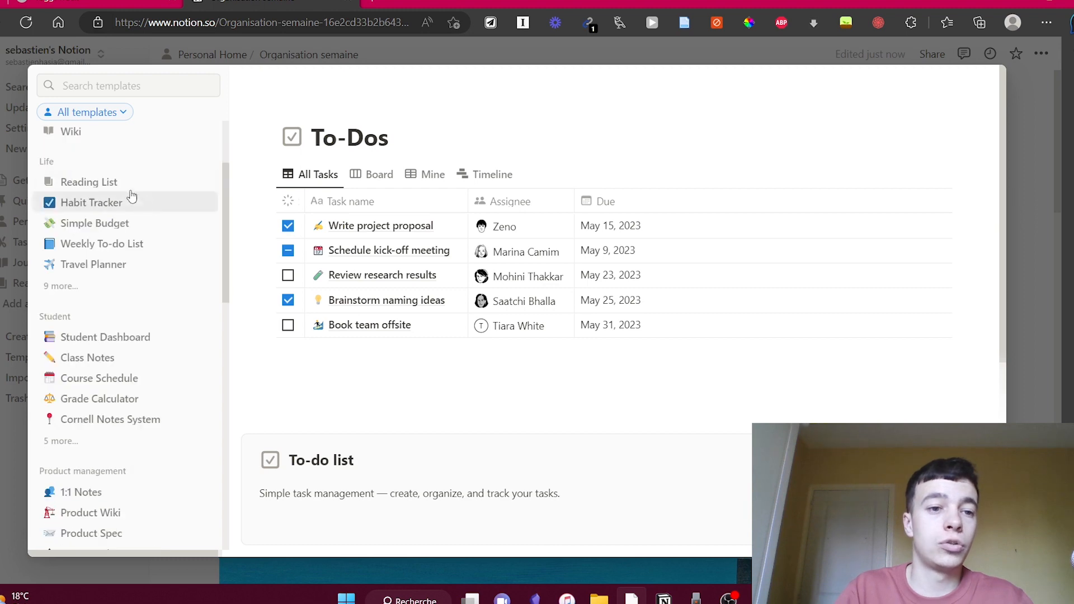
left_click(103, 179)
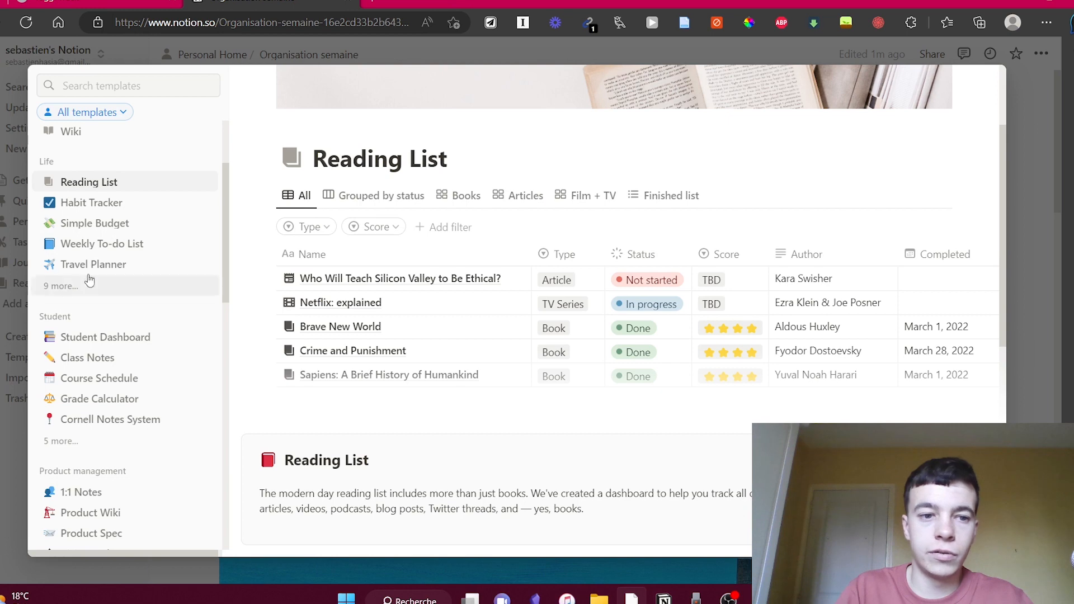
Preview the Habit Tracker template, add it to the workspace and look over the new page
left_click(106, 204)
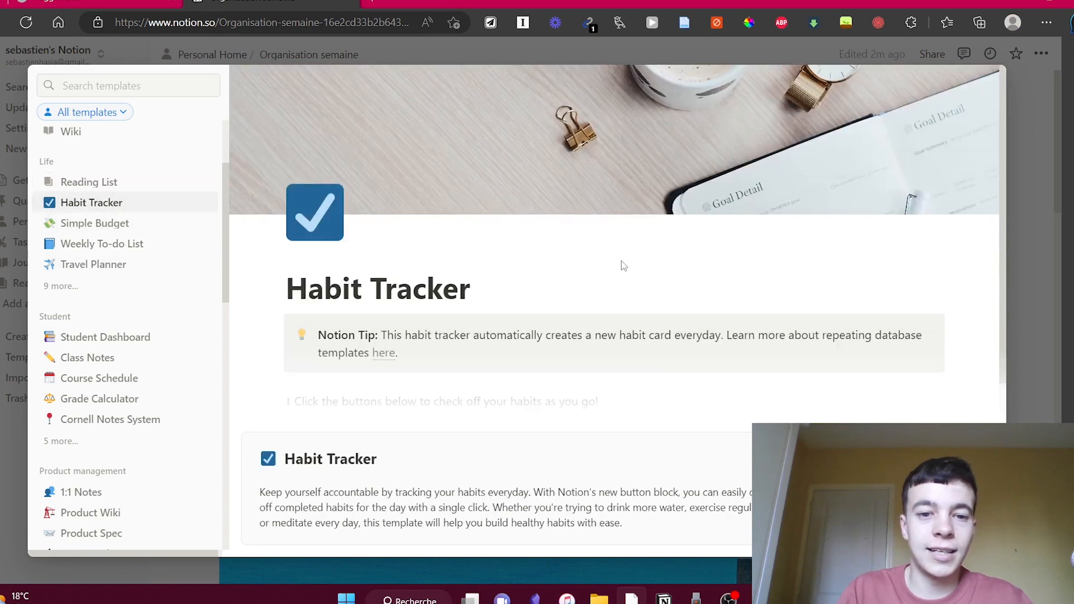
scroll(728, 347, "down", 5)
scroll(834, 397, "up", 3)
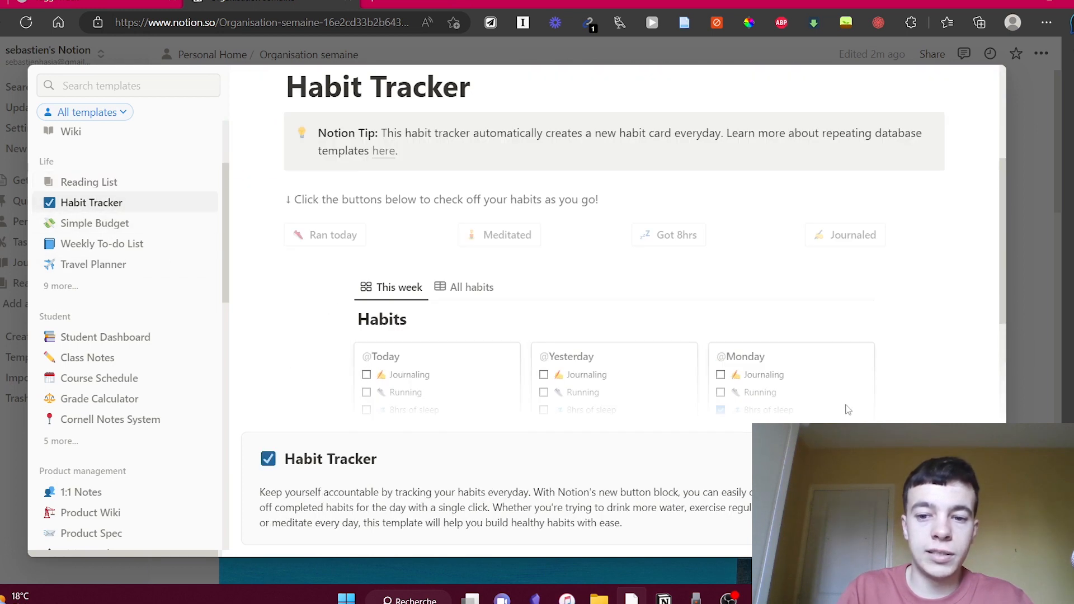
key("Escape")
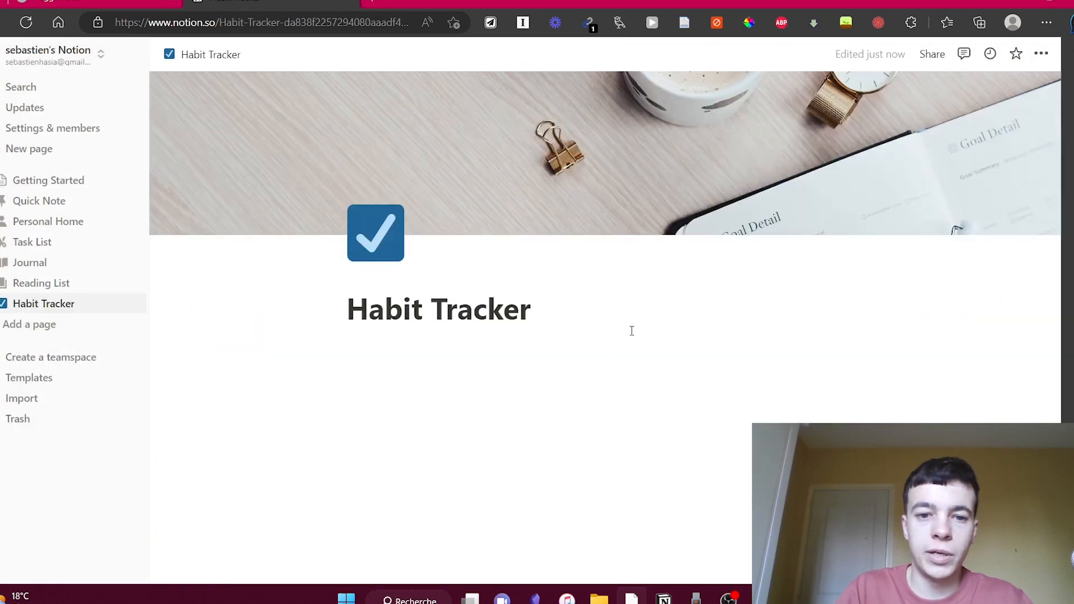
scroll(680, 342, "down", 4)
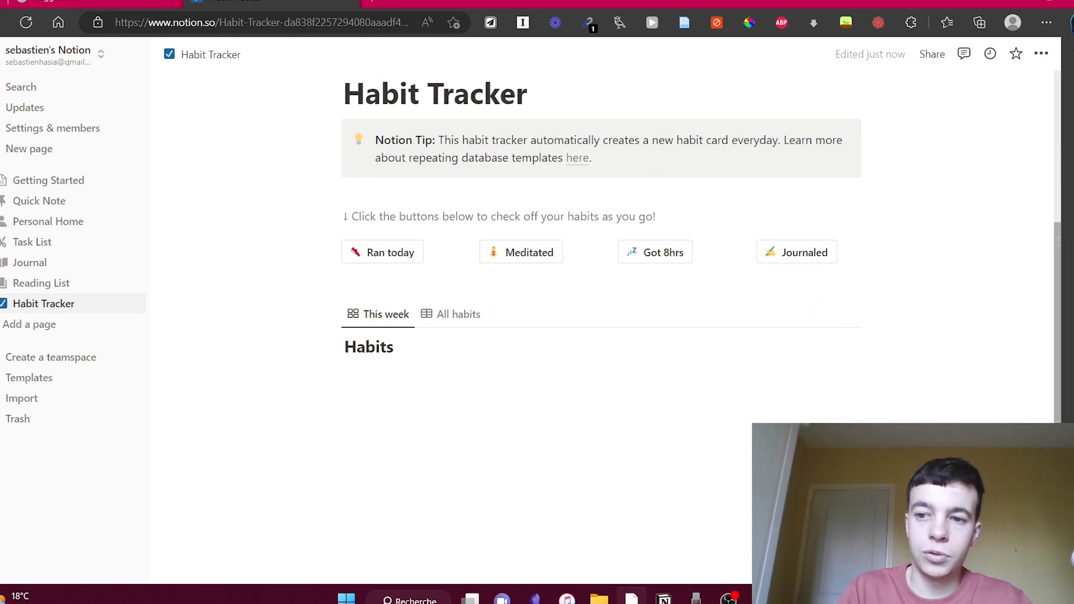
scroll(524, 249, "up", 3)
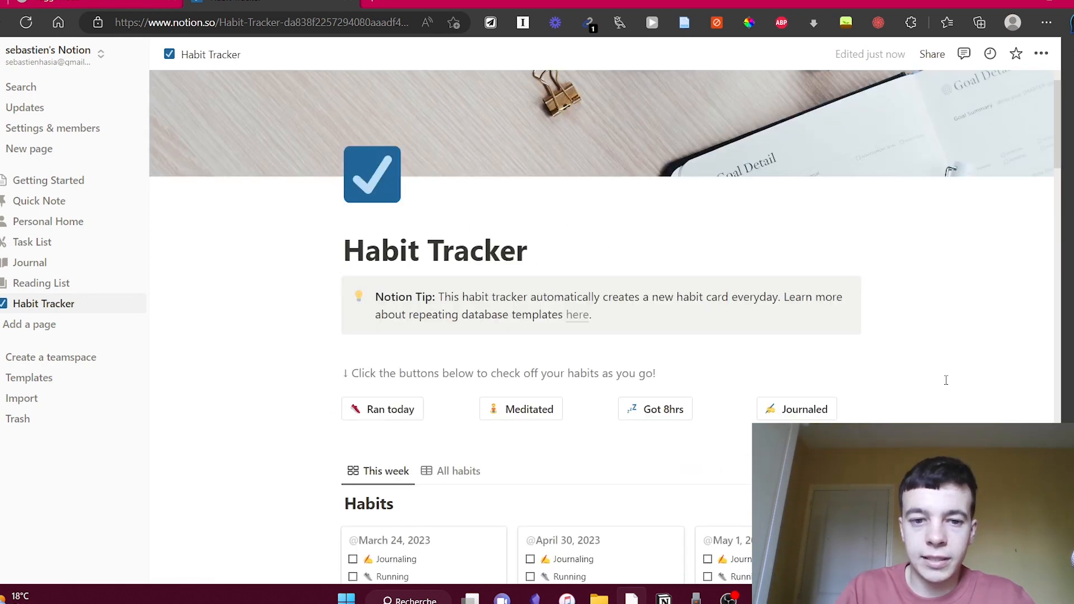
Look through the habit buttons and daily habit cards on the Habit Tracker page
scroll(947, 380, "down", 1)
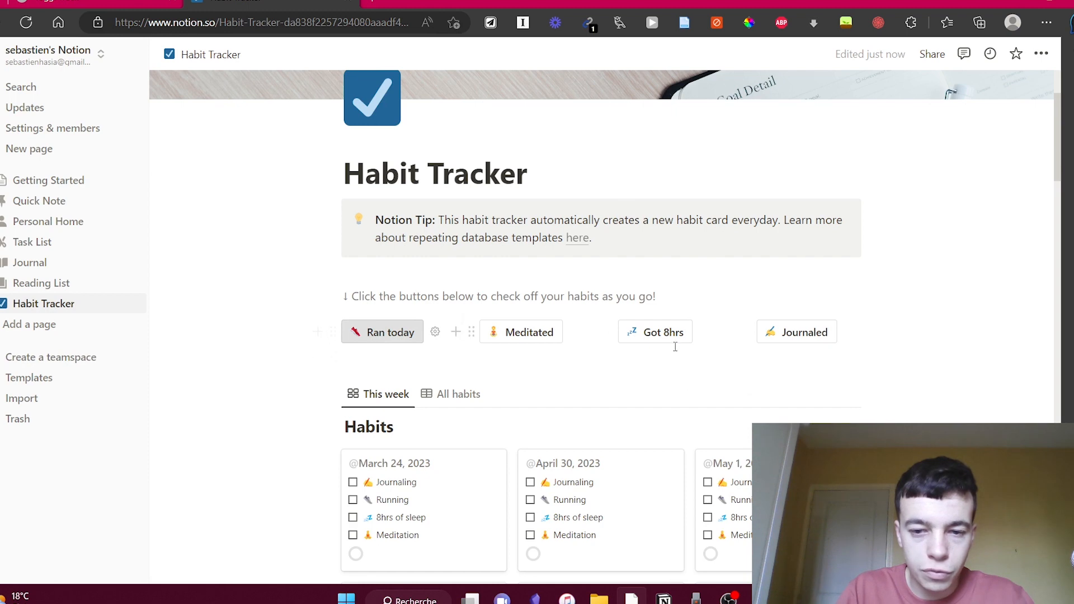
scroll(1063, 136, "down", 2)
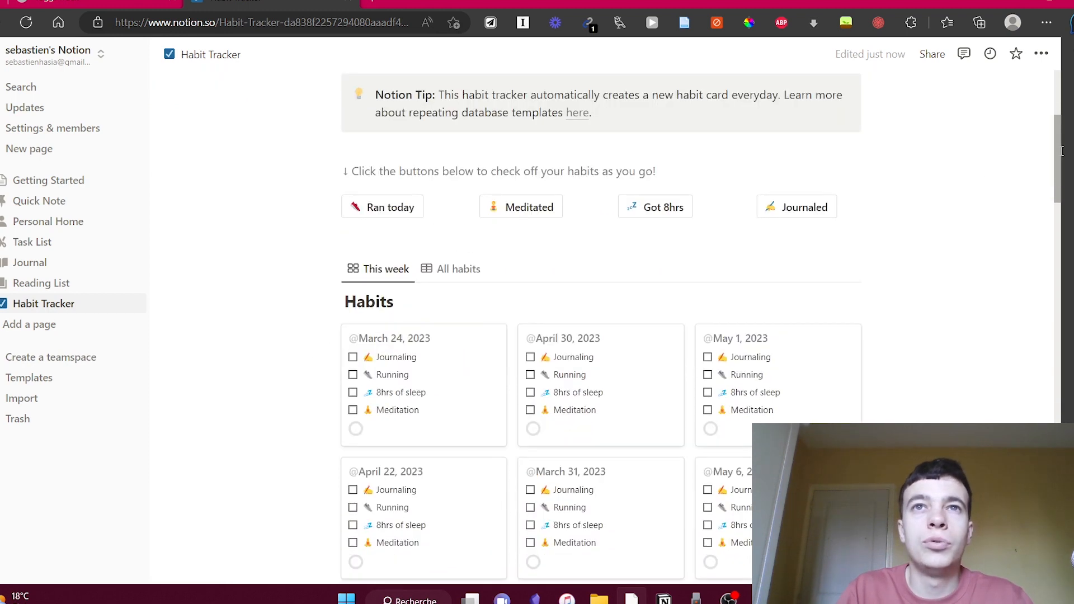
scroll(1062, 151, "down", 1)
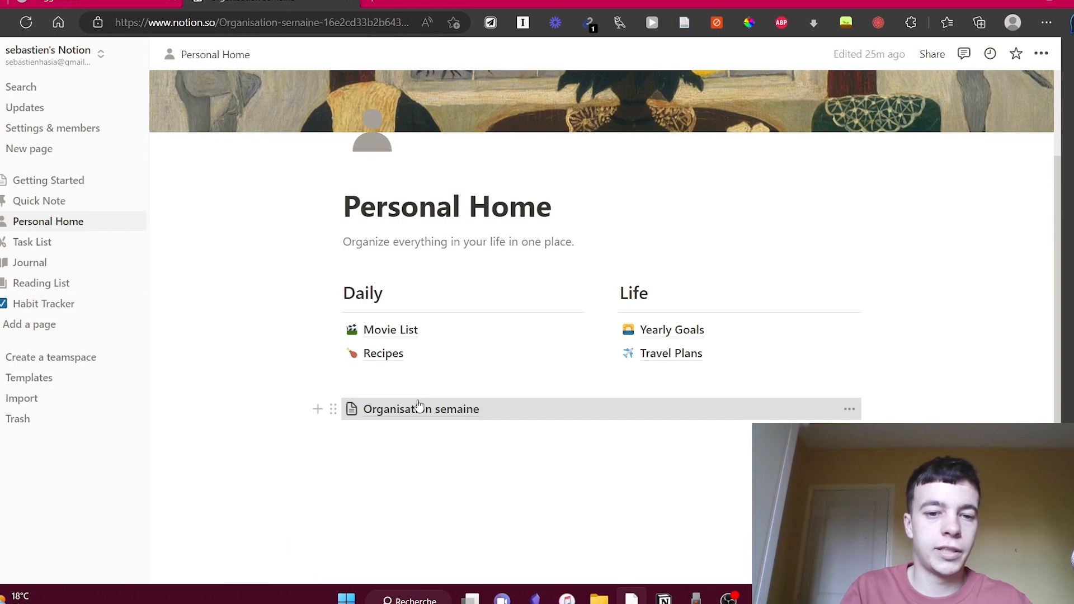
Add a full-page database titled "jddjjd" to the Organisation semaine page, then return to that page
left_click(418, 400)
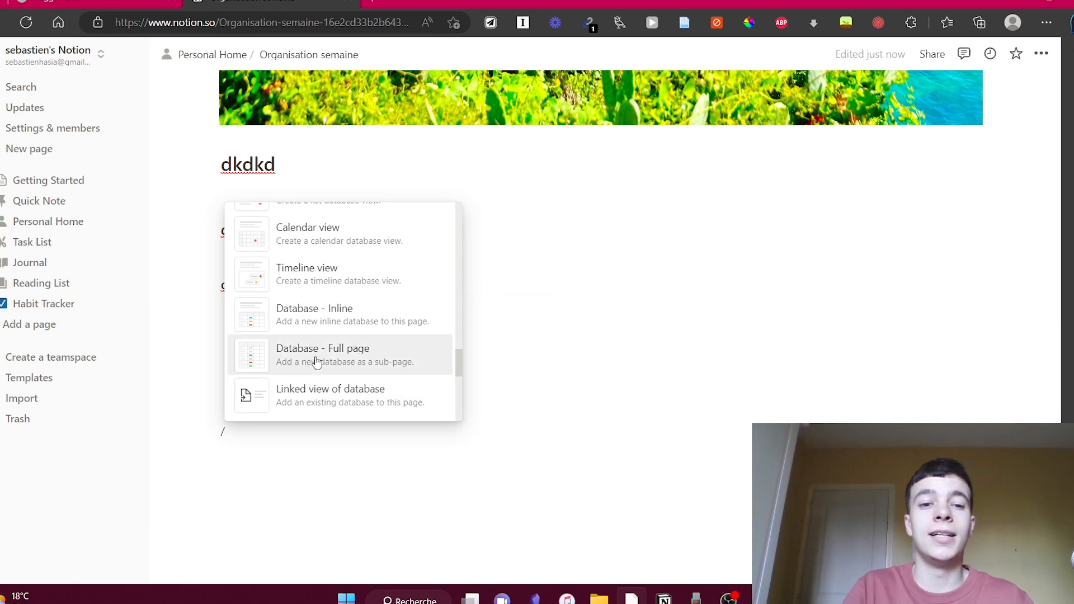
left_click(312, 363)
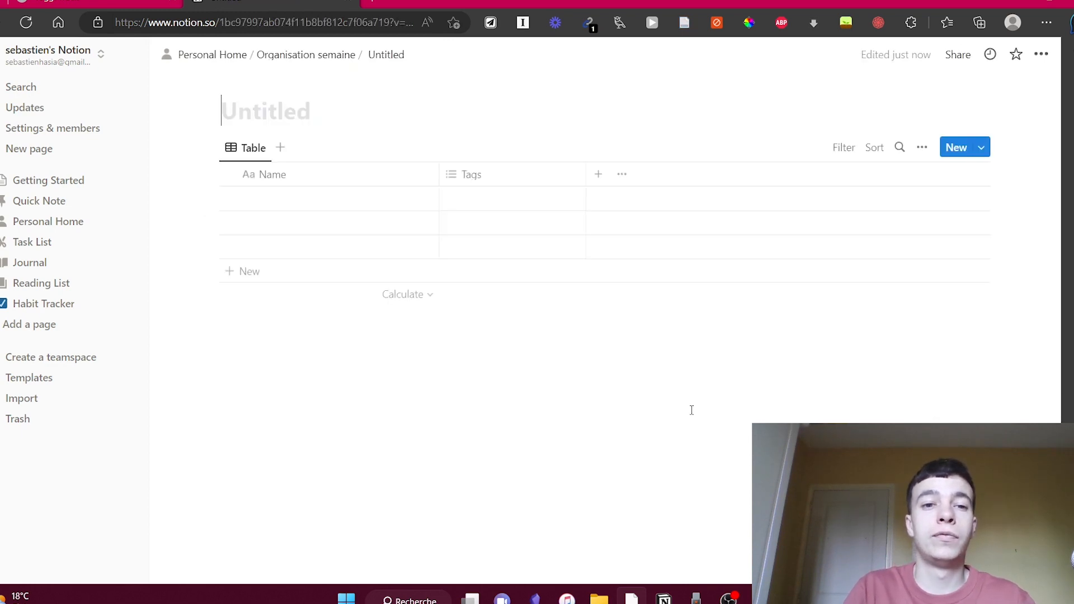
type("jddjjd")
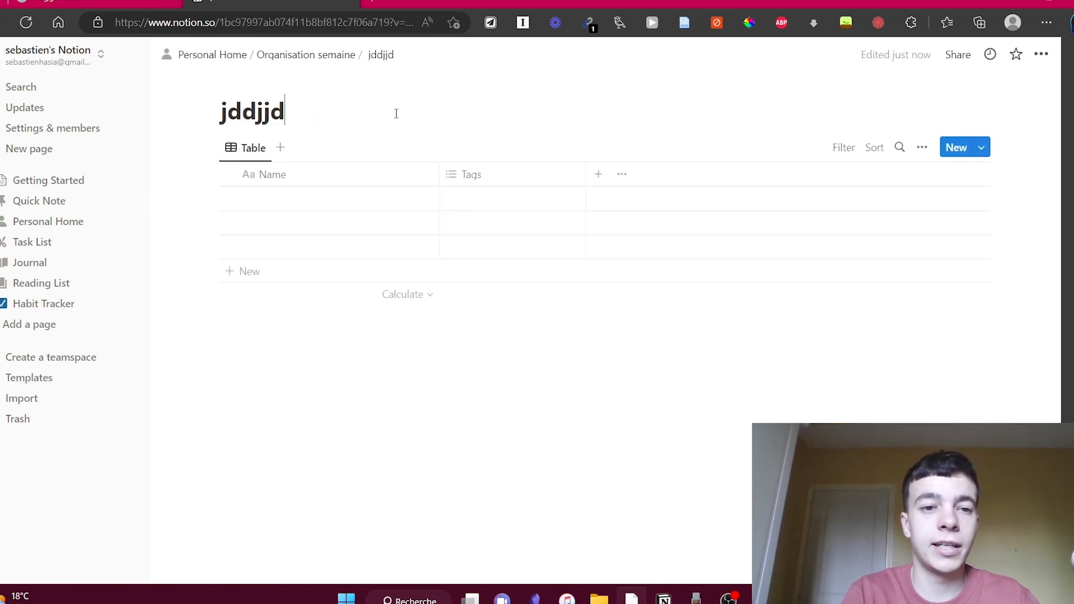
key("alt+Left")
Insert an inline database below the "jddjjd" sub-page and title it "ma to do"
left_click(319, 489)
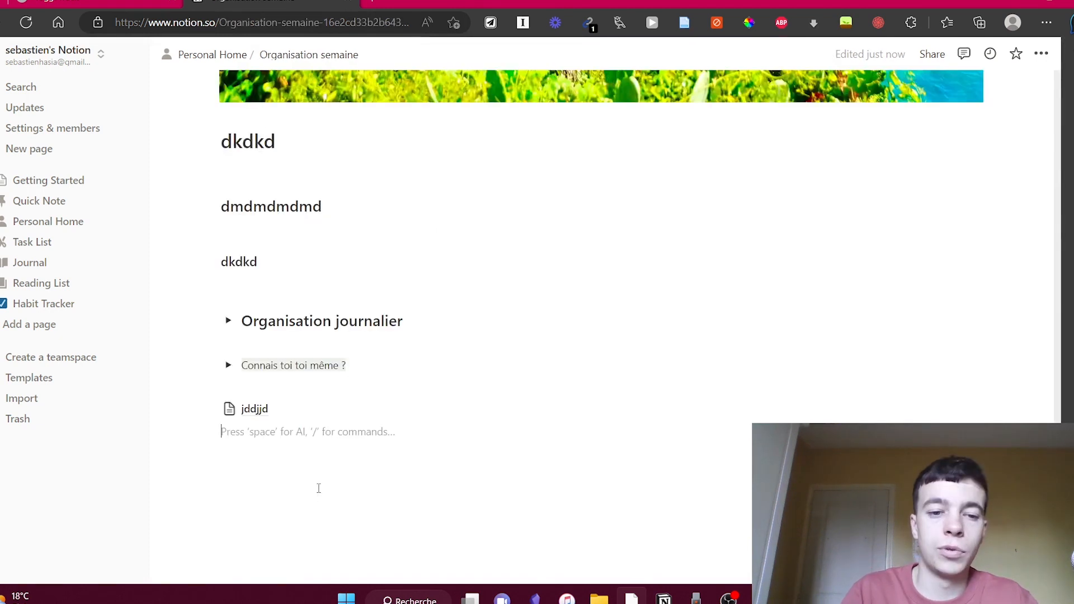
type("/")
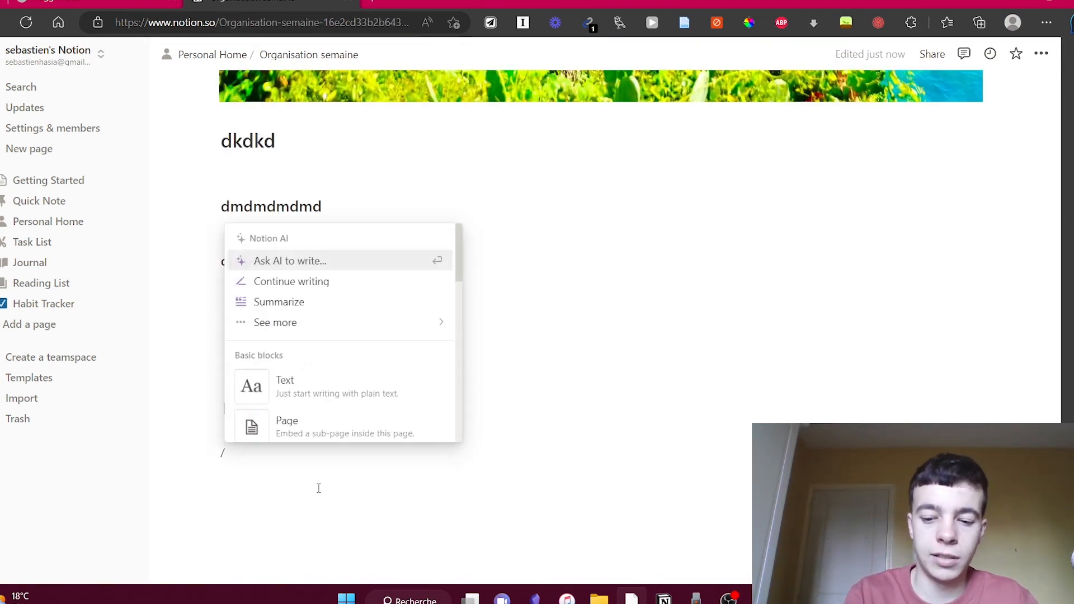
type("inline")
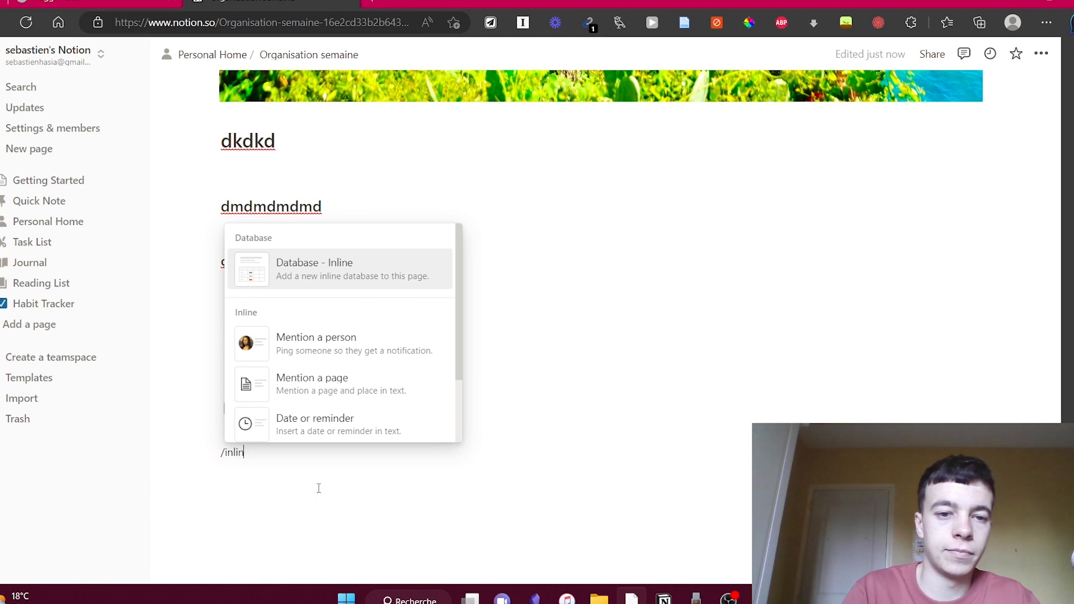
key("Return")
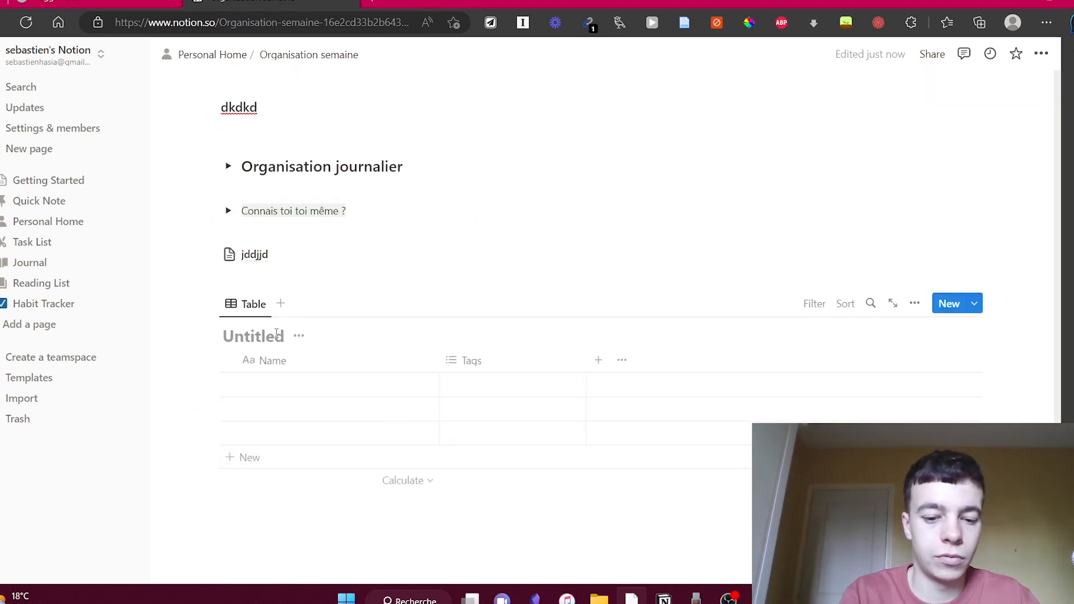
type("ma to")
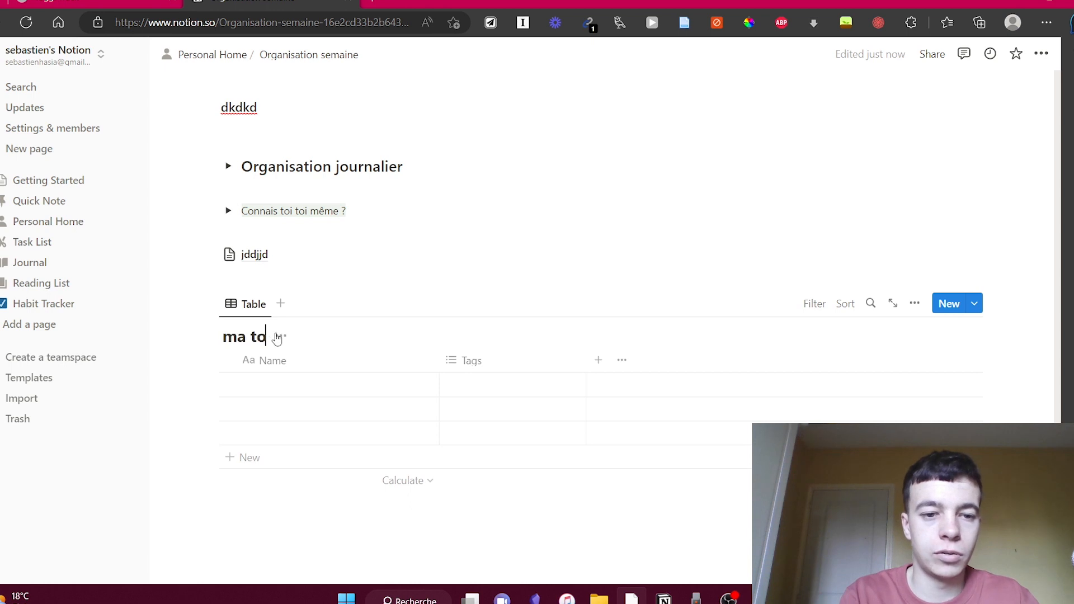
type(" do")
Look at the Tags property's settings and type in the "ma to do" table, and at the first row's name cell
scroll(276, 334, "down", 2)
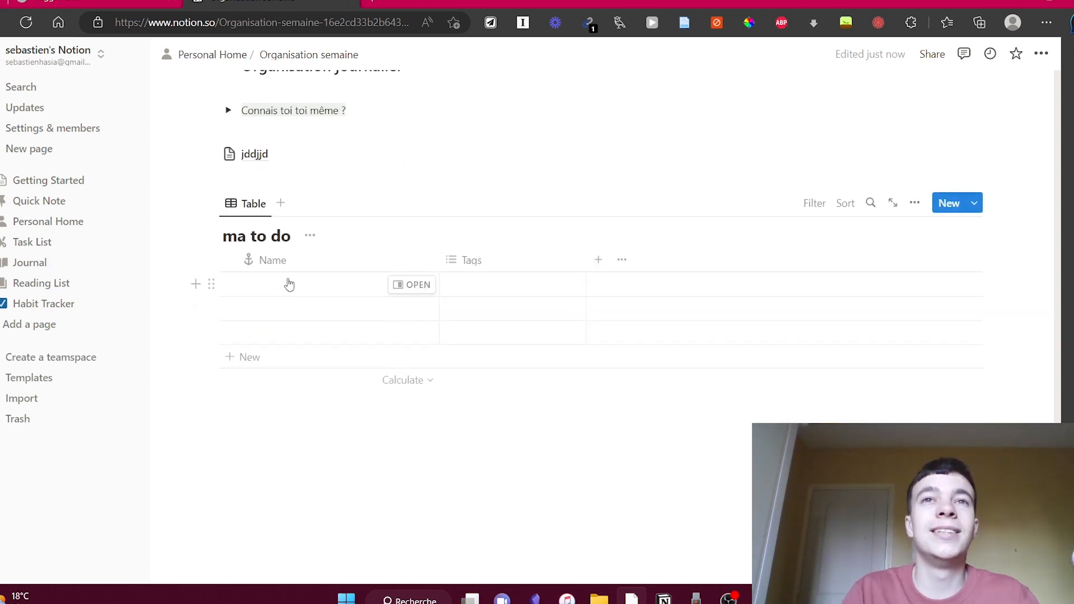
left_click(491, 261)
left_click(497, 318)
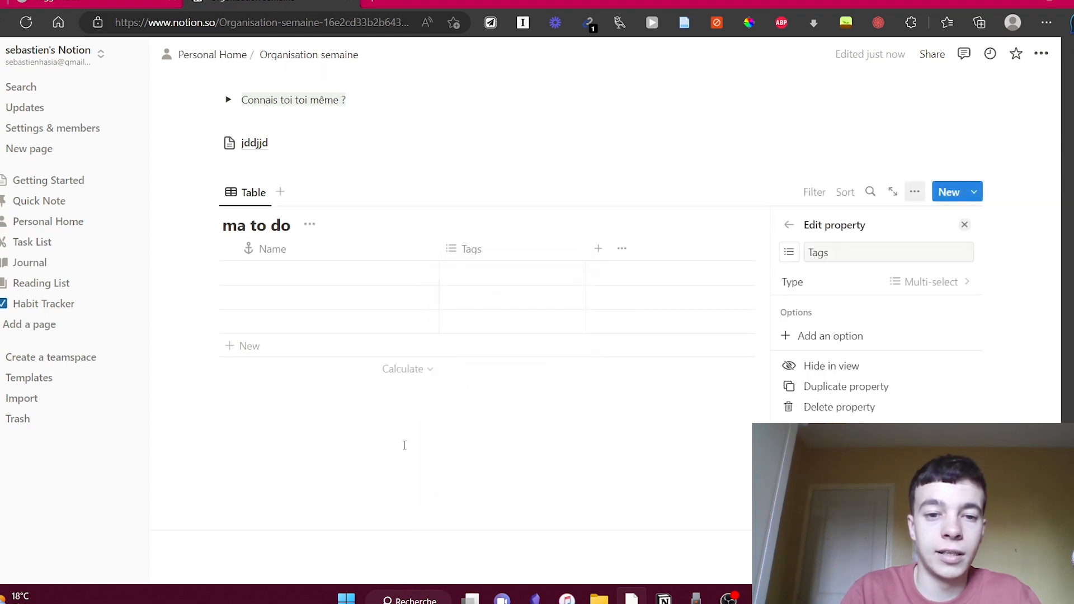
left_click(923, 282)
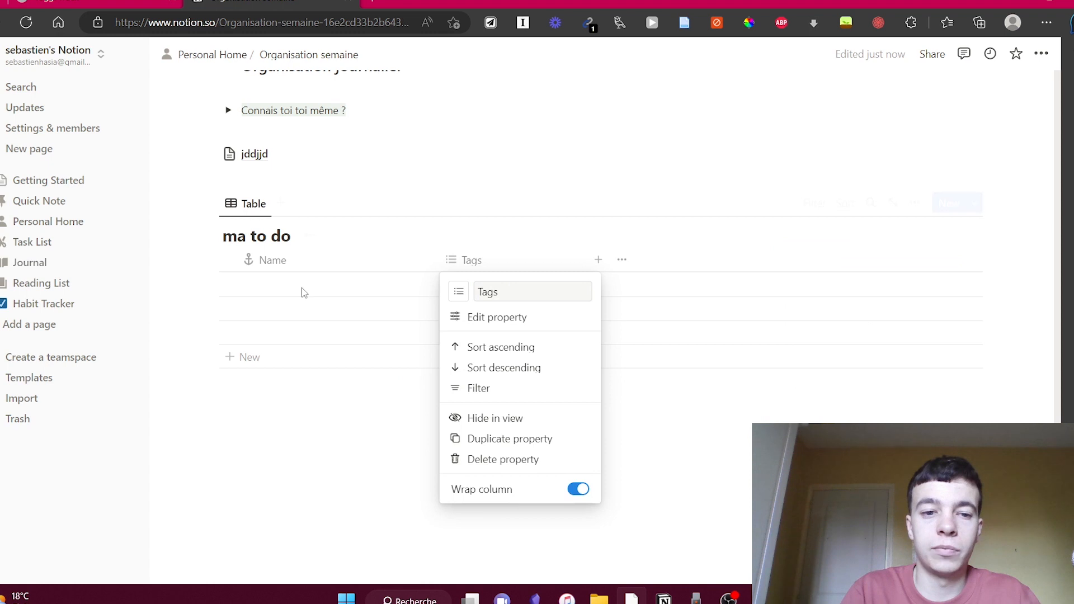
left_click(305, 293)
left_click(303, 293)
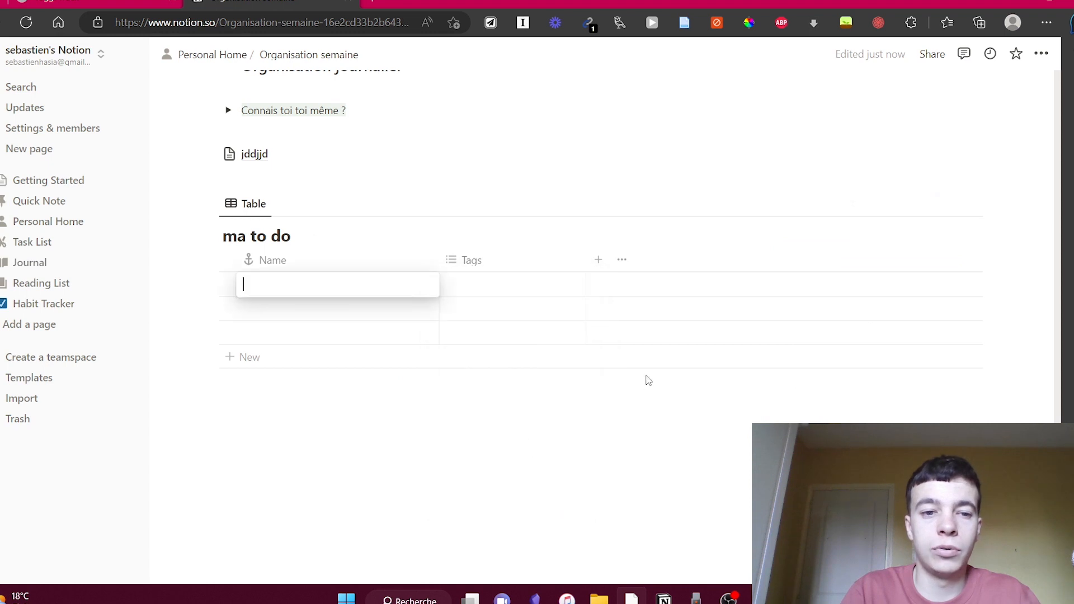
left_click(521, 487)
left_click(506, 499)
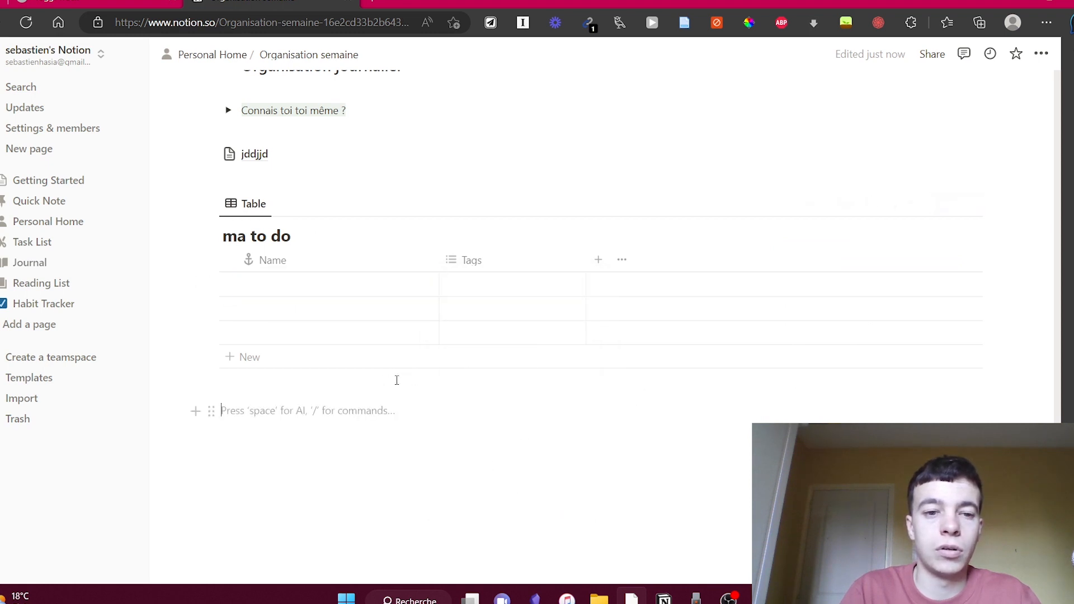
Create the tags "taches urgentes-importantes" and "Taches non urgentes-importantes" in the first row of the table
left_click(501, 292)
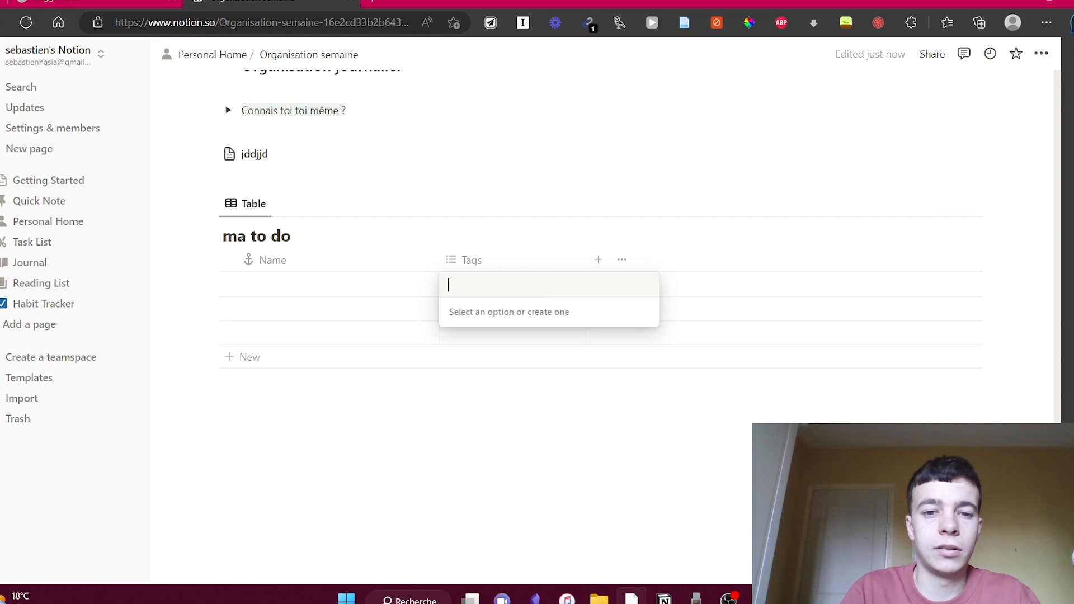
left_click(669, 422)
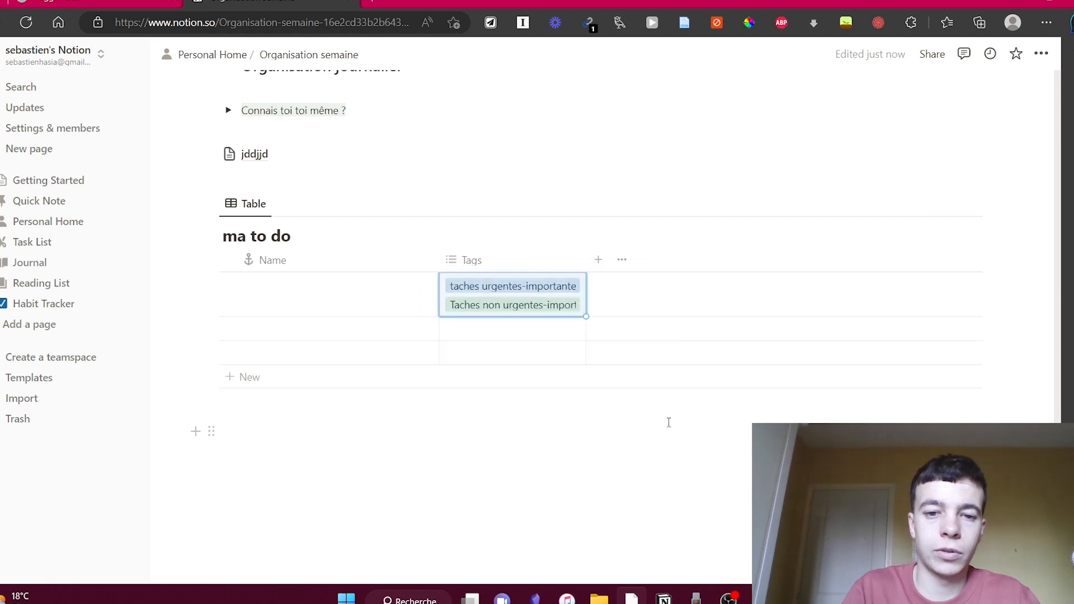
left_click(503, 304)
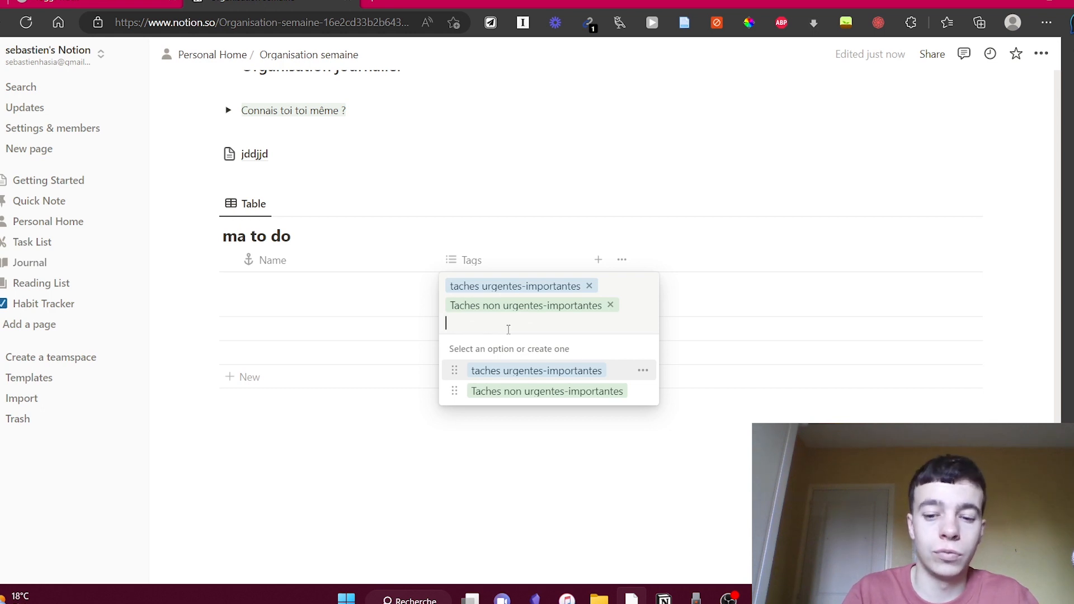
Change the Tags property's type to Select and check the options offered in the first row
left_click(499, 258)
left_click(500, 260)
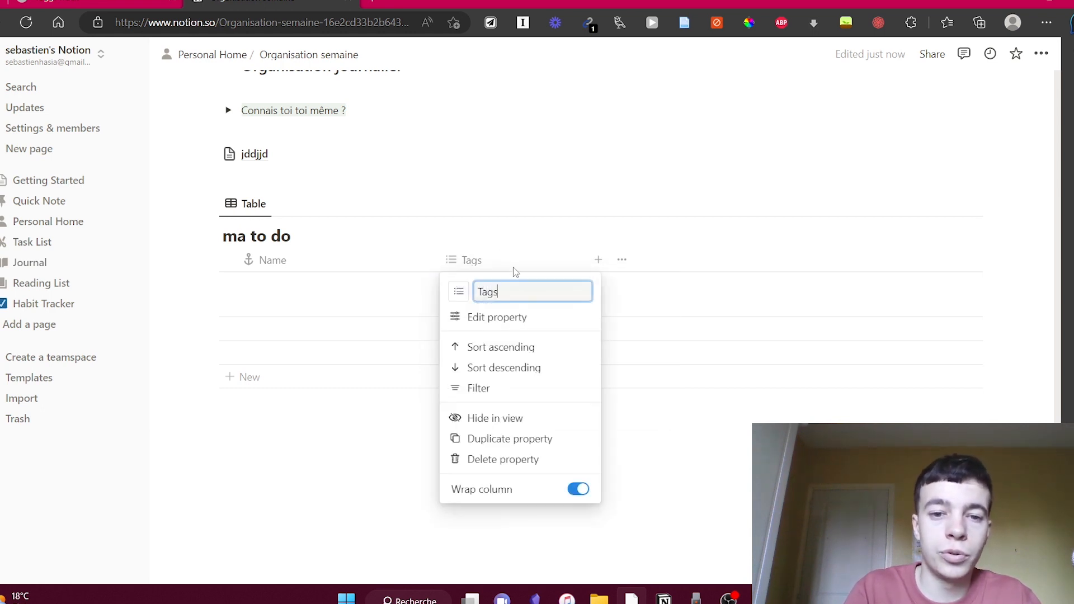
left_click(537, 316)
left_click(951, 263)
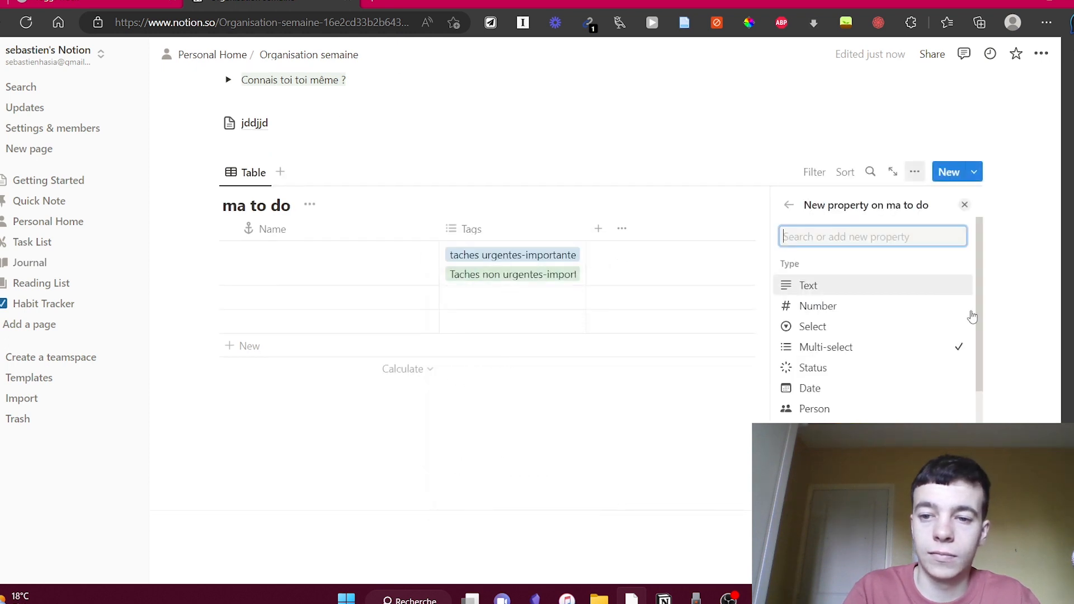
left_click(854, 327)
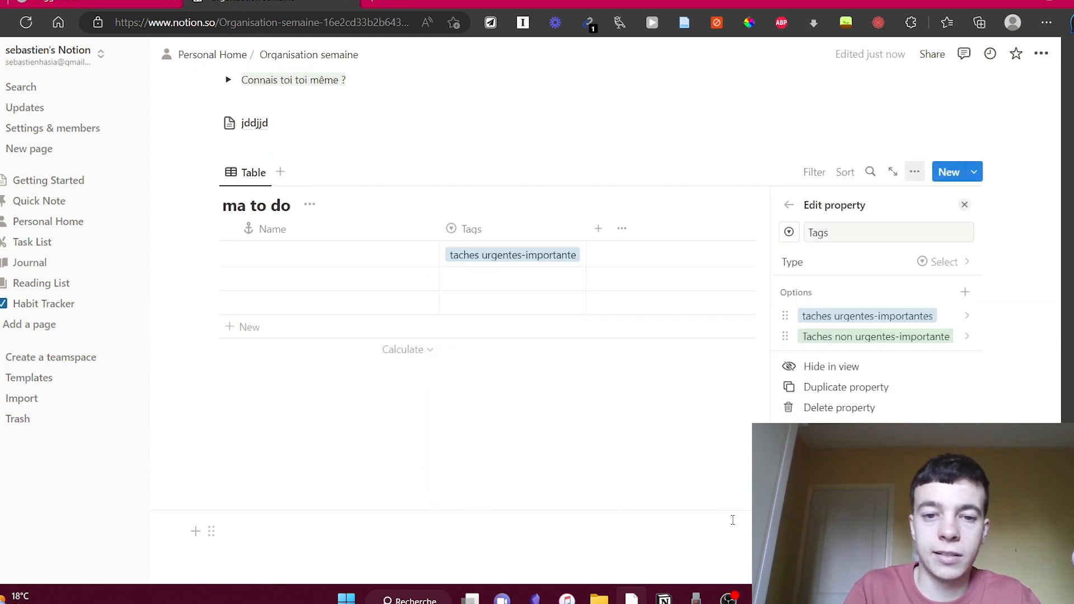
left_click(505, 253)
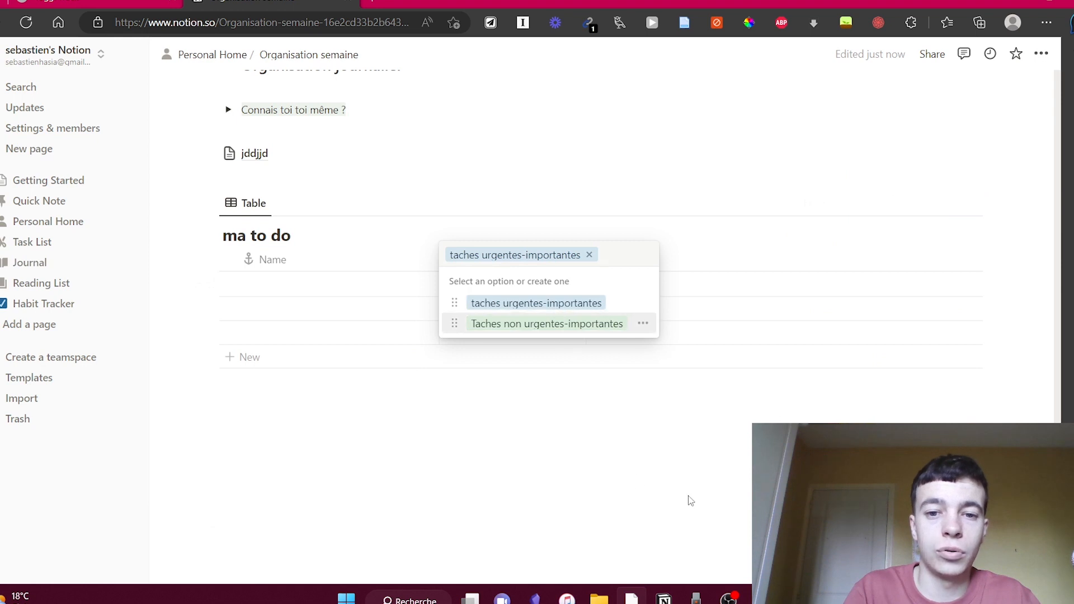
left_click(667, 489)
Add a Status property to the "ma to do" table and set the first row's status to Done
left_click(596, 258)
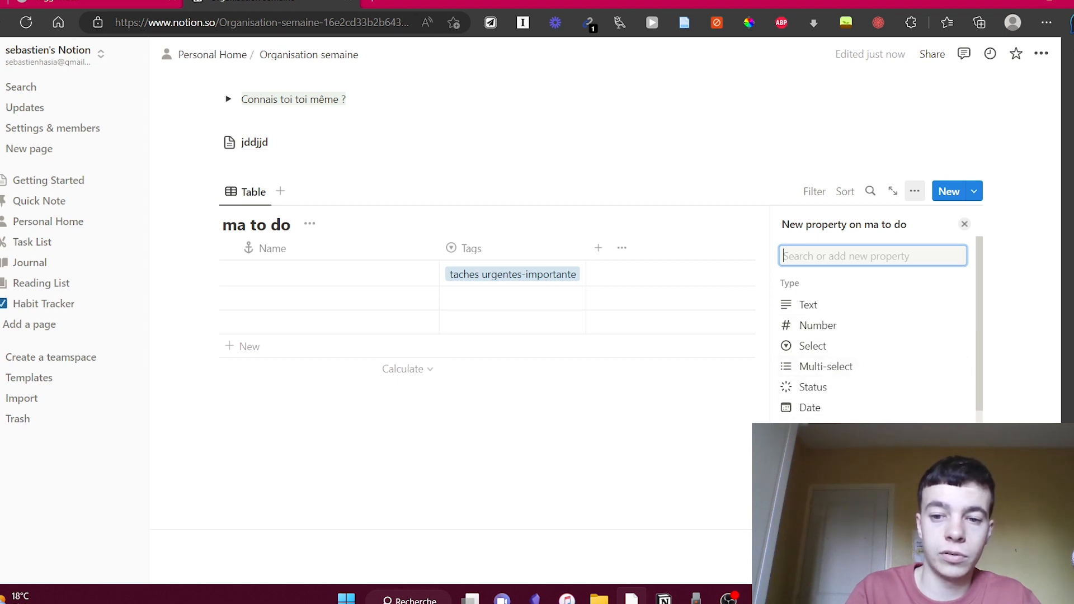
left_click(833, 394)
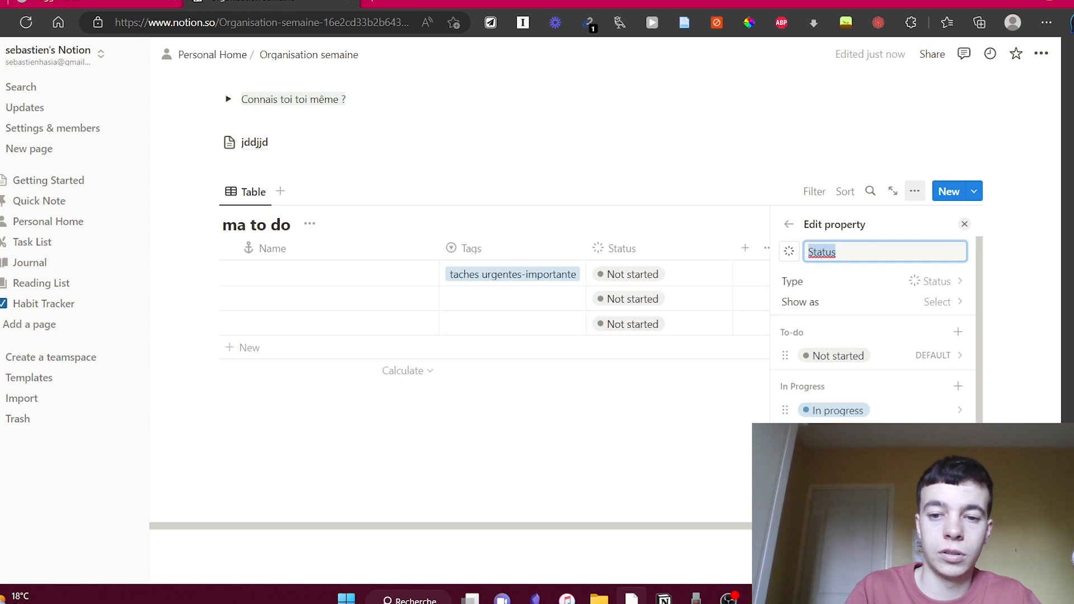
left_click(674, 298)
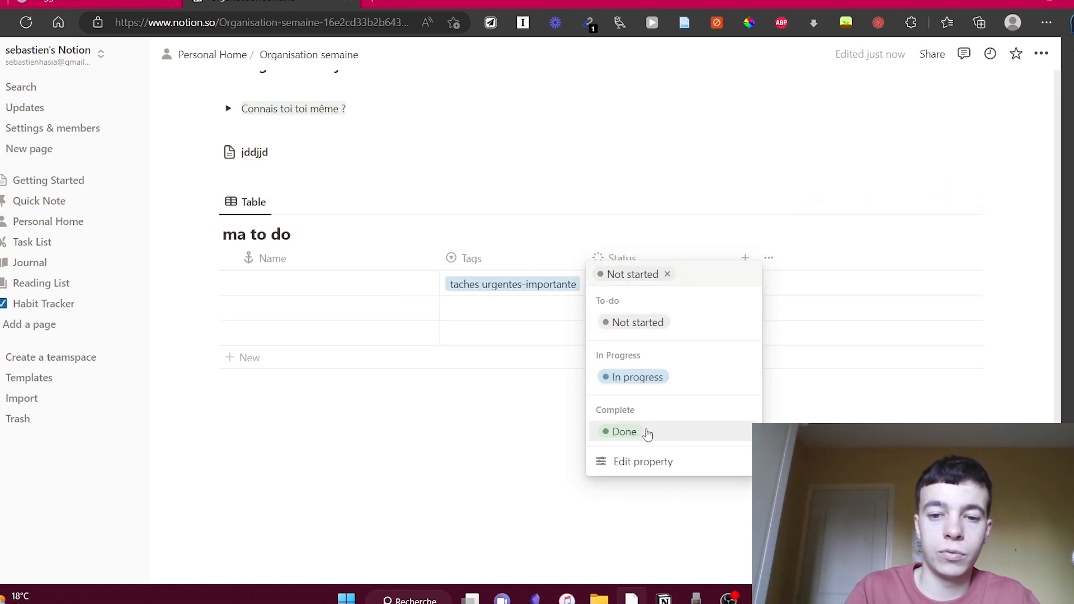
left_click(624, 432)
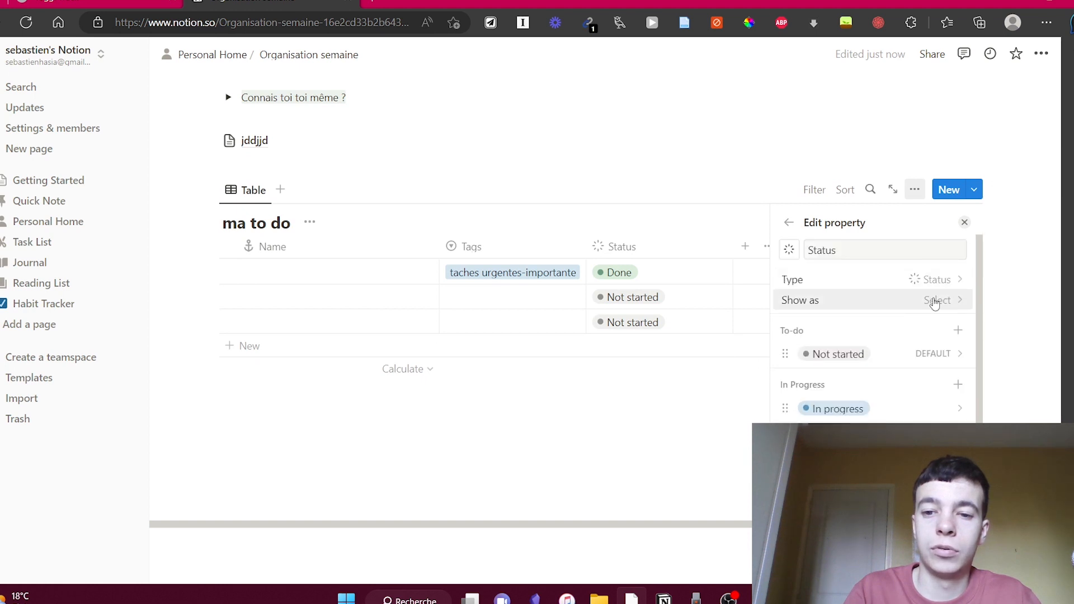
Show the Status property as a checkbox and close its settings
left_click(935, 300)
left_click(839, 327)
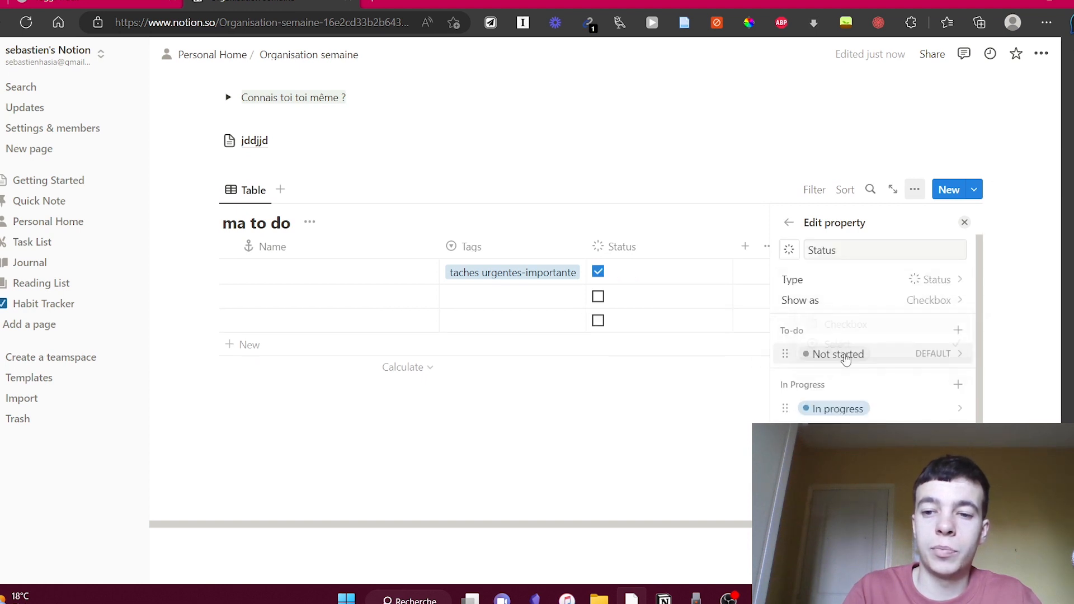
left_click(717, 535)
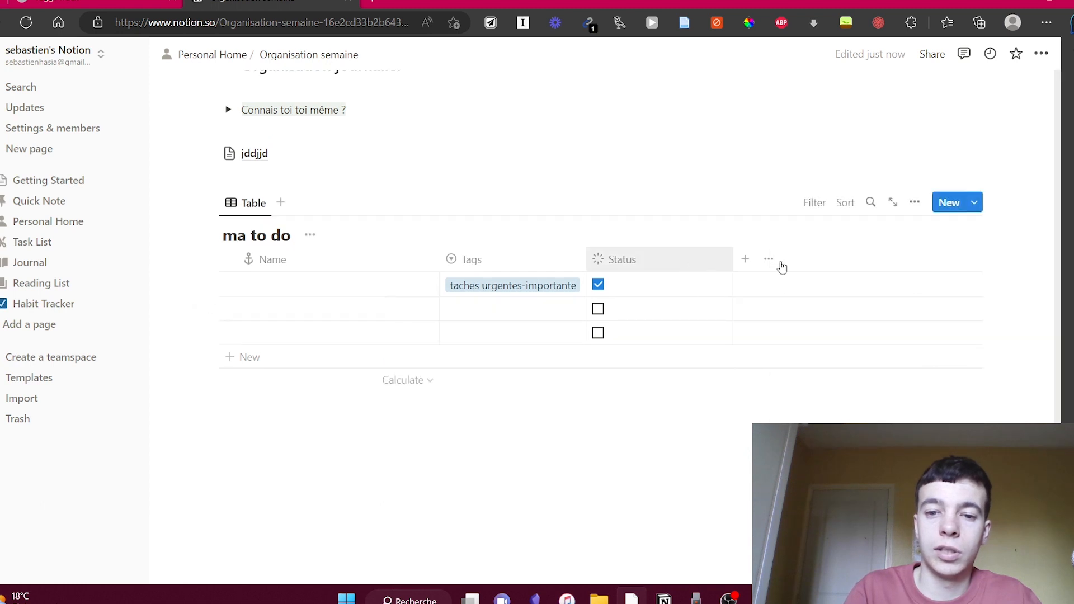
Add a Person property and a Created by property to the "ma to do" table
left_click(747, 259)
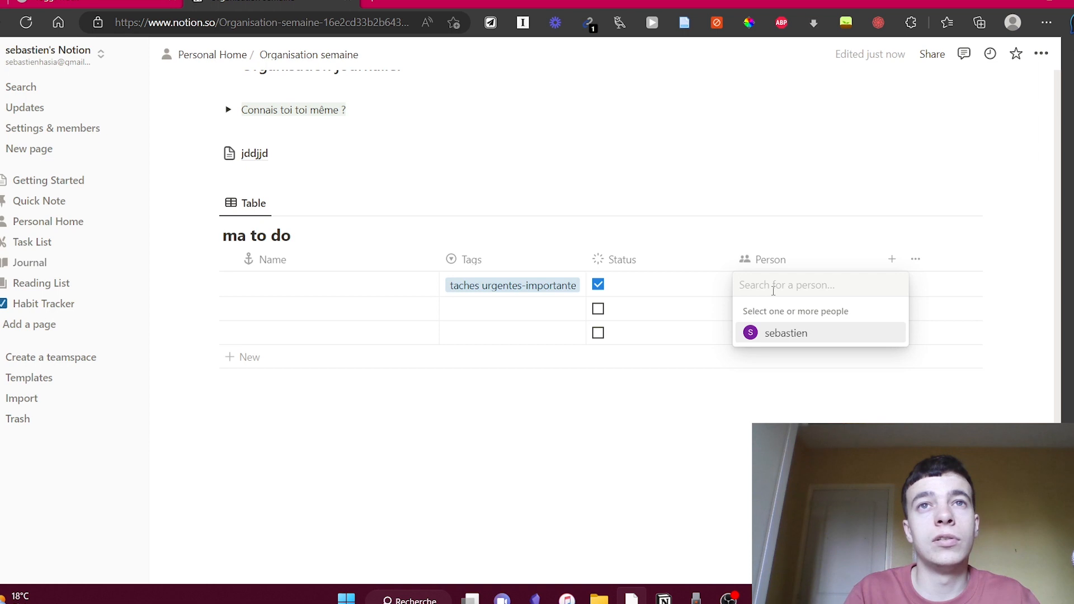
type("ne")
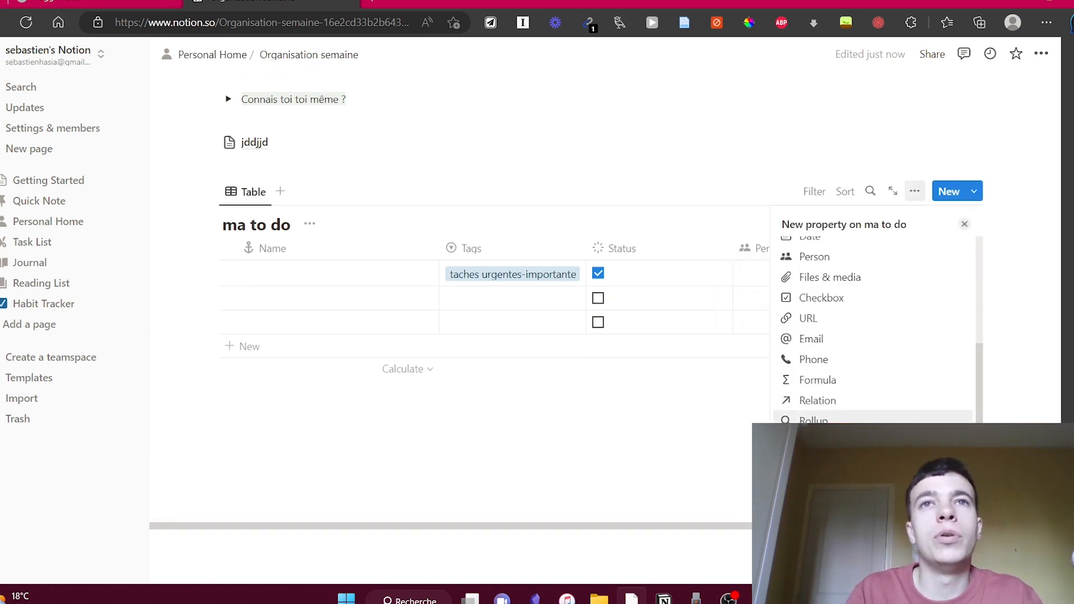
left_click(661, 441)
left_click(890, 263)
scroll(874, 392, "down", 3)
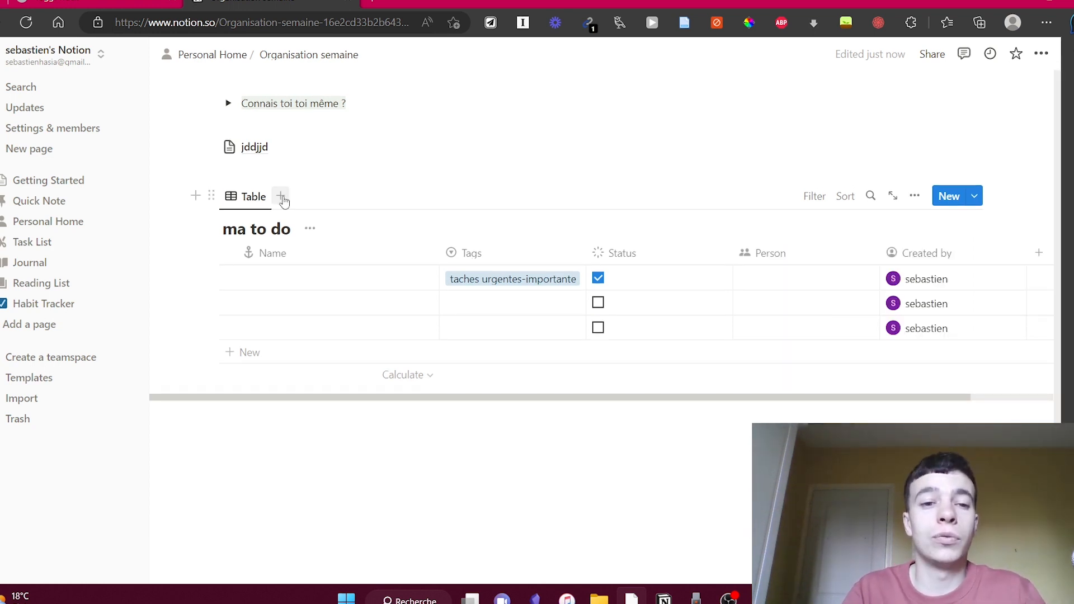
Add a Board view to the "ma to do" database
left_click(282, 196)
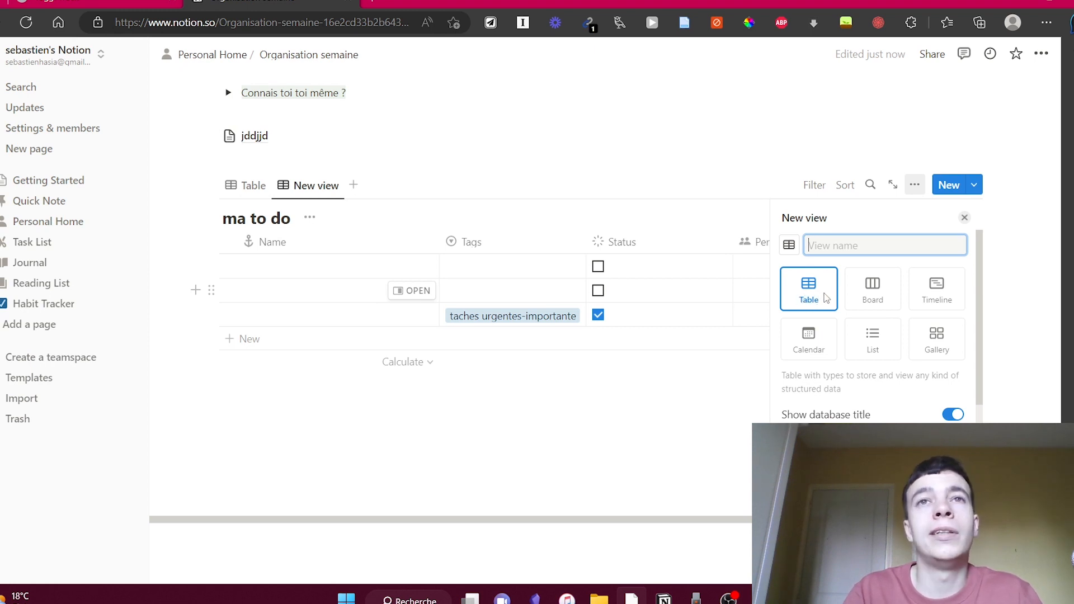
left_click(874, 302)
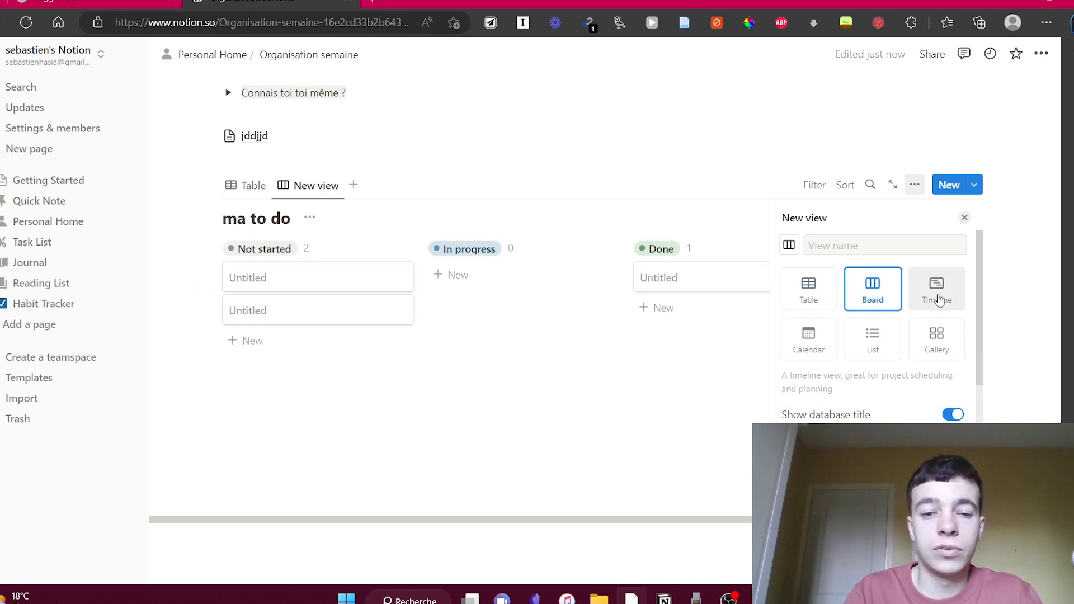
left_click(501, 415)
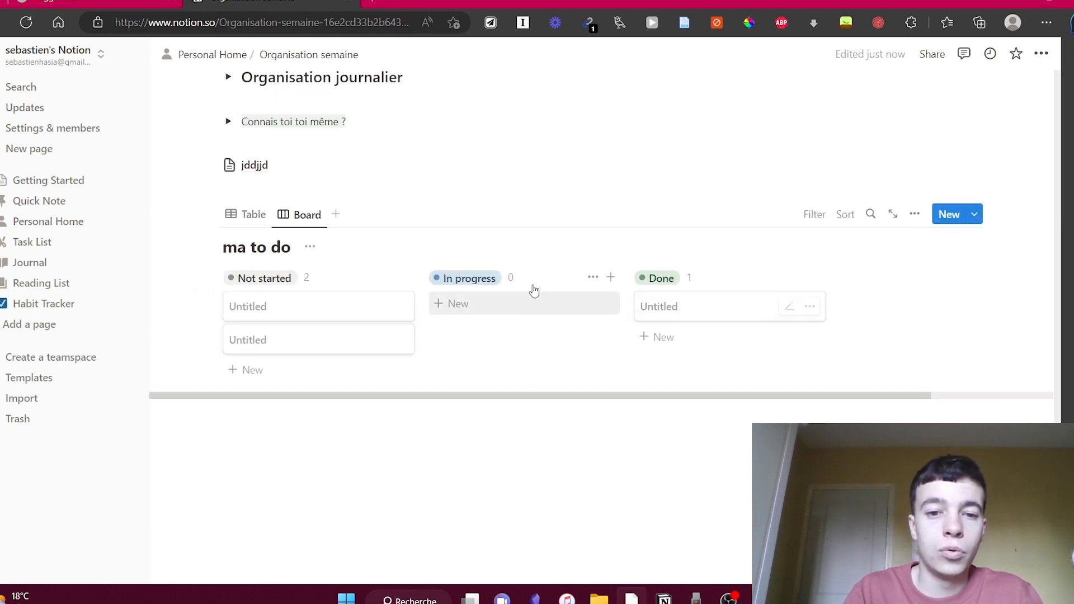
Name the first Not started card "filmer vidéo" and move it through In progress to Done on the board
left_click(480, 448)
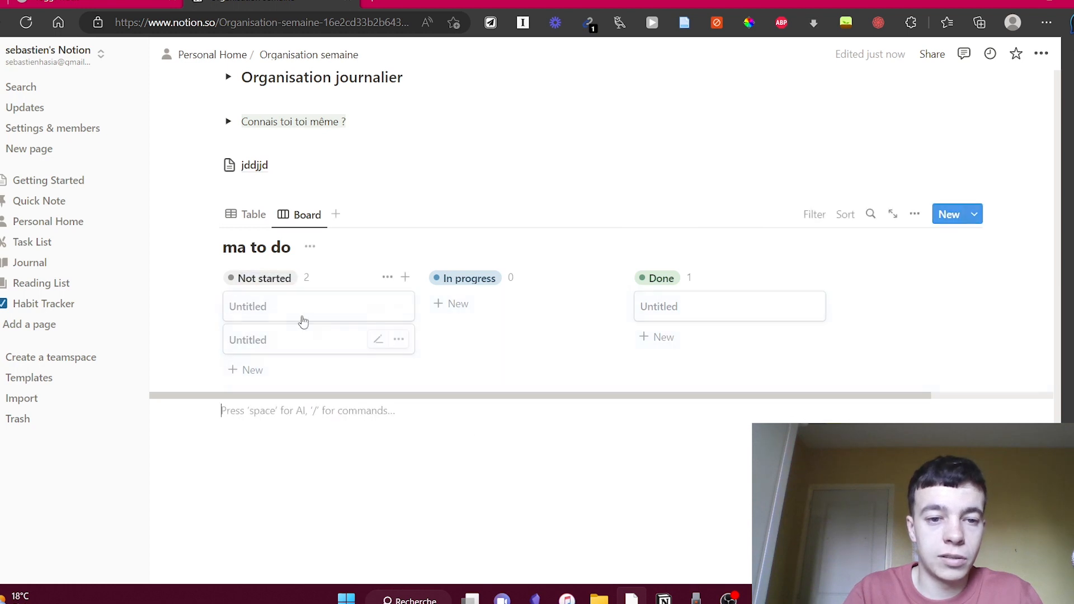
left_click(314, 318)
type("film")
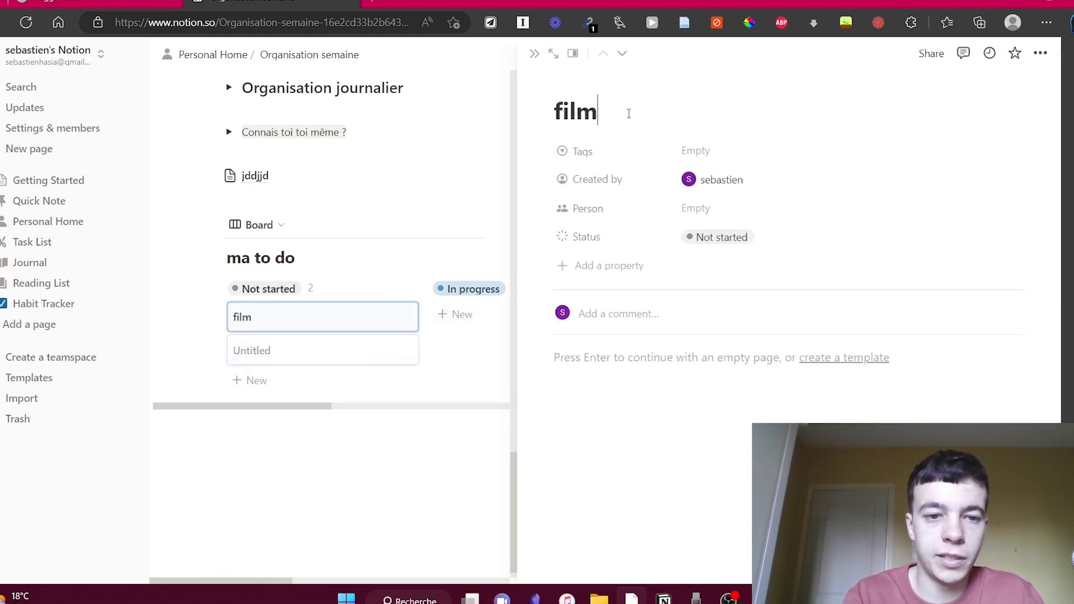
type("er vidéo")
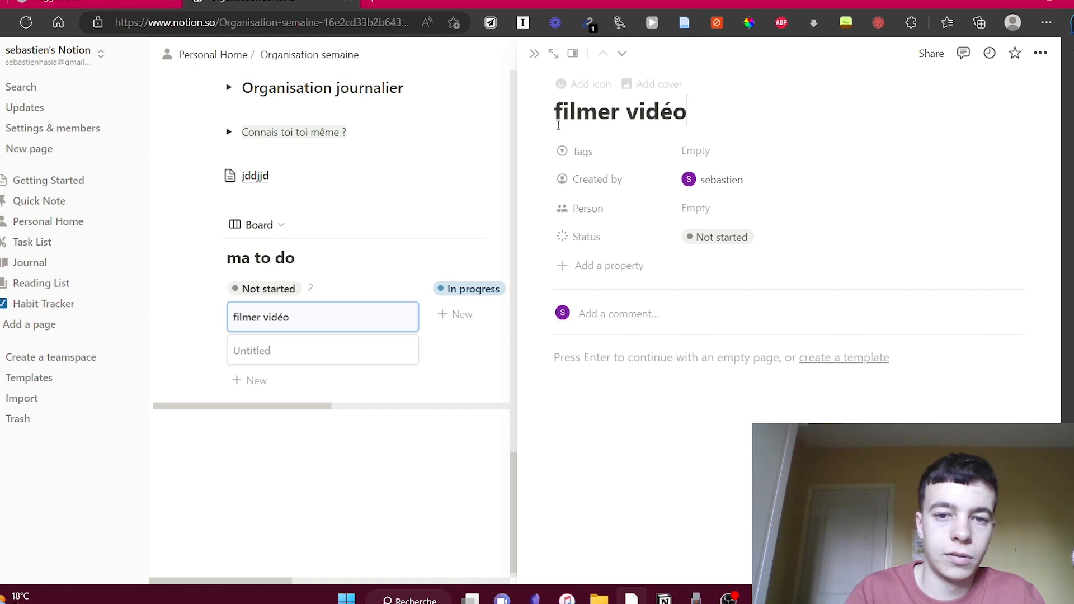
key("Escape")
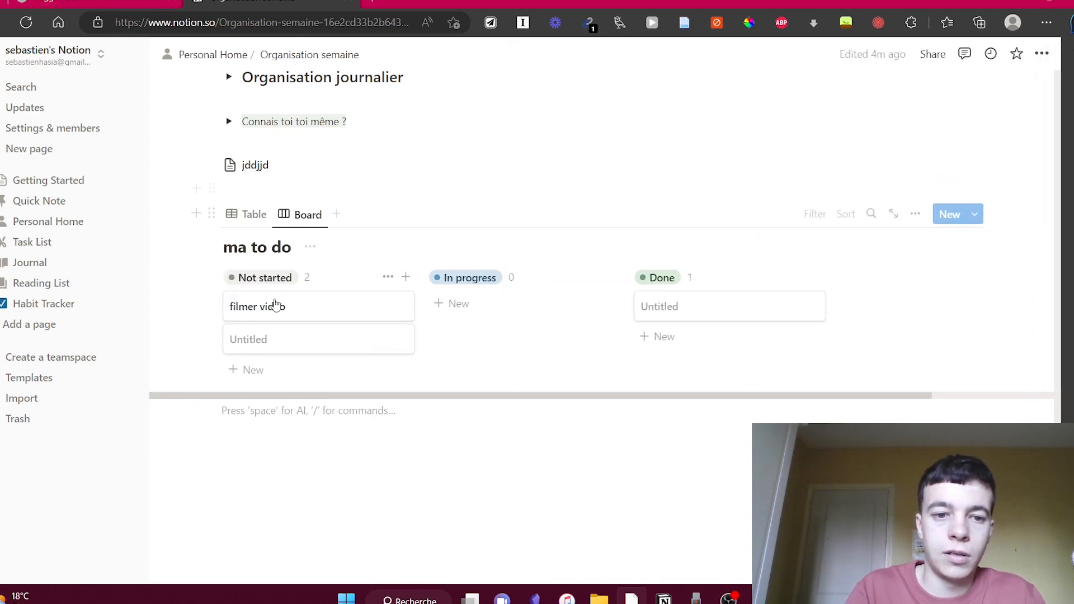
left_click_drag(285, 314, 504, 307)
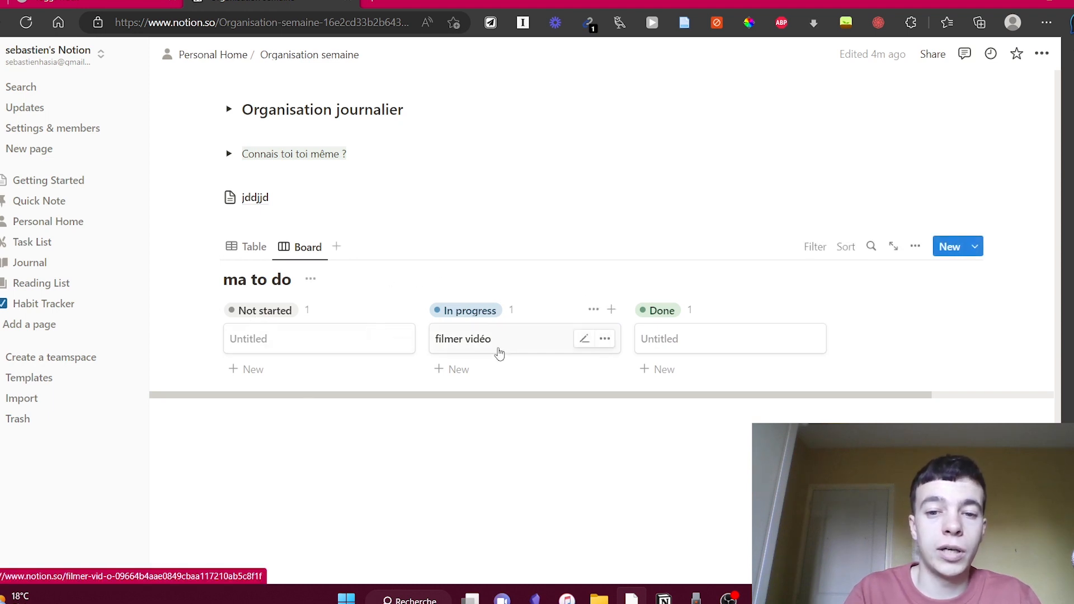
left_click_drag(473, 339, 702, 336)
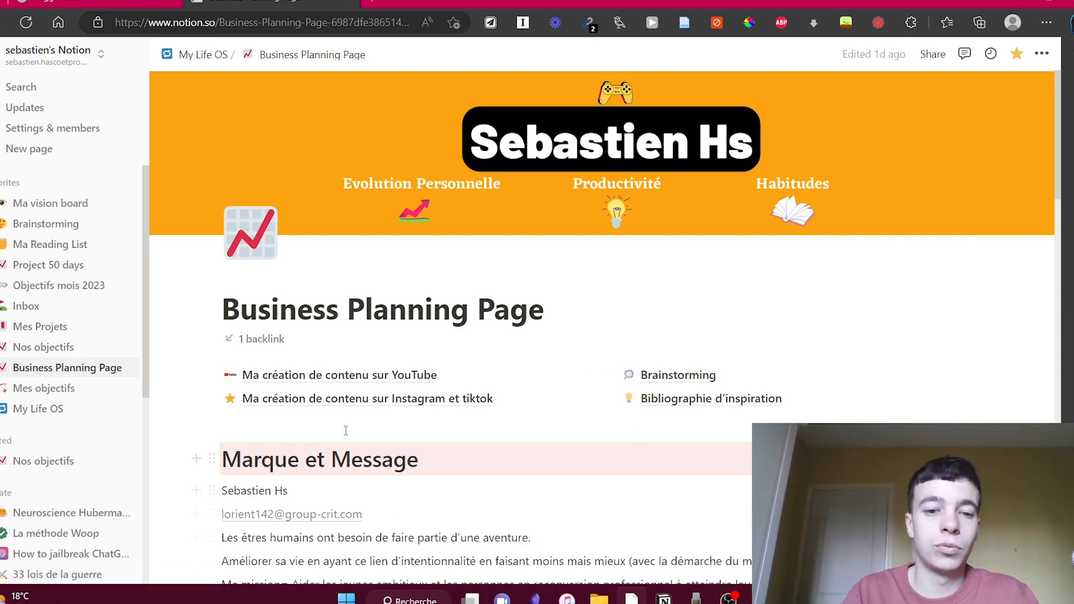
Open the "Ma création de contenu sur YouTube" page and show the Idée board of the video ideas database
left_click(364, 380)
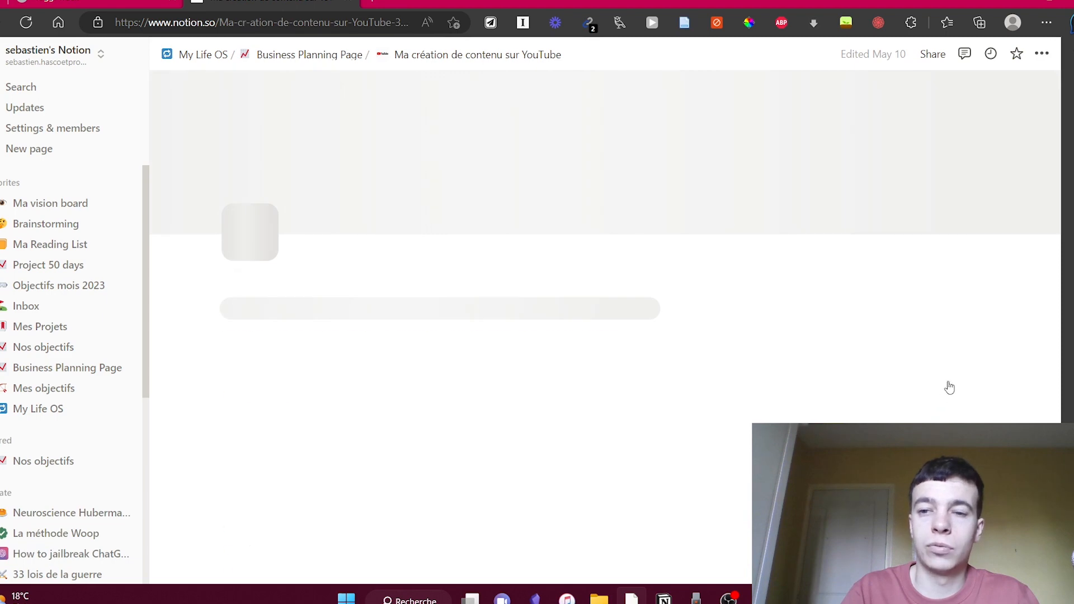
scroll(940, 381, "down", 10)
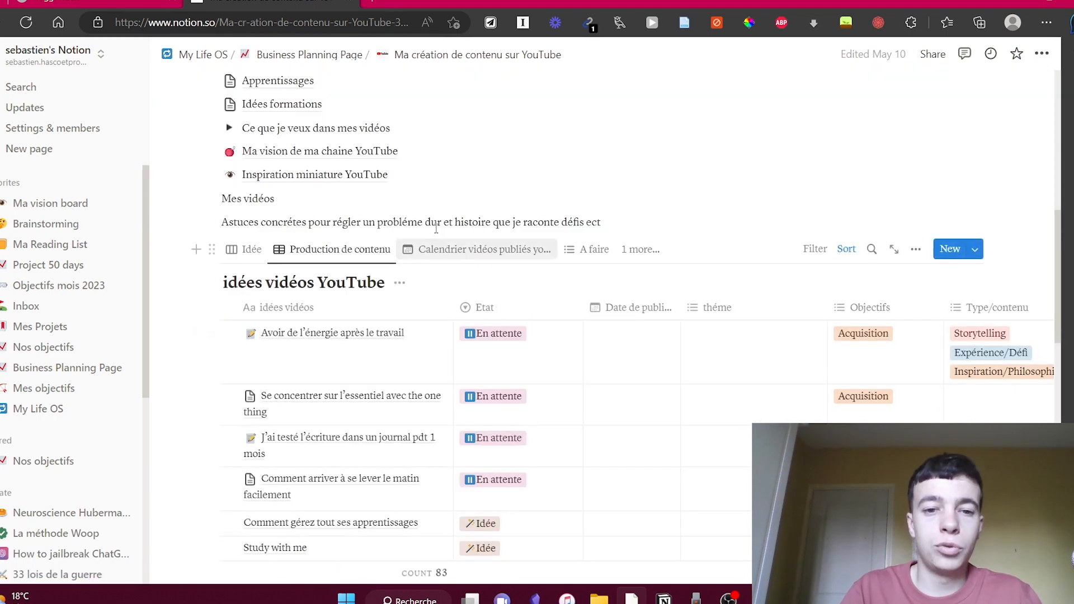
left_click(243, 253)
scroll(252, 247, "down", 2)
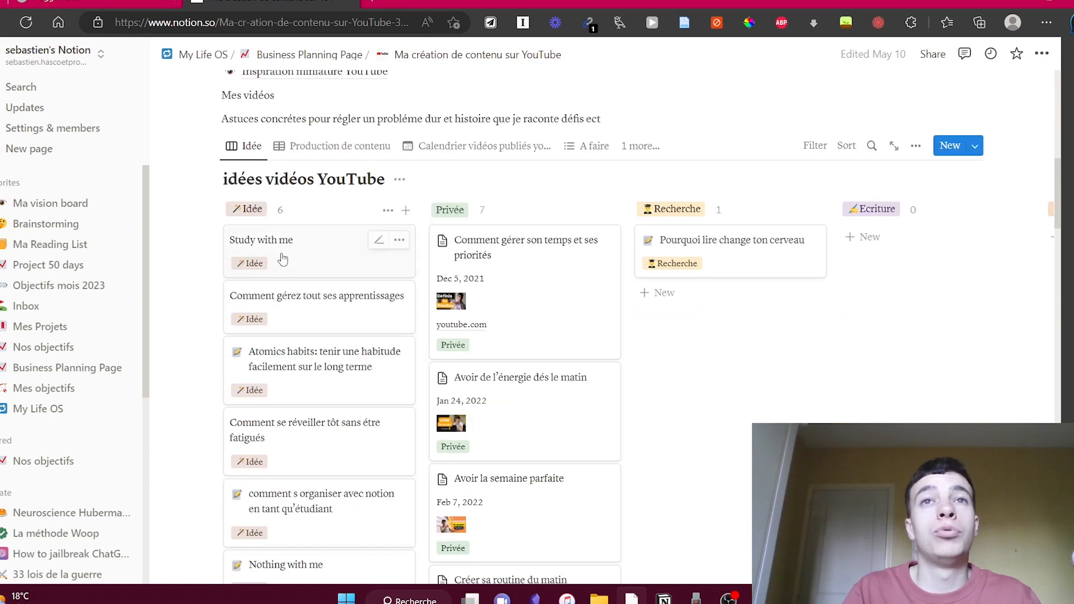
Move the "Comment gérez tout ses apprentissages" card to Recherche and return it to the Idée column
left_click_drag(285, 262, 261, 247)
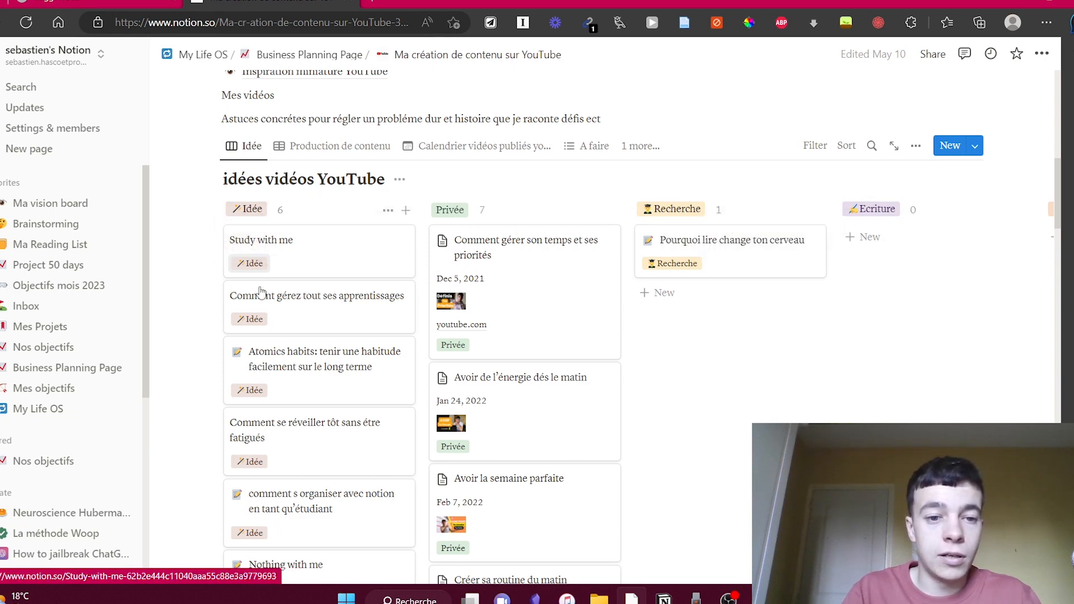
left_click_drag(285, 303, 269, 245)
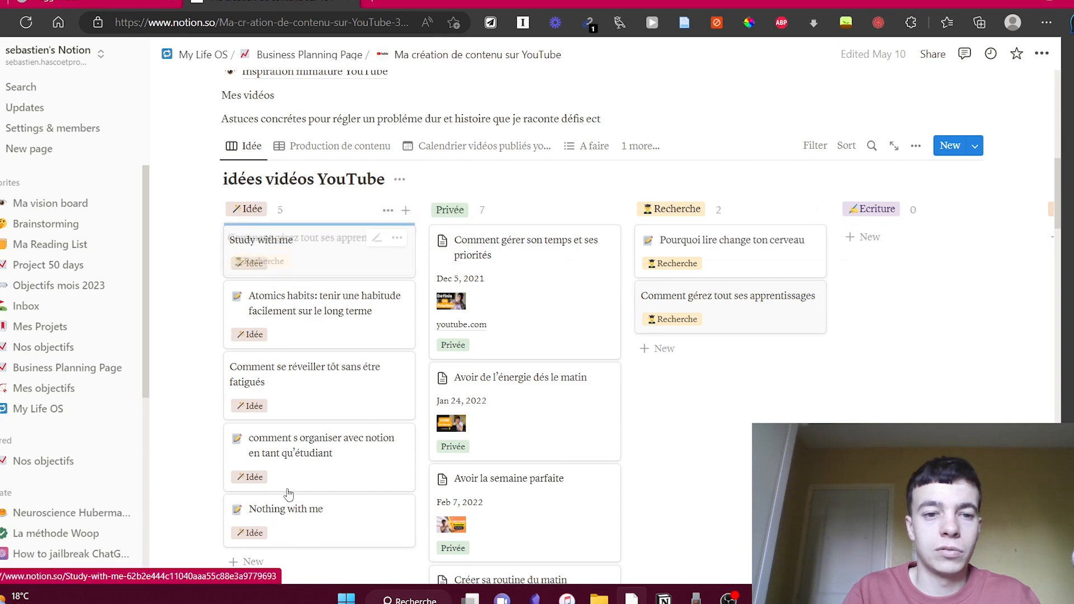
left_click_drag(289, 494, 288, 493)
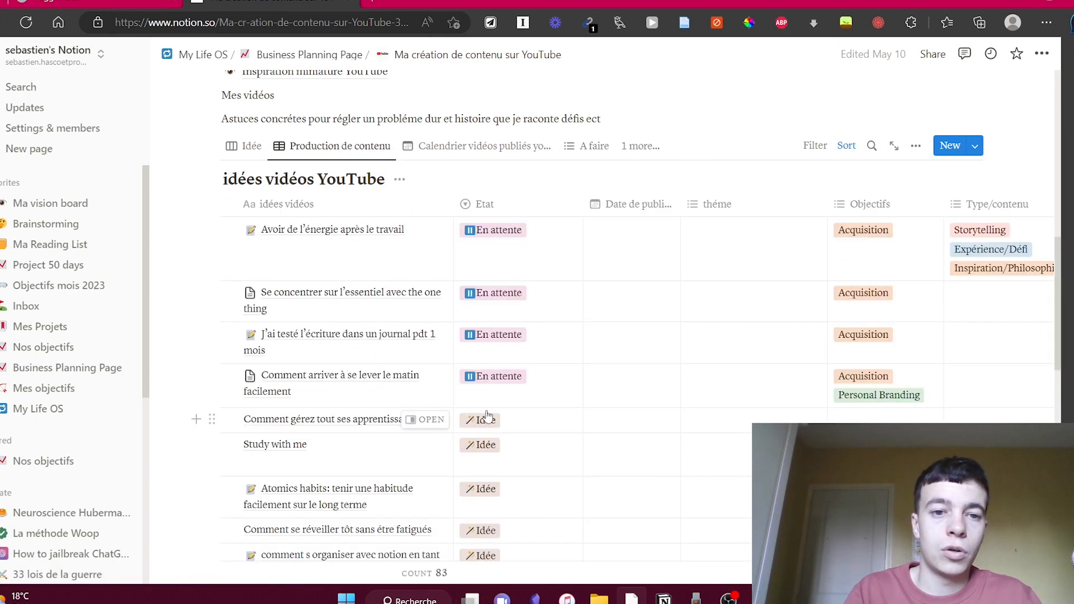
Examine the Production de contenu table of video ideas and its sort settings
scroll(491, 360, "down", 2)
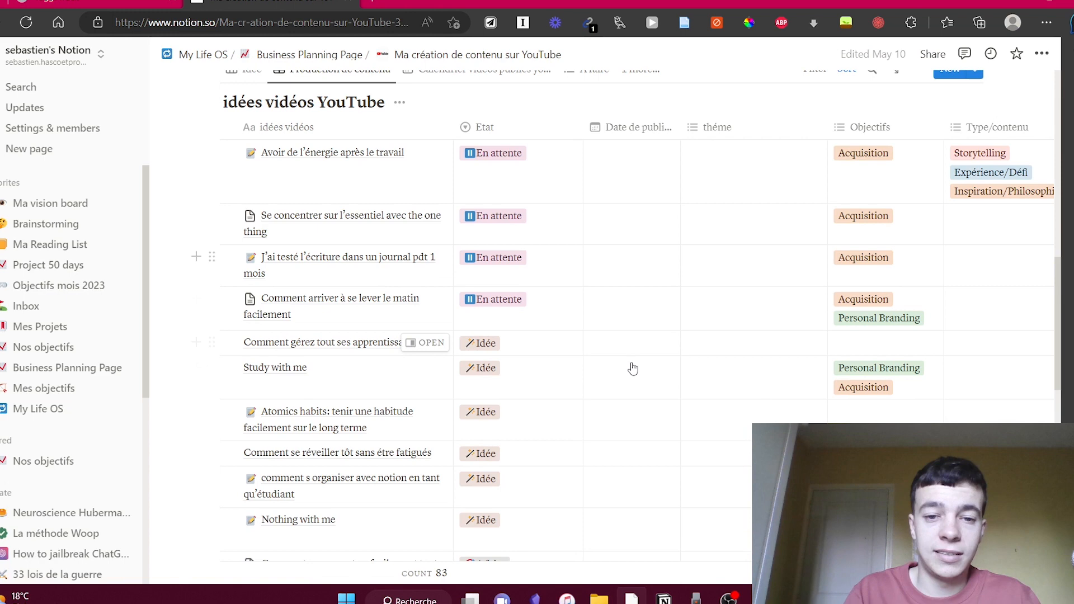
scroll(633, 368, "down", 4)
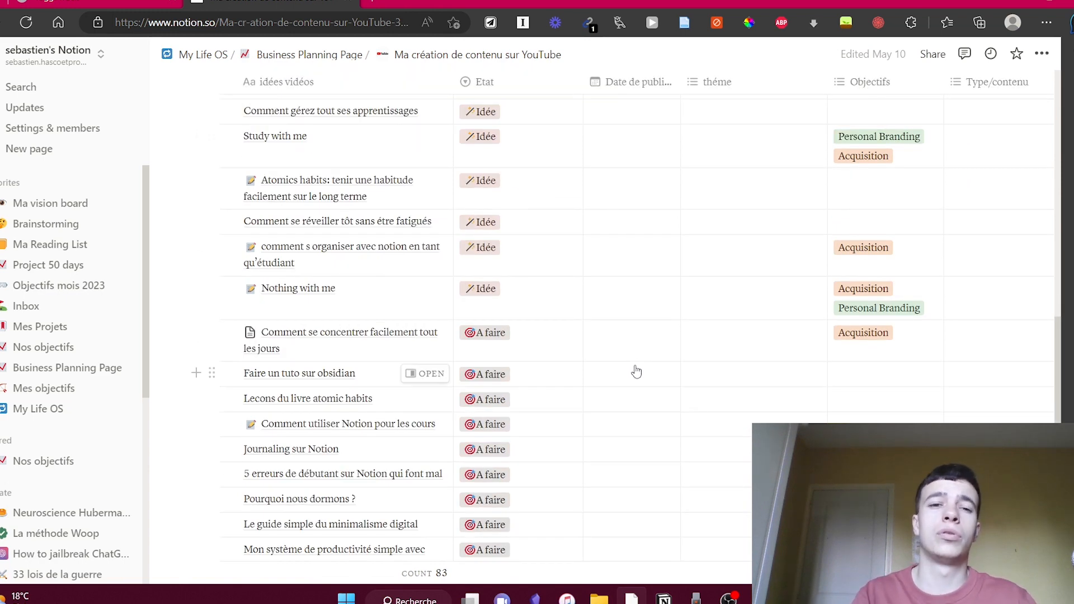
scroll(537, 391, "down", 5)
scroll(546, 414, "up", 10)
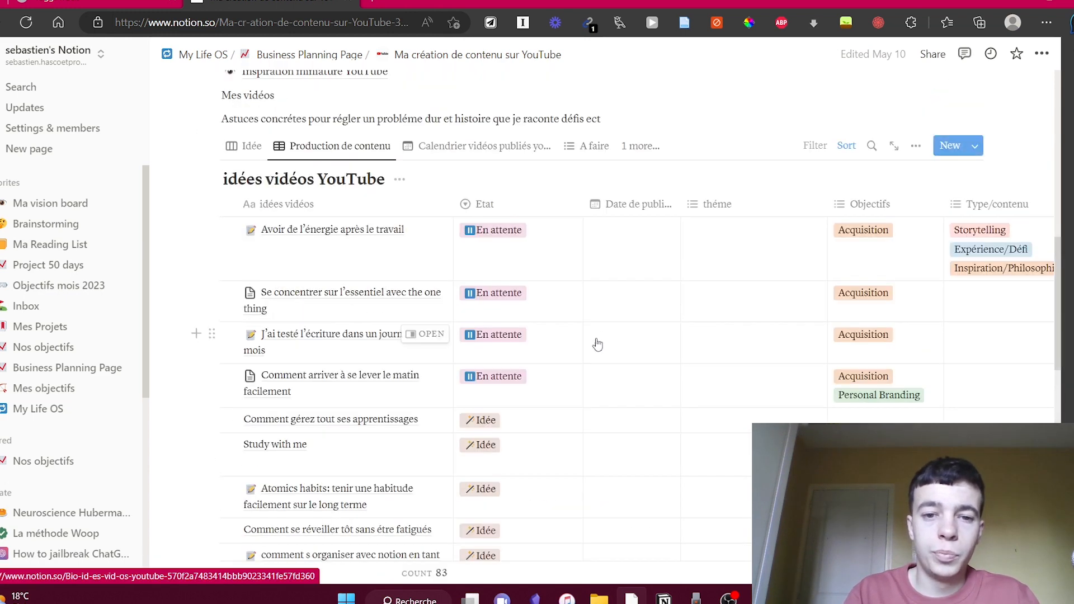
left_click(842, 146)
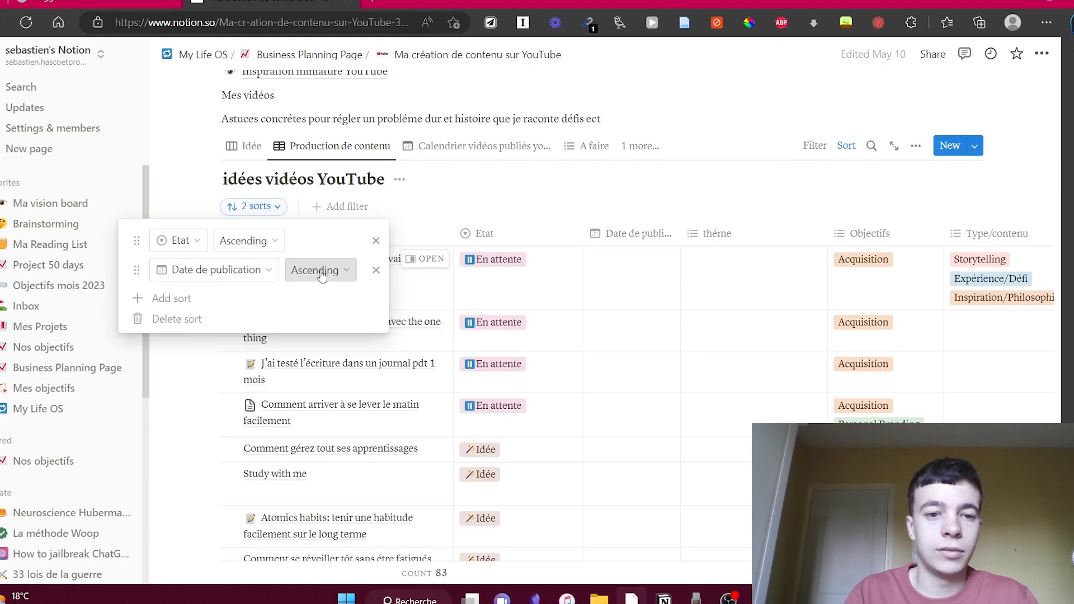
left_click(847, 145)
Filter the Production de contenu table to entries whose Etat is Idée
left_click(815, 145)
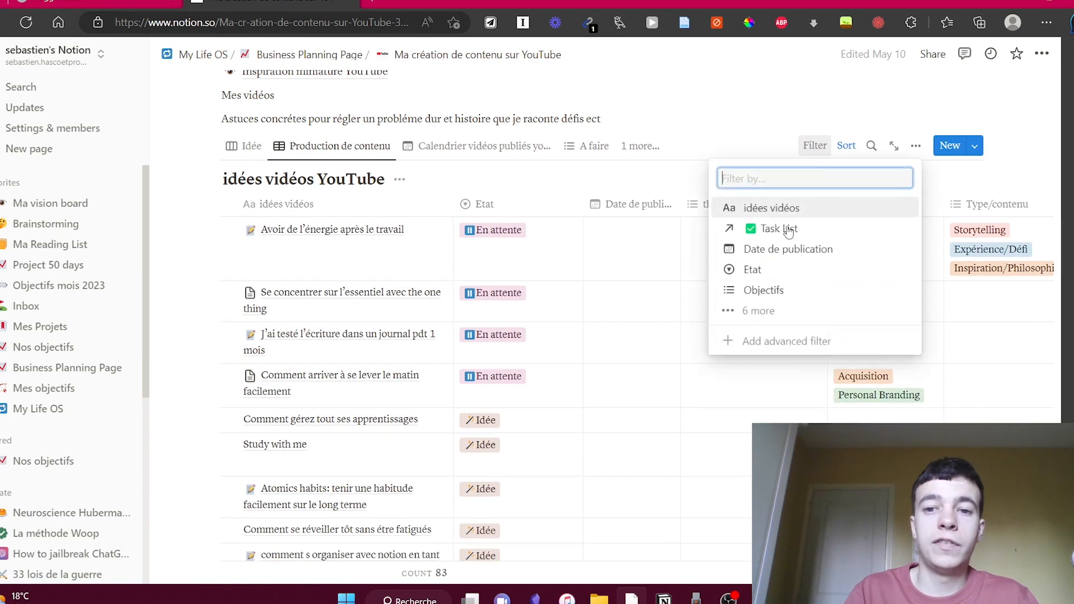
left_click(773, 270)
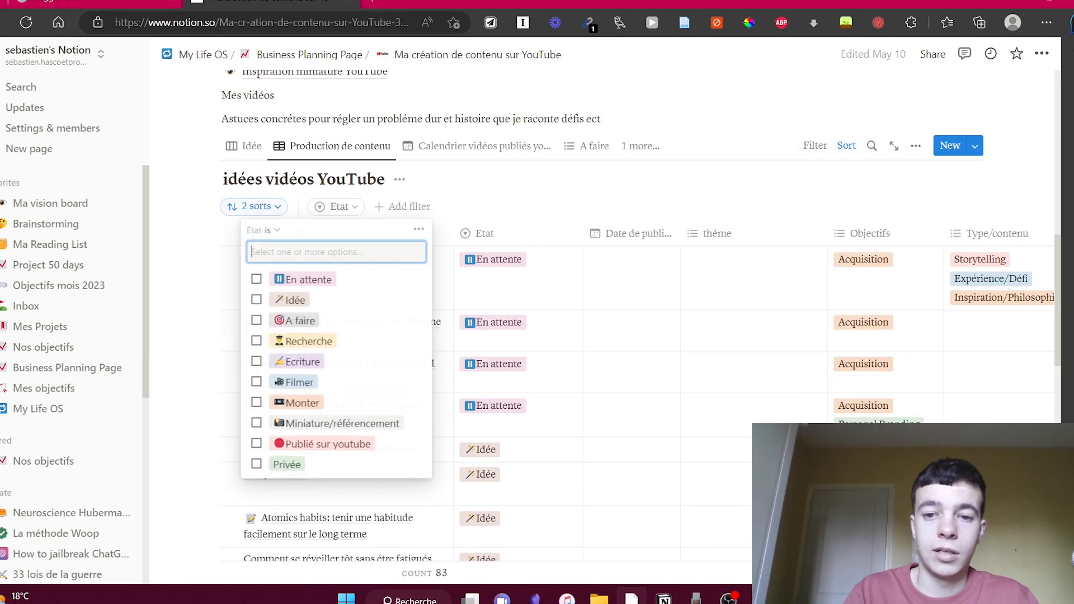
left_click(272, 301)
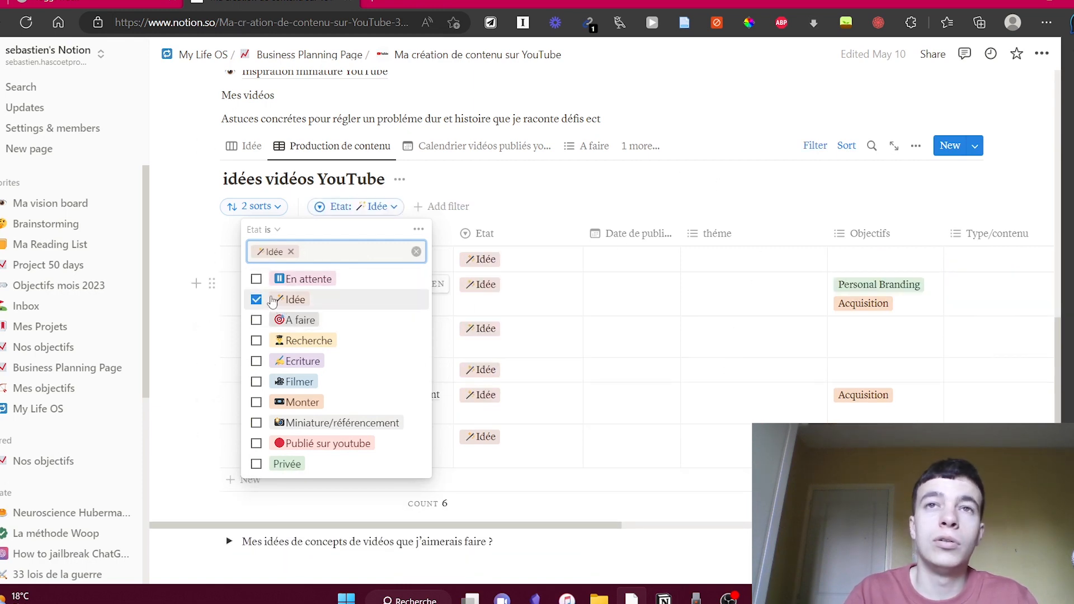
Show the calendar view of published videos and look over May 2023
left_click(484, 146)
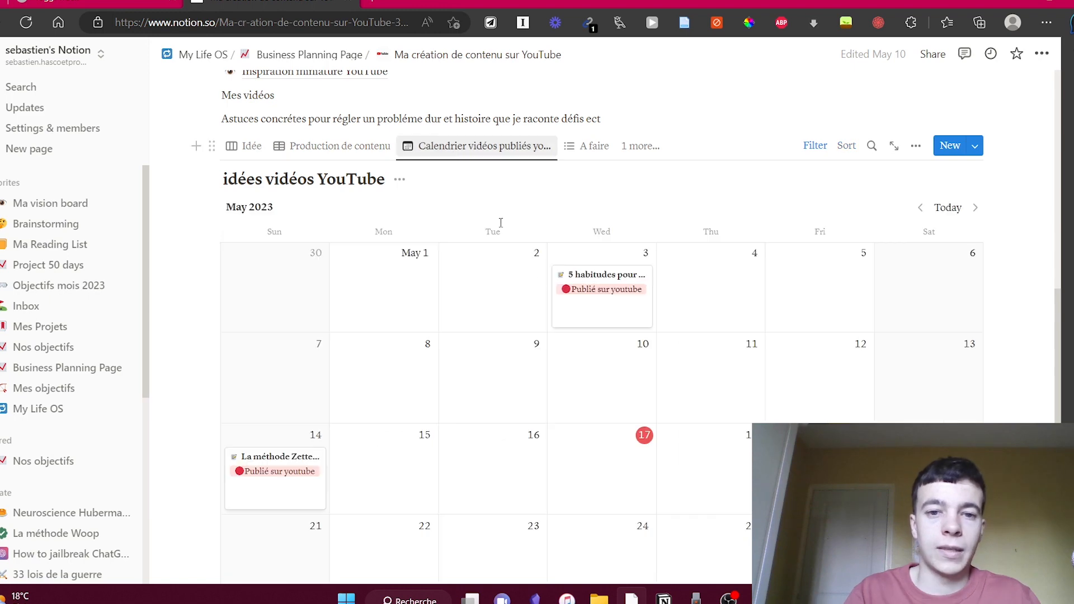
scroll(708, 413, "down", 1)
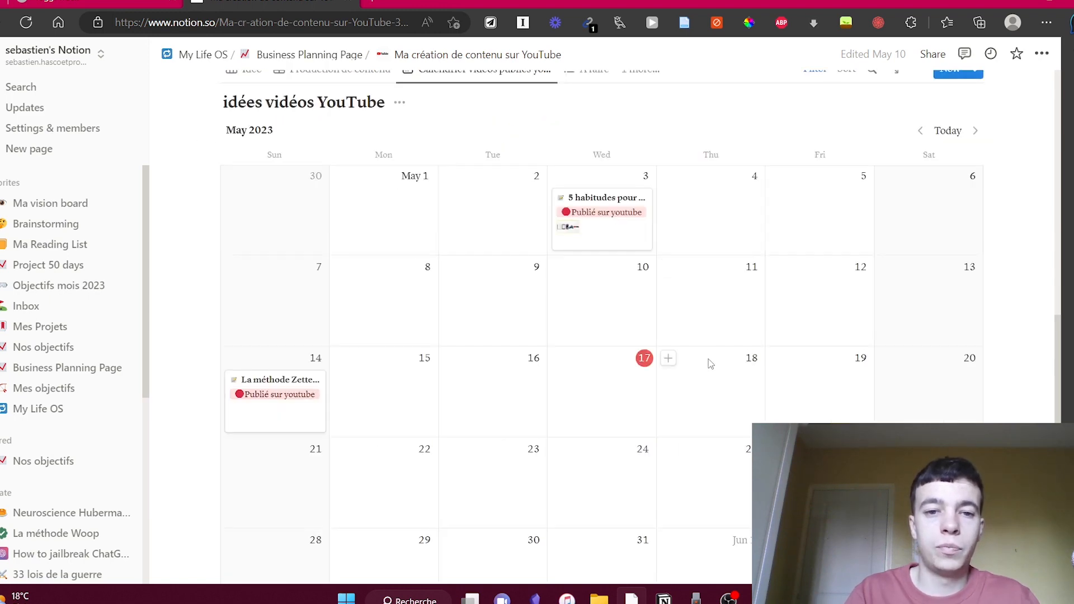
scroll(708, 363, "down", 1)
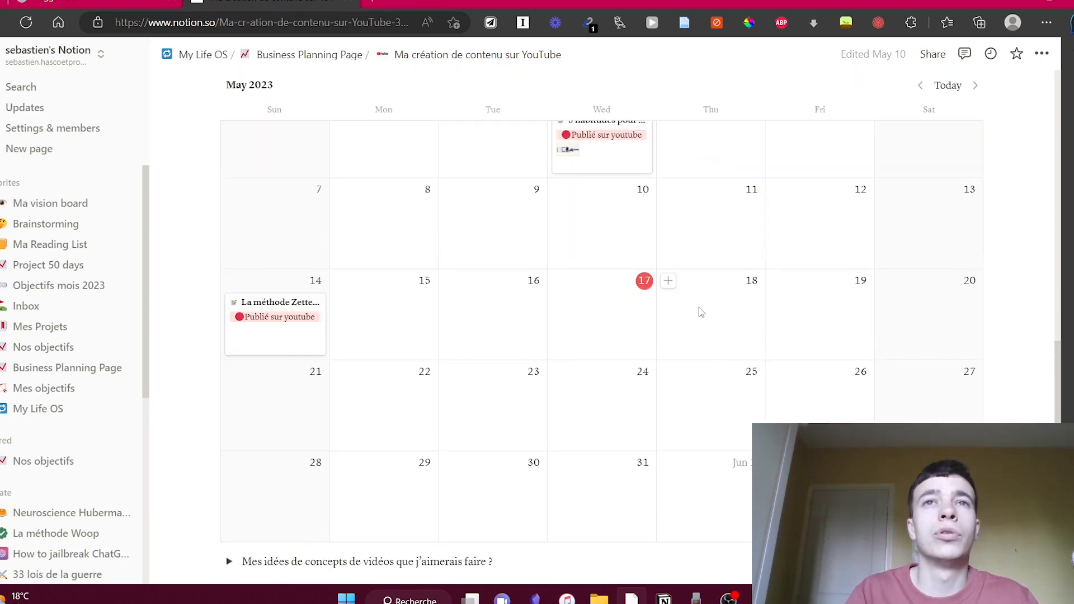
scroll(778, 333, "up", 1)
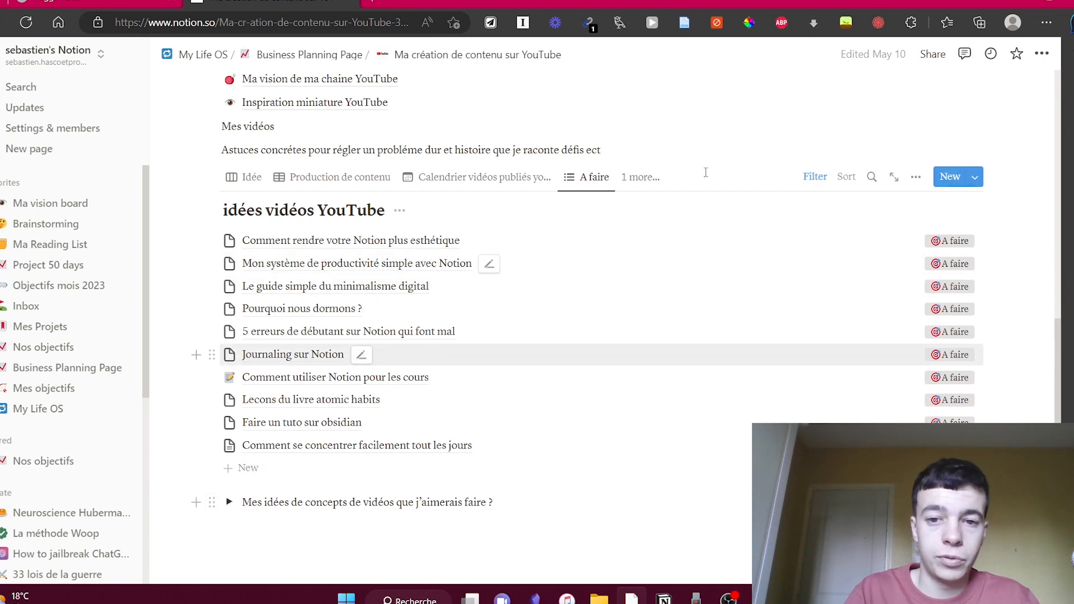
Show the "Gros projet vidéo" gallery view of the video ideas database and look over its cards
left_click(641, 177)
left_click(610, 319)
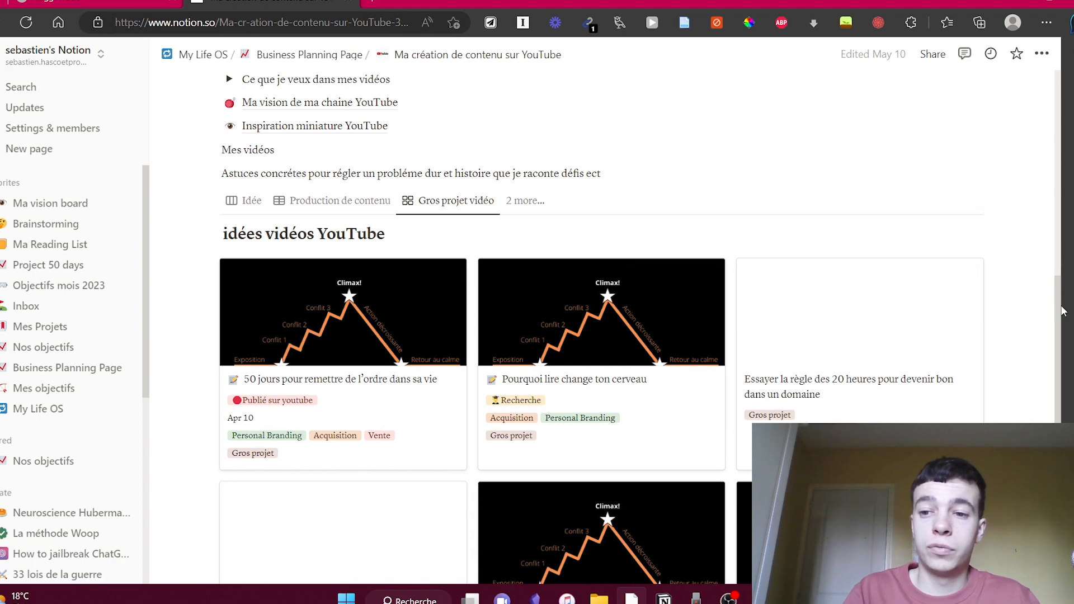
left_click_drag(205, 351, 1011, 483)
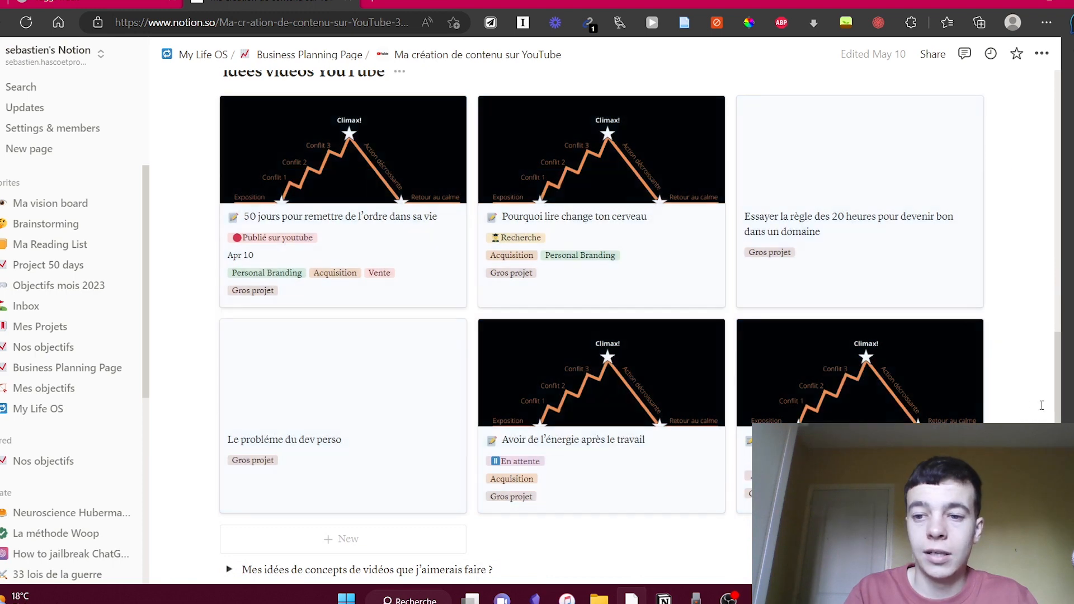
Open the "Le probléme du dev perso" entry as a full page and apply the Script vidéos template
scroll(1058, 395, "up", 1)
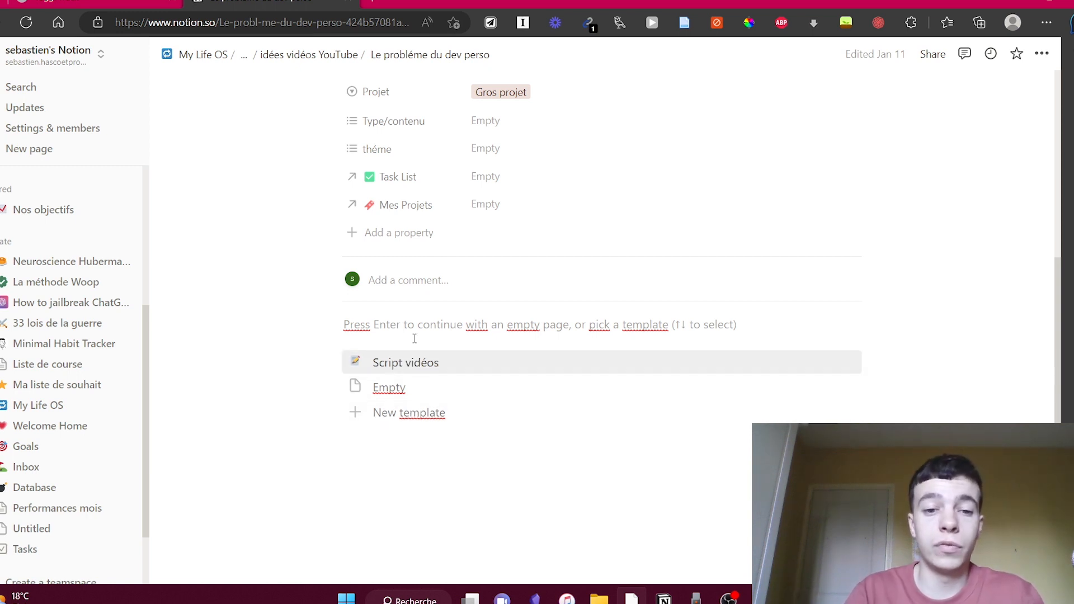
left_click(420, 362)
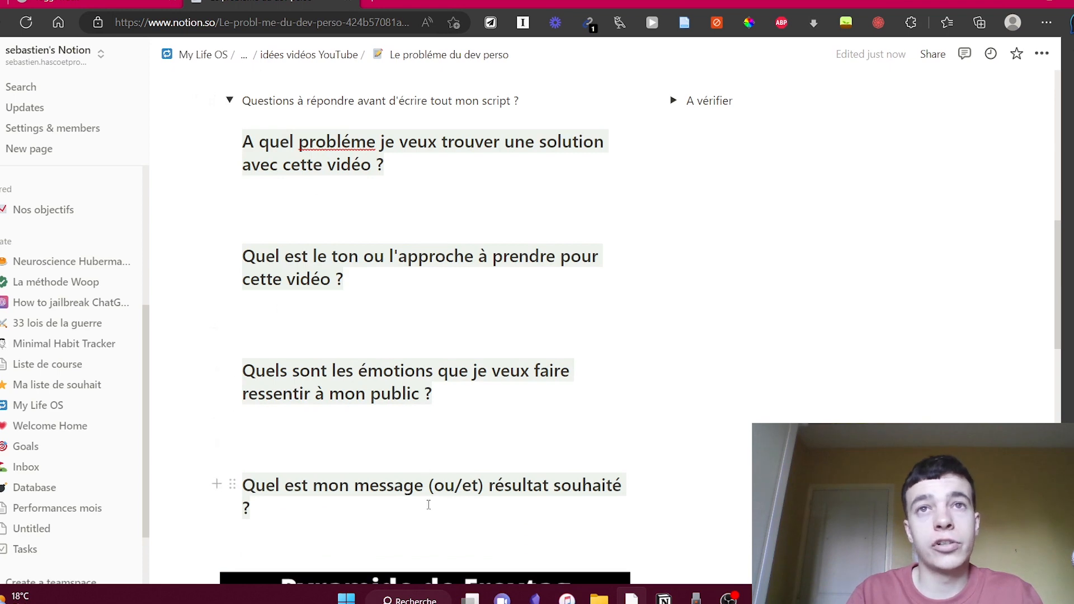
Collapse the toggle of questions to answer before scripting and expand the "A vérifier" checklist
scroll(443, 457, "up", 3)
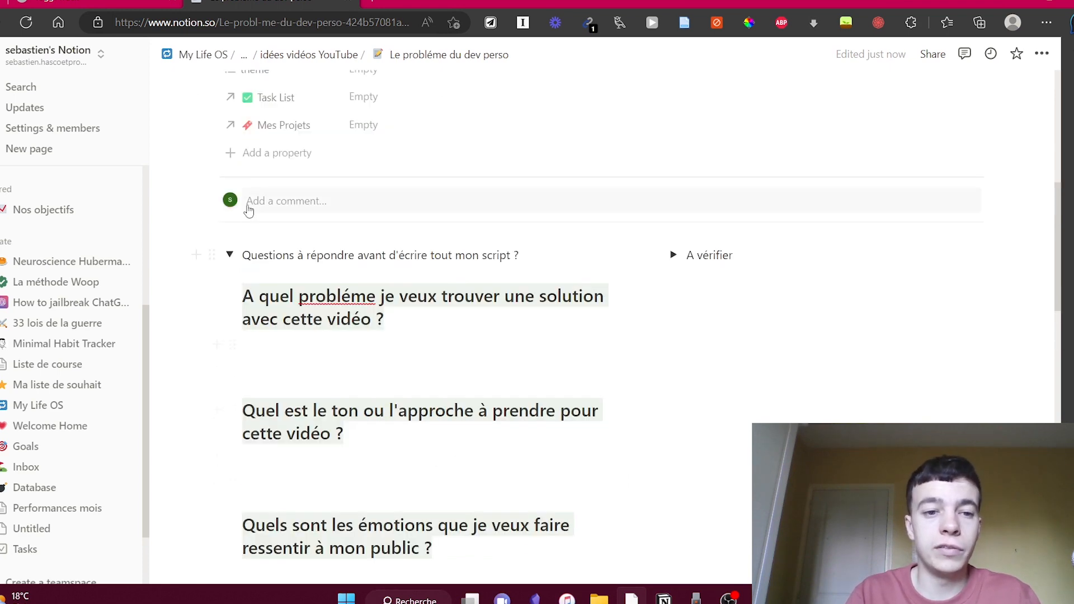
left_click(229, 255)
left_click(673, 255)
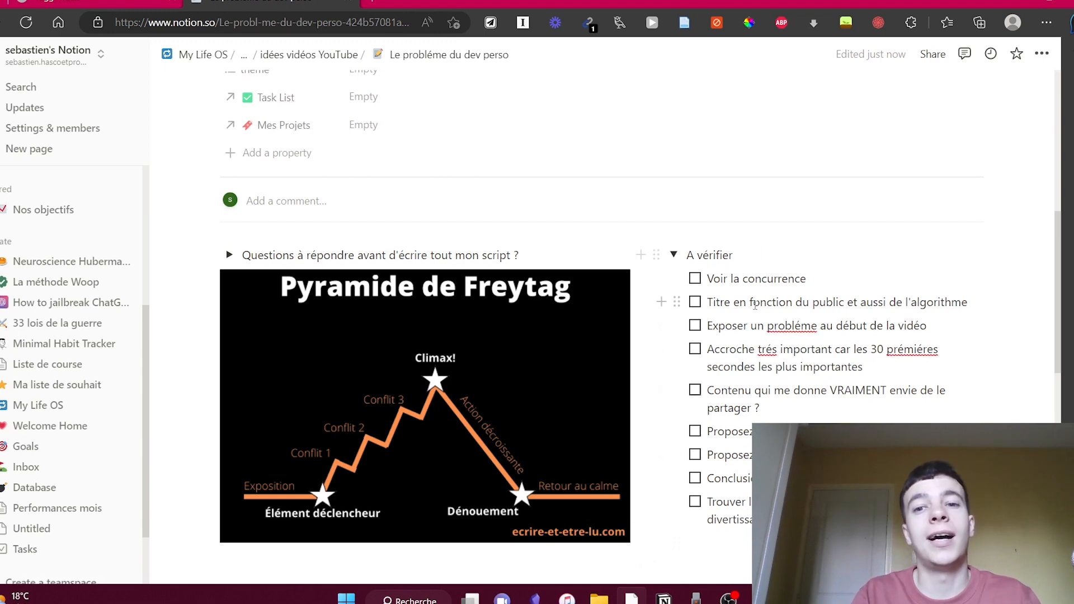
Look through the script template's Accroche and conclusion sections and expand the Montage checklist
scroll(688, 227, "down", 8)
left_click(228, 169)
left_click(229, 169)
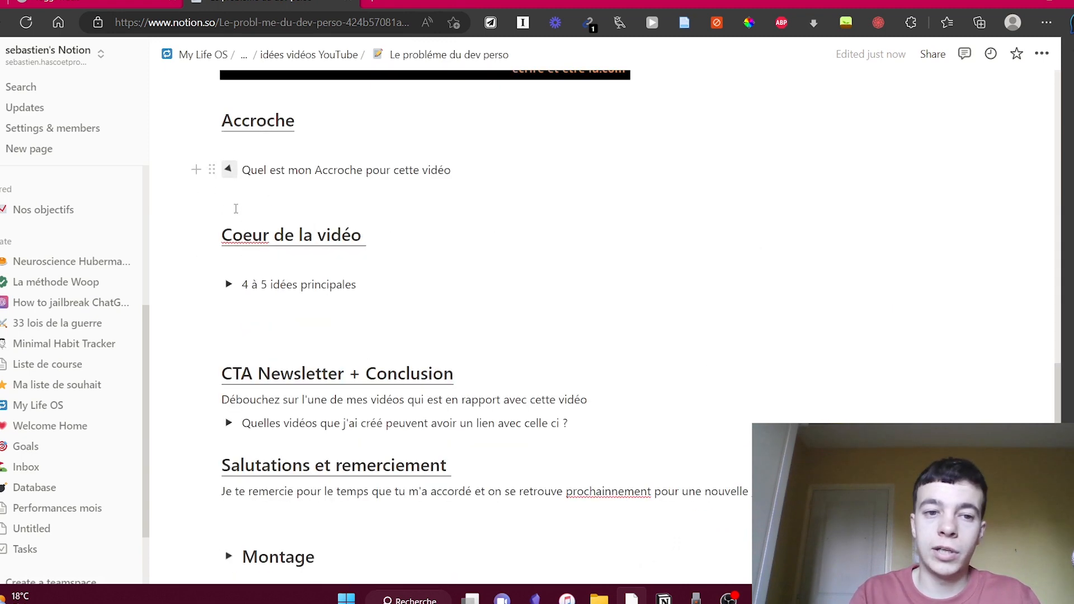
scroll(463, 344, "down", 3)
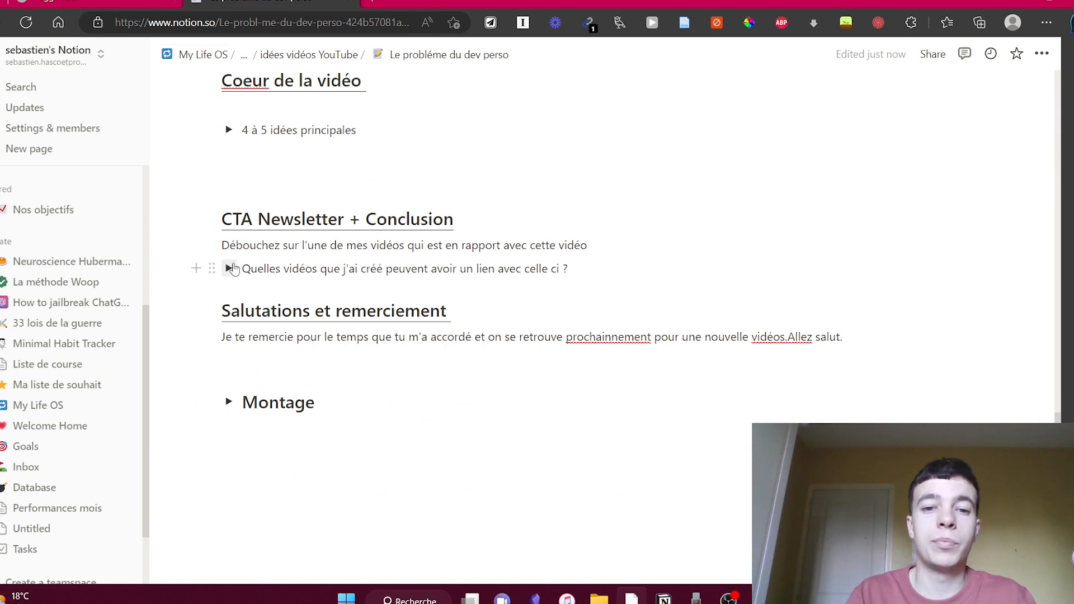
left_click(228, 402)
scroll(369, 459, "down", 4)
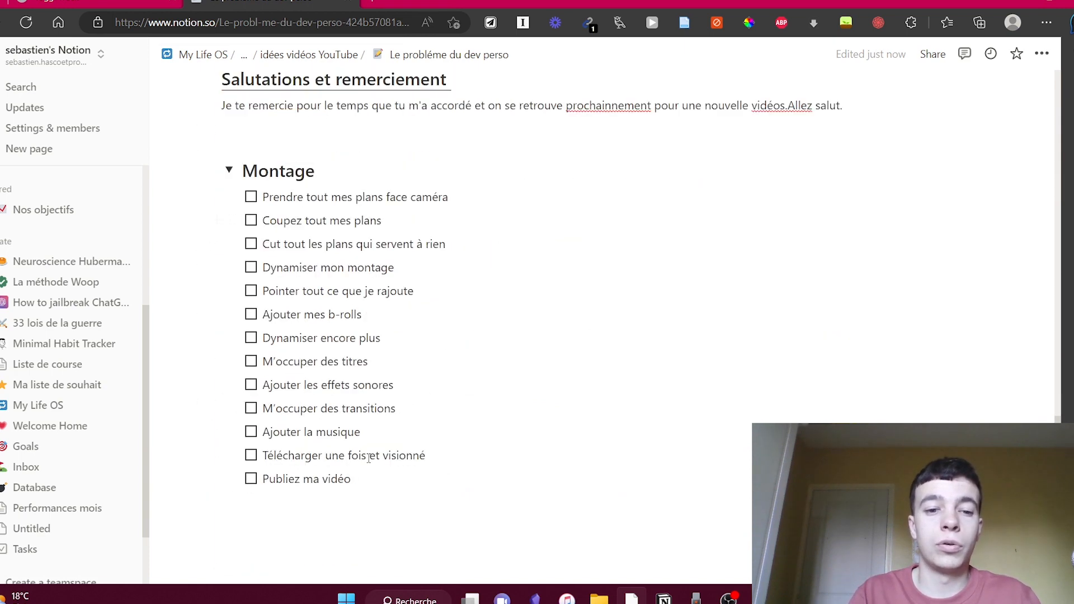
left_click_drag(353, 460, 341, 288)
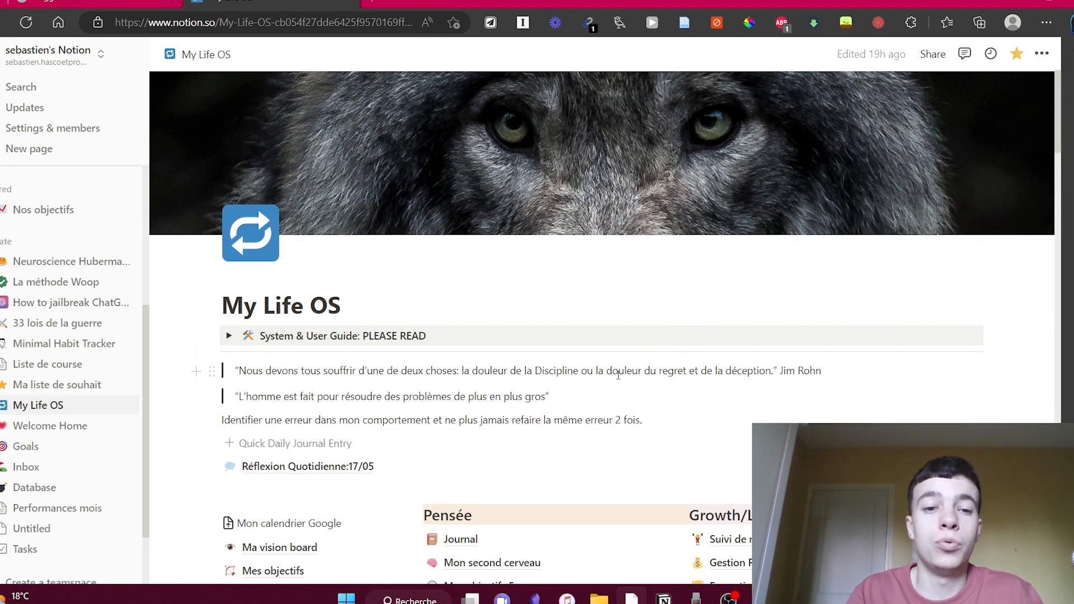
Open the My Life OS page and look over its page links and daily reflection entry
scroll(619, 375, "down", 1)
scroll(601, 374, "down", 2)
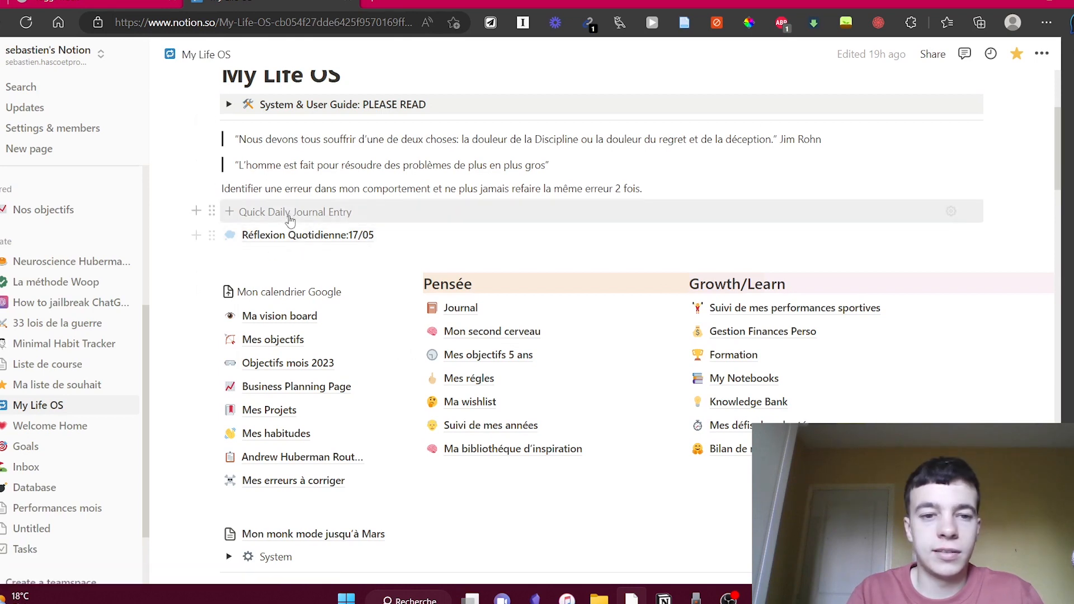
left_click_drag(273, 254, 332, 238)
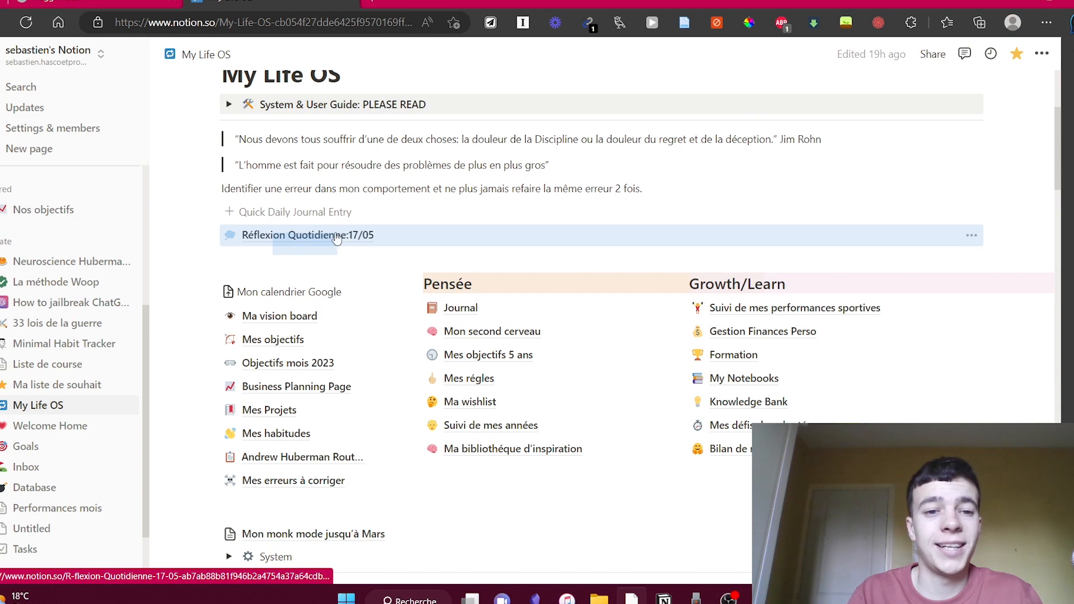
Open the settings of the Quick Daily Journal Entry template button and the Réflexion Quotidienne page stored in it
left_click_drag(328, 260, 336, 267)
left_click(951, 211)
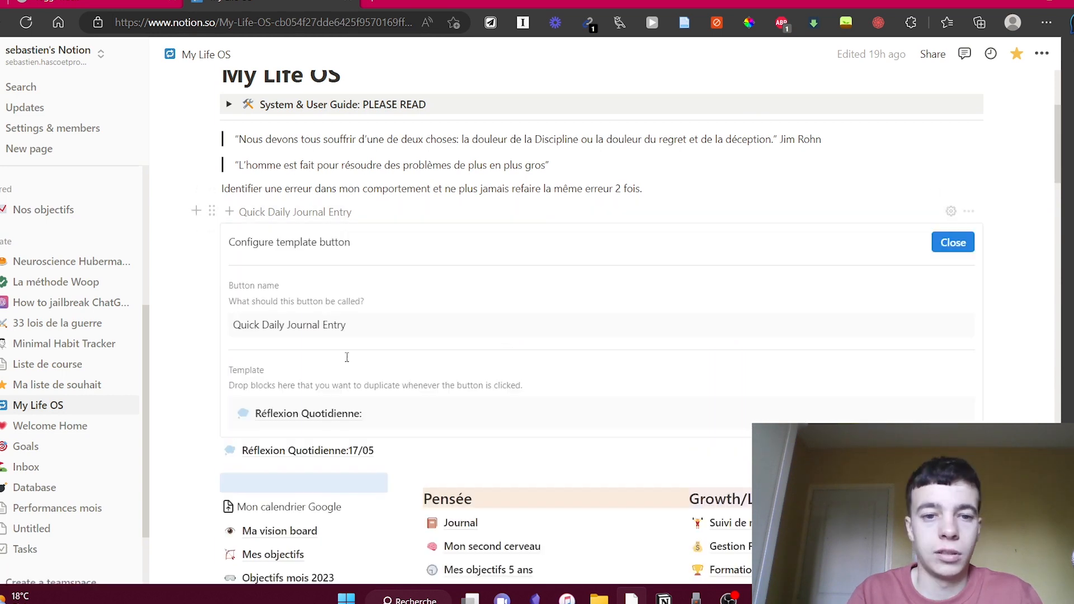
left_click(330, 416)
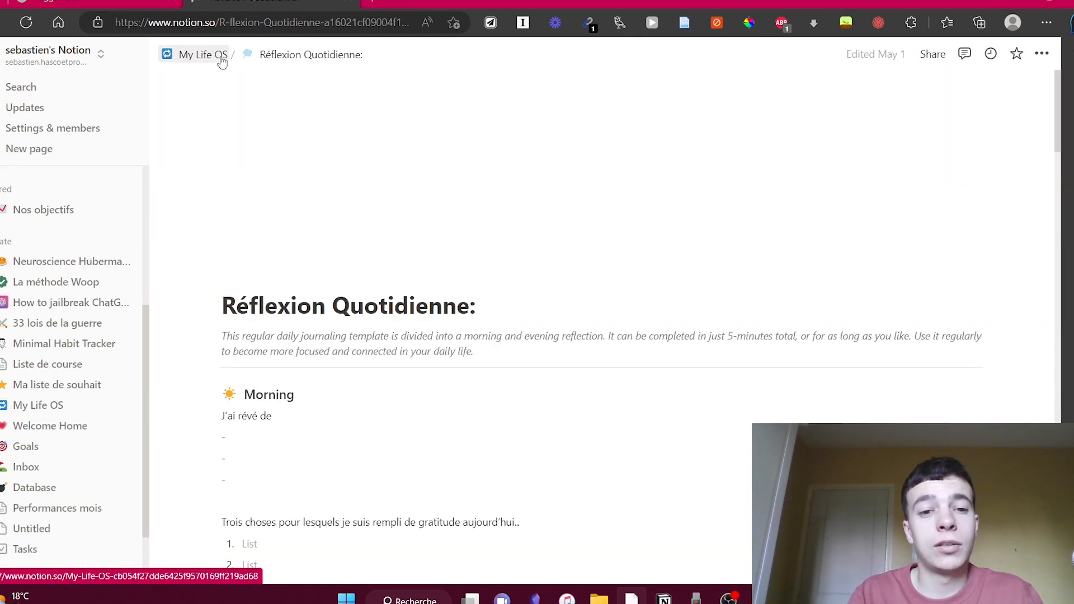
Look through the Morning questions and checklists of the Réflexion Quotidienne template
scroll(384, 444, "down", 3)
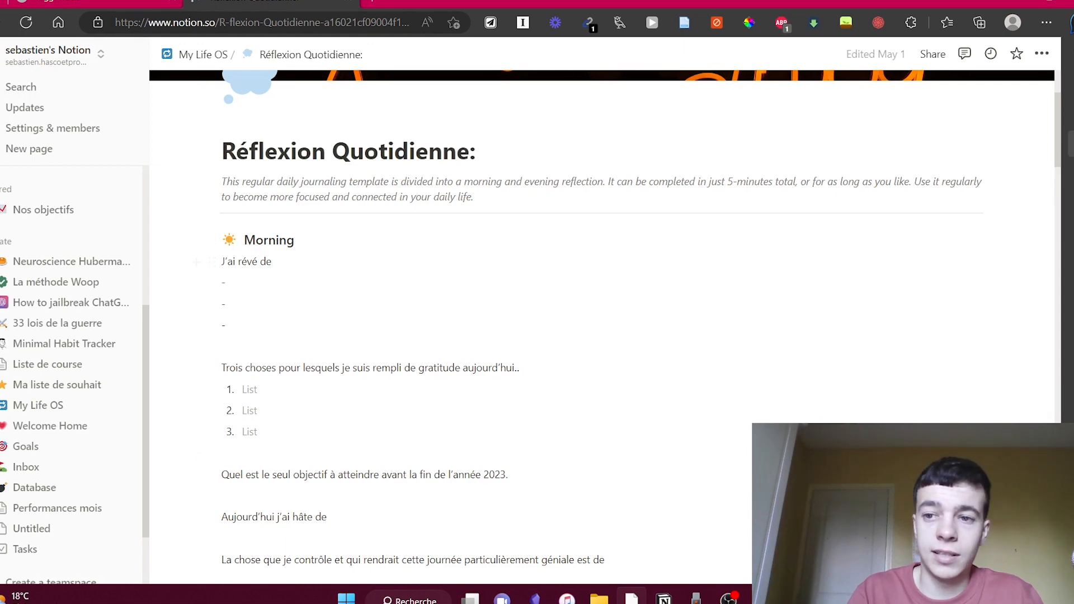
scroll(1062, 112, "down", 1)
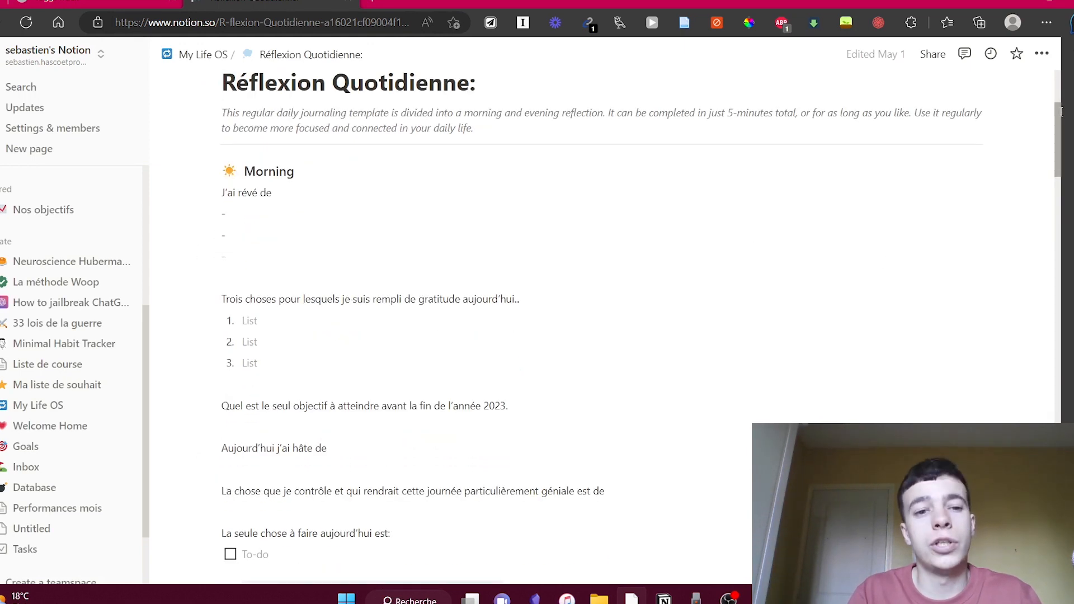
scroll(1062, 112, "down", 3)
scroll(399, 241, "down", 1)
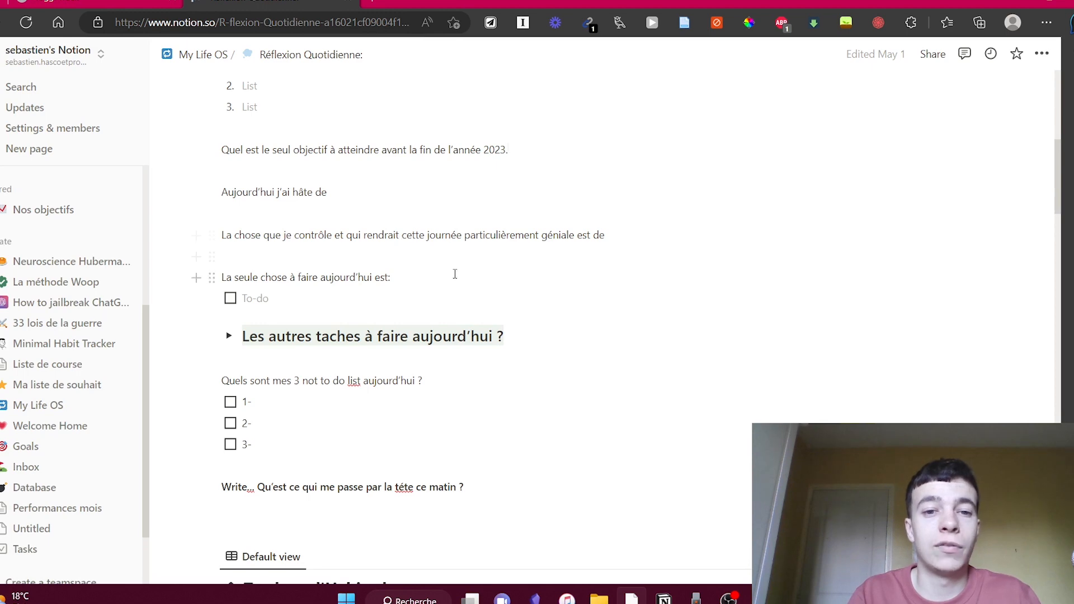
scroll(450, 248, "down", 1)
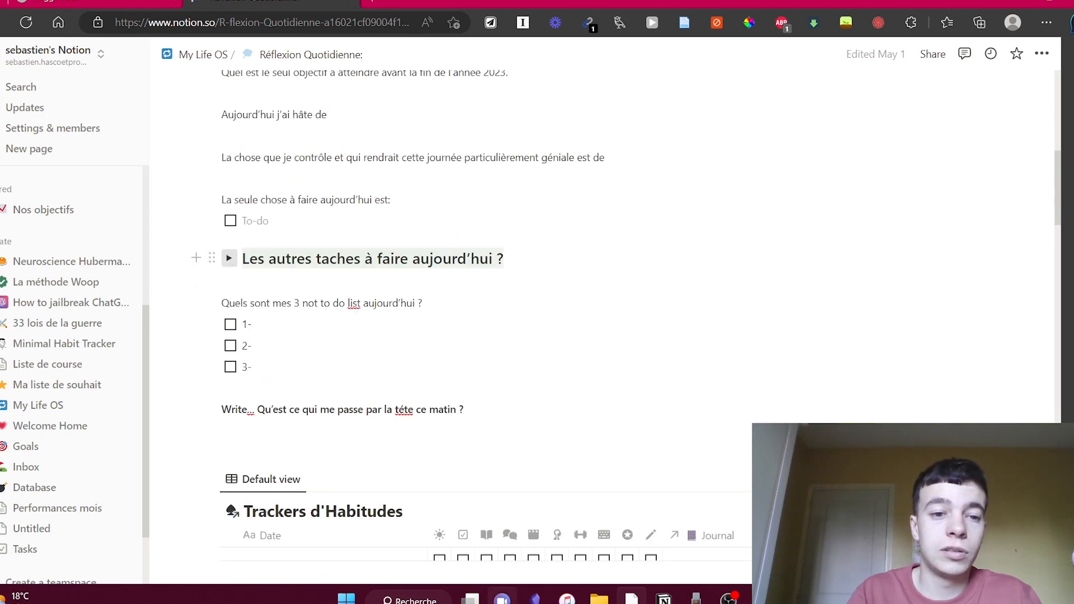
Expand the "Les autres taches à faire aujourd'hui ?" toggle and look through the template's Night section and closing questions
left_click(229, 259)
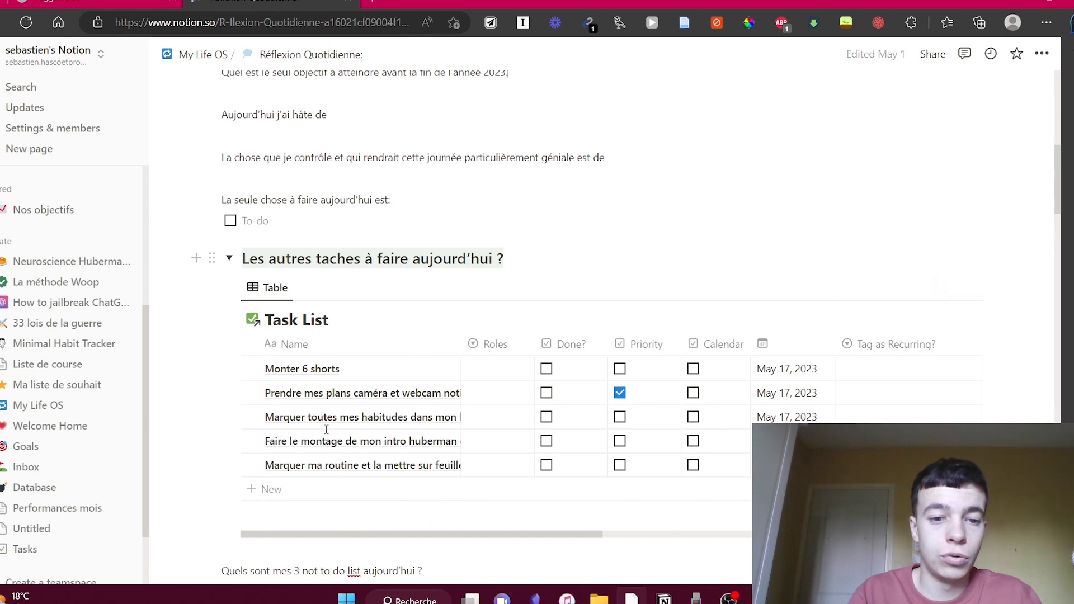
scroll(257, 408, "down", 5)
left_click_drag(954, 506, 307, 334)
left_click_drag(1057, 330, 1057, 338)
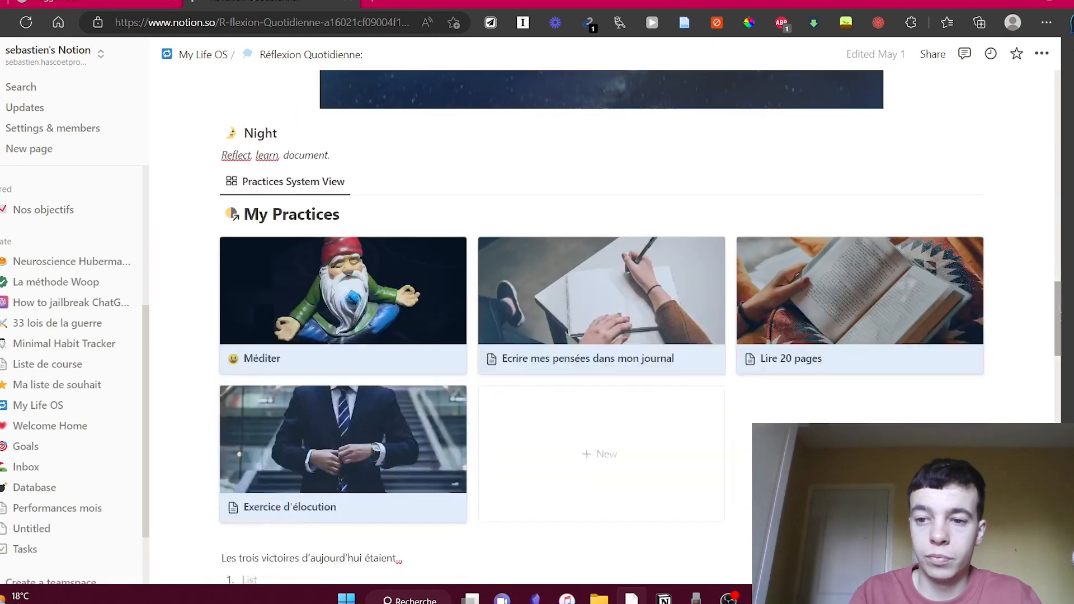
triple_click(274, 249)
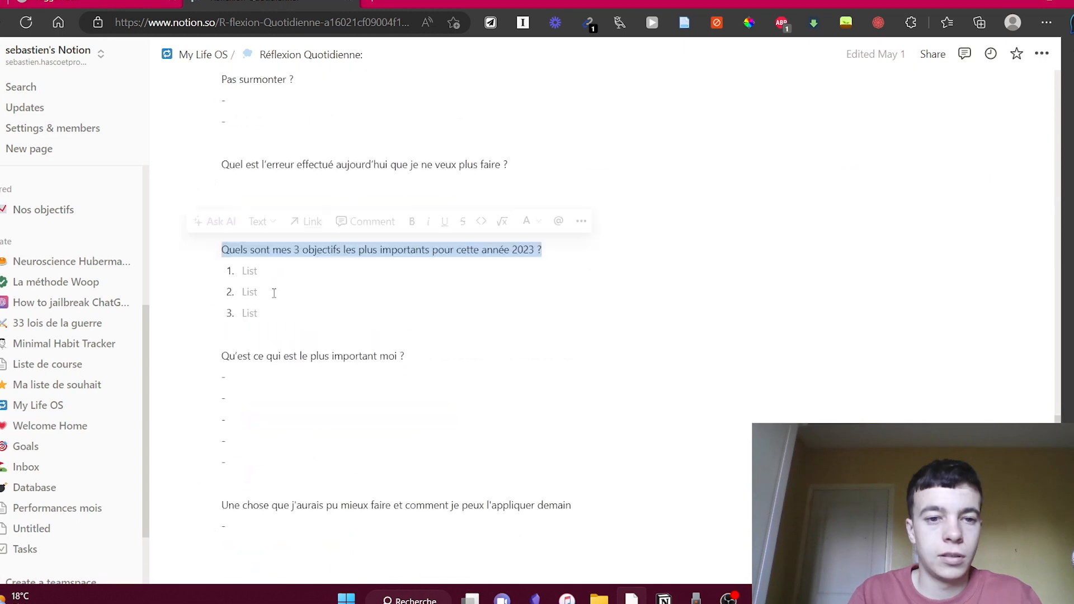
scroll(273, 293, "up", 9)
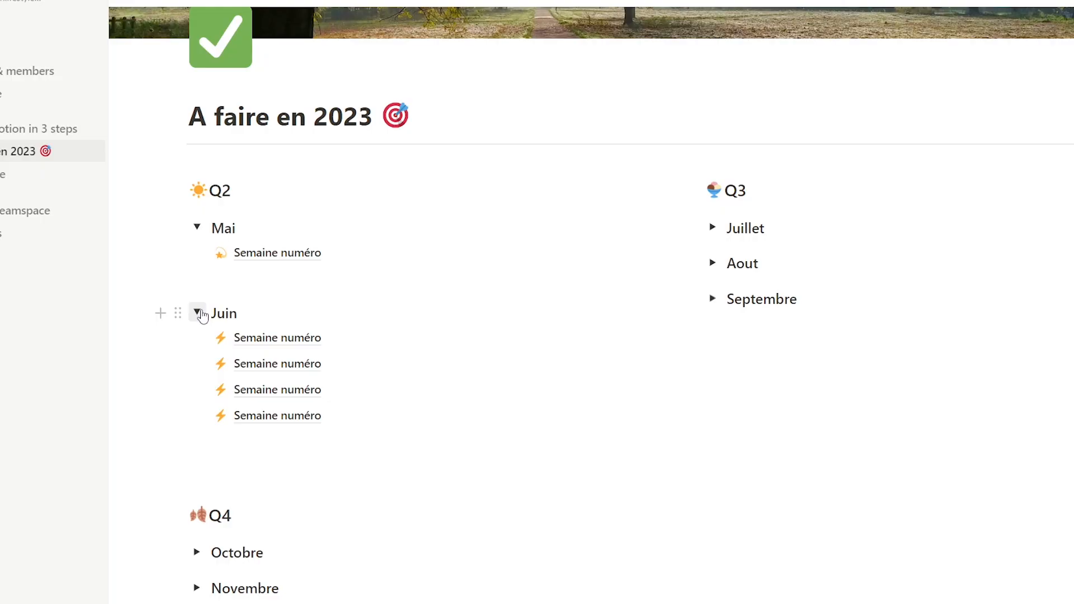
Collapse the Juin toggle on the A faire en 2023 page and check the Octobre and Septembre toggles
left_click(197, 313)
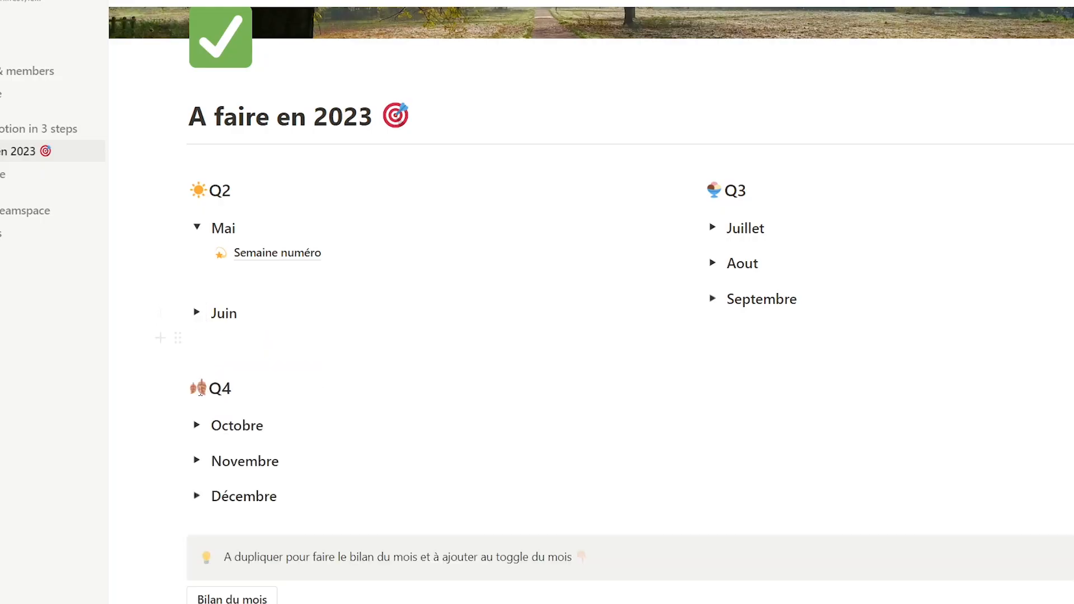
left_click(197, 425)
left_click(200, 426)
left_click(714, 298)
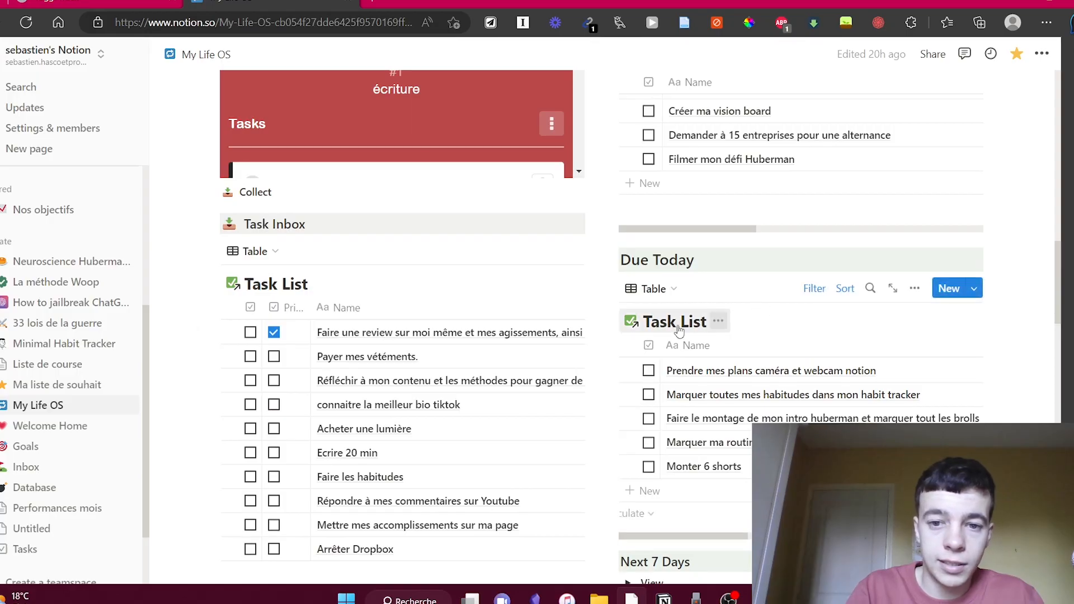
Open the Task List database from the Due Today section of My Life OS and look through its dated tasks
left_click(675, 322)
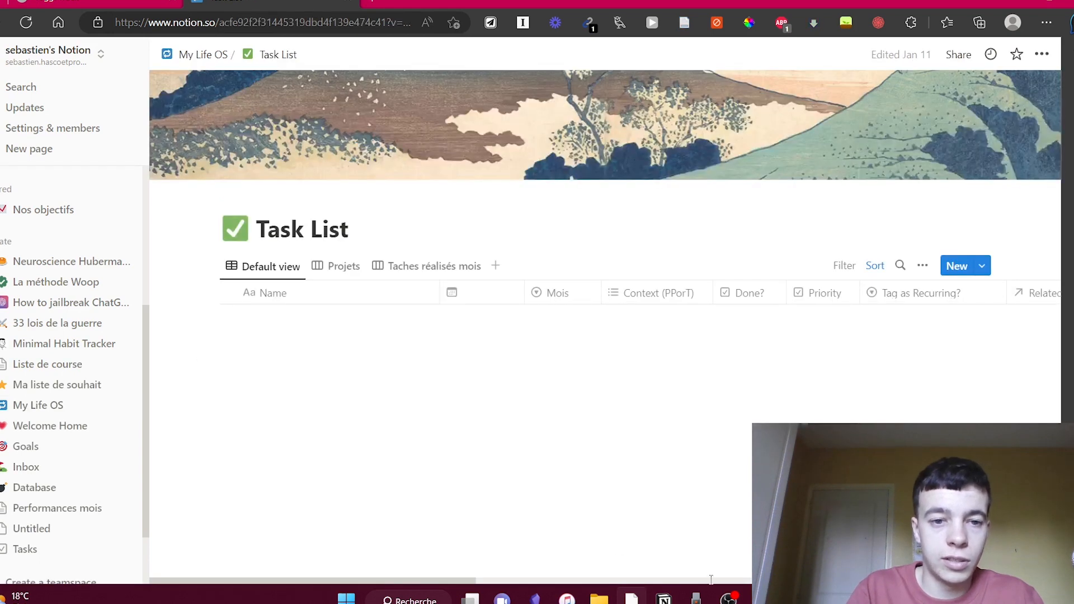
scroll(619, 360, "down", 5)
scroll(625, 495, "up", 5)
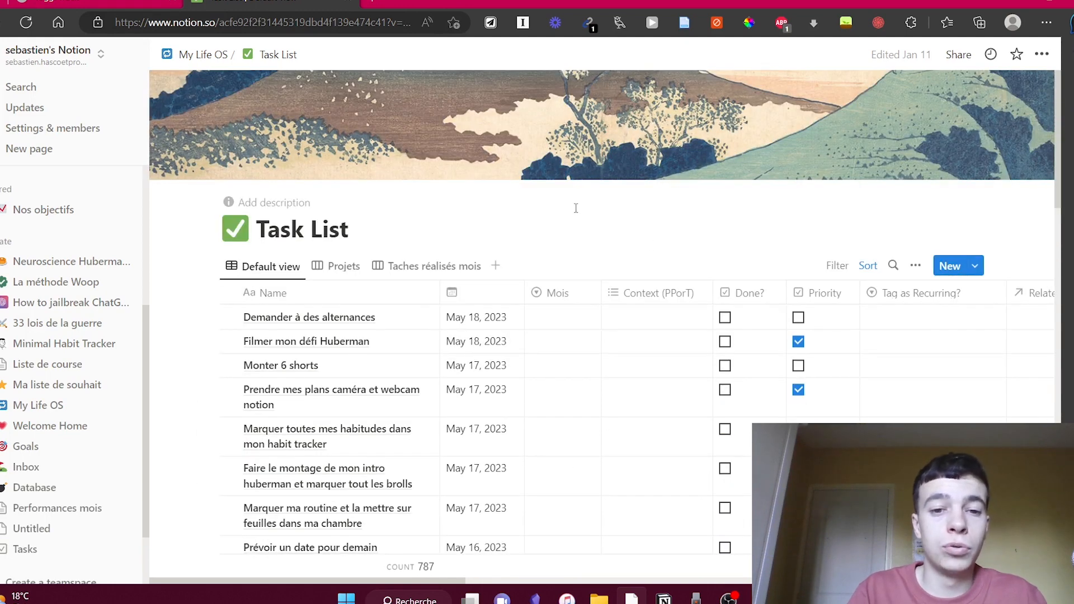
scroll(598, 250, "down", 15)
scroll(602, 289, "down", 1)
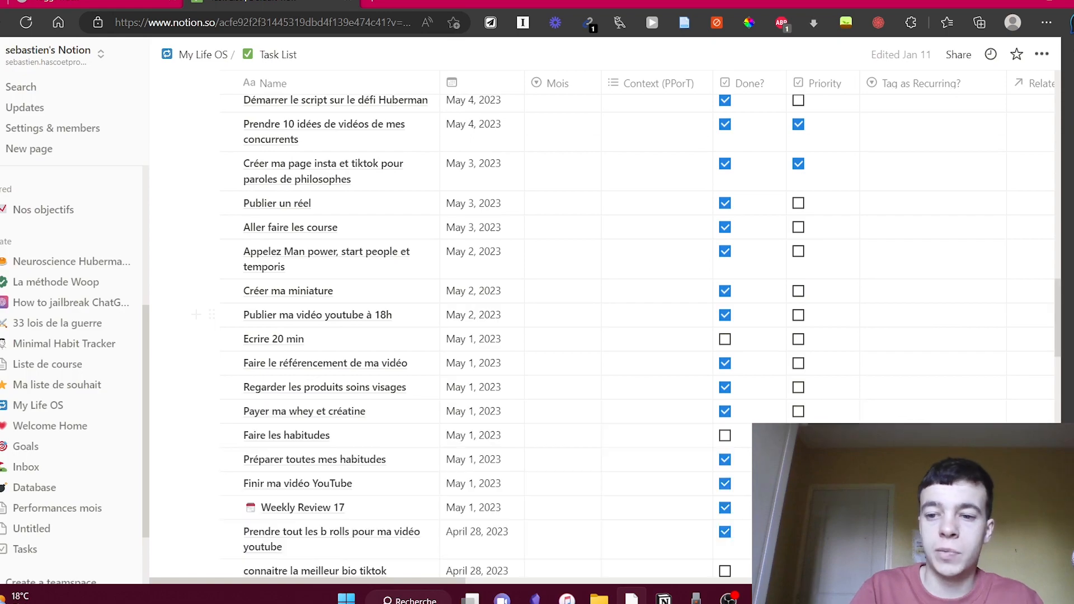
left_click(341, 483)
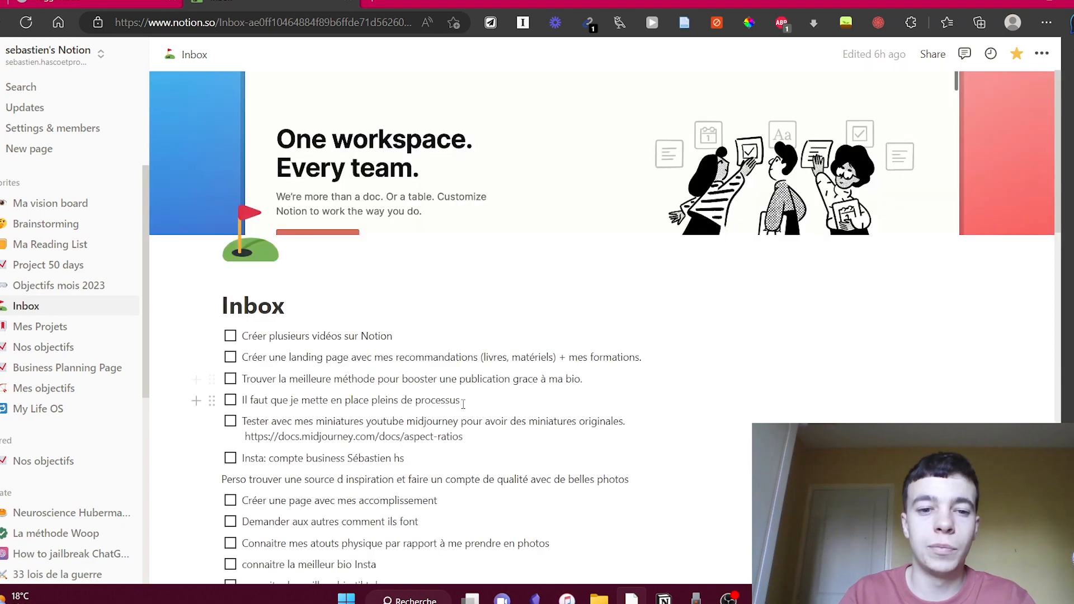
Go through the checklist of ideas on the Inbox page line by line
left_click(438, 330)
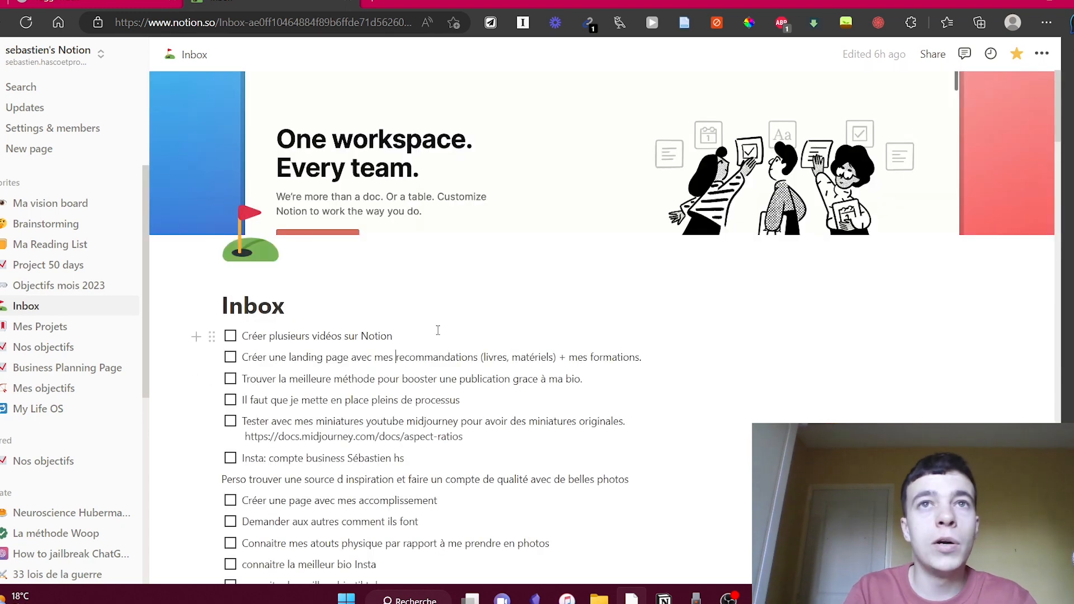
key("Down")
key("Down")
key("Down")
key("Down")
key("Down")
key("Down")
key("Up")
key("Up")
key("Up")
key("Up")
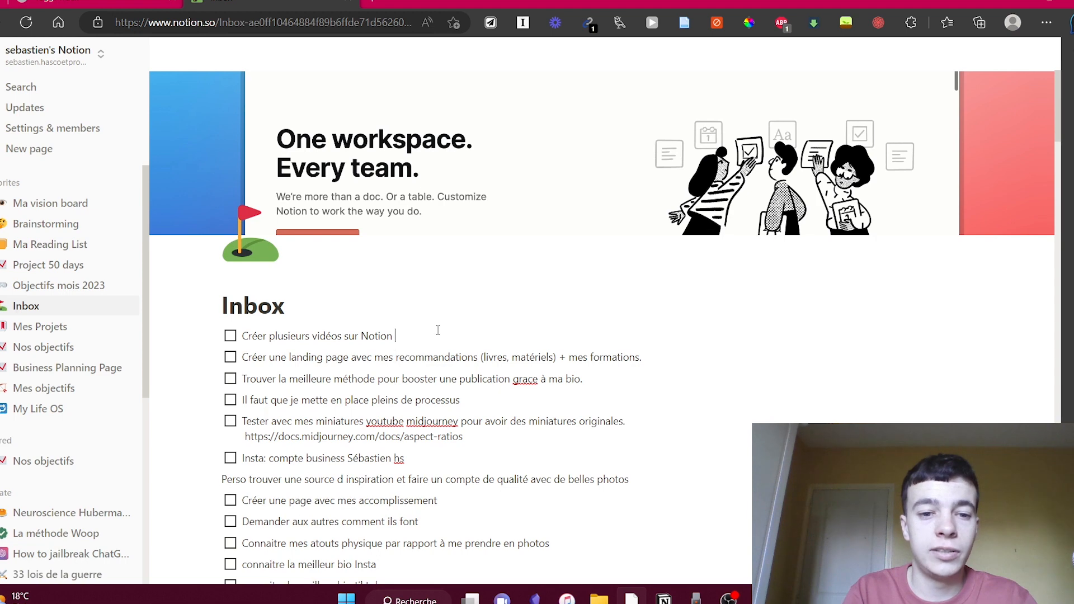
key("Down")
key("Down")
key("Down")
key("Down")
key("Down")
key("Down")
key("Down")
key("Down")
key("Down")
key("Down")
key("Down")
key("Down")
key("Down")
key("Down")
key("Down")
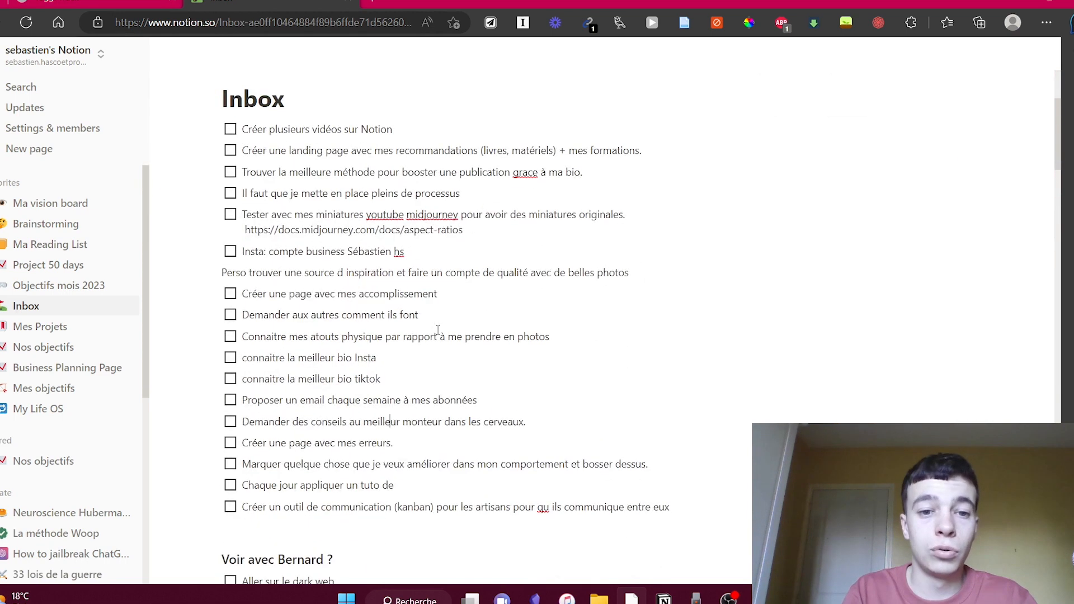
key("Up")
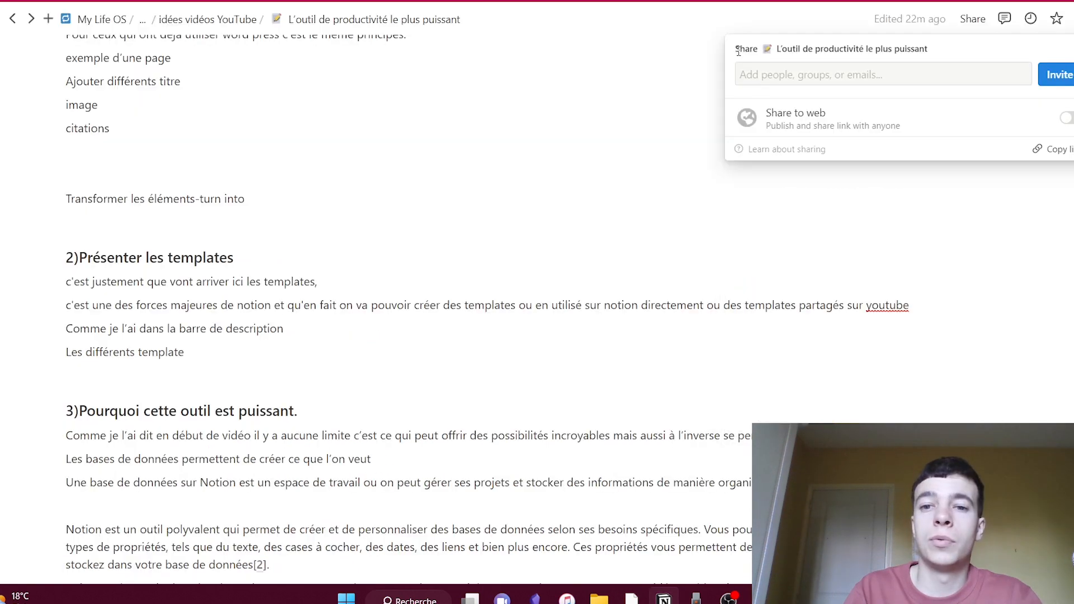
Expand the Mai toggle on the A faire en 2023 page and open its Semaine numéro page
mouse_move(827, 112)
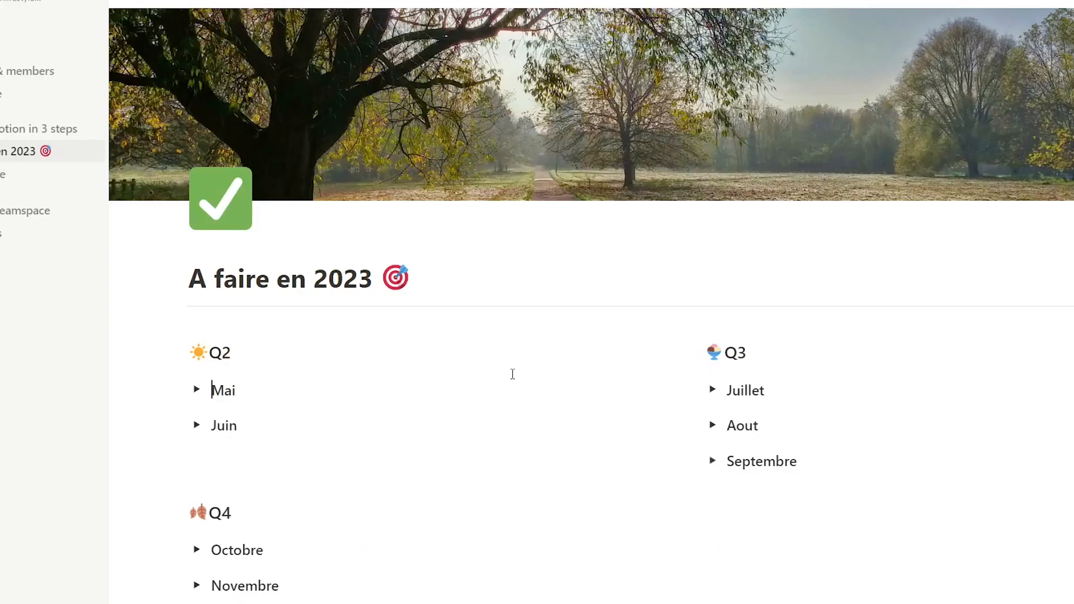
scroll(513, 374, "down", 3)
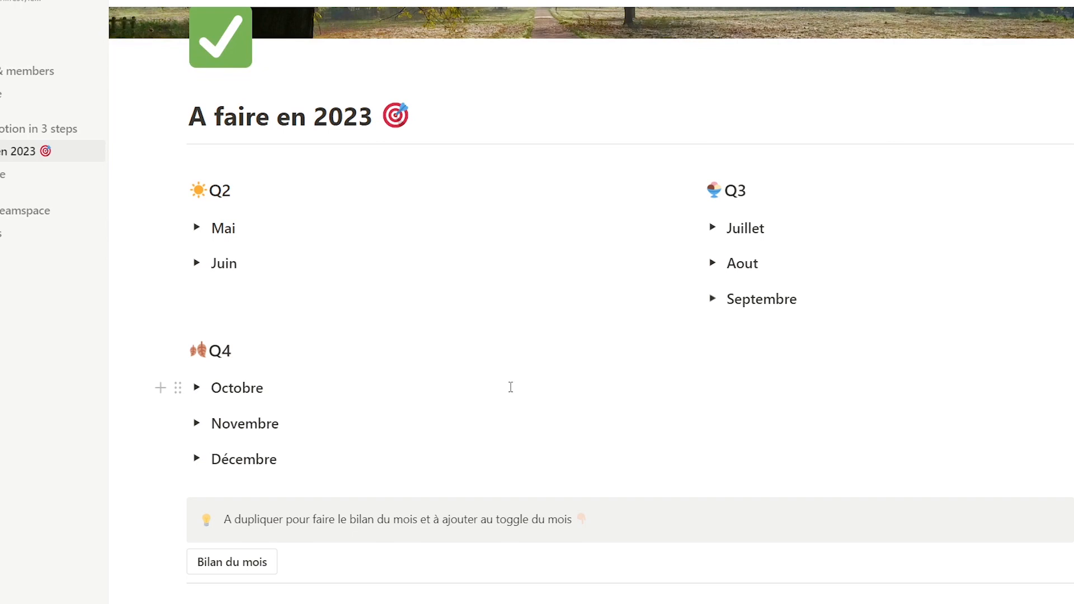
left_click(199, 228)
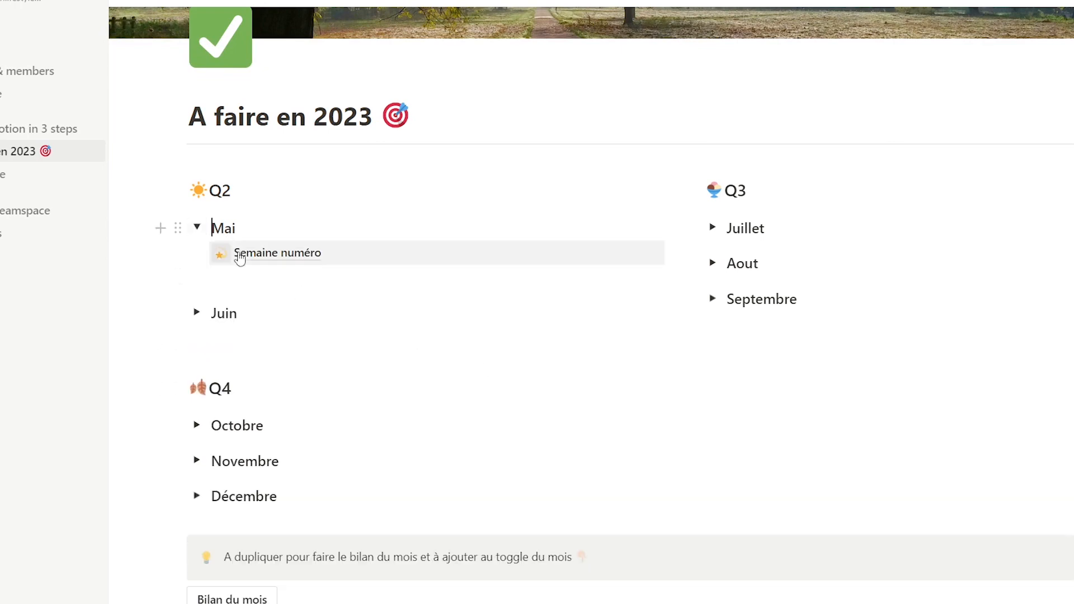
left_click(251, 253)
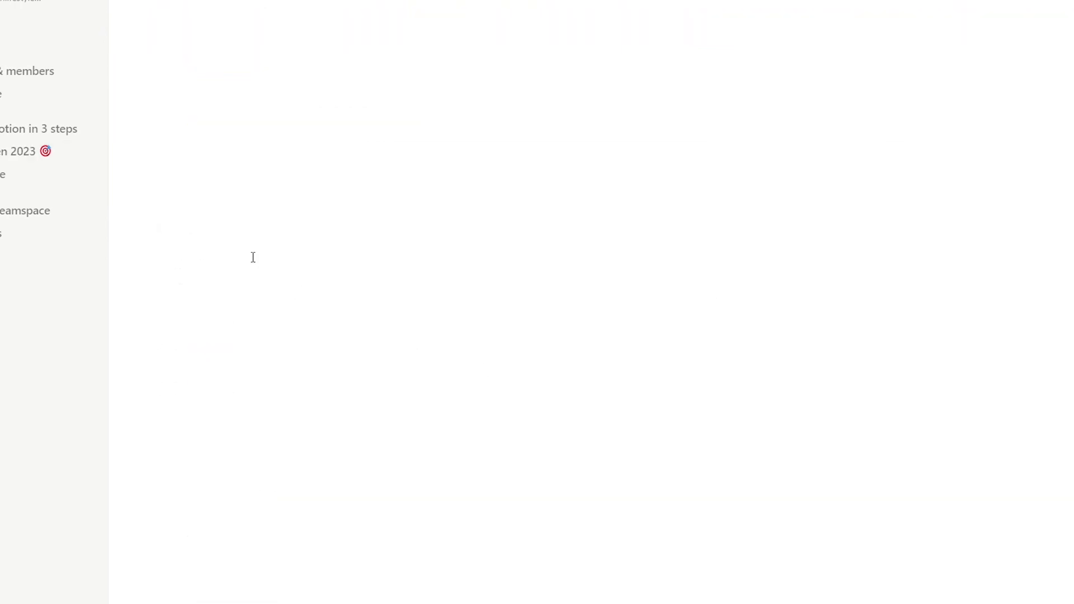
Look through the weekly page's quote, task list, Eisenhower matrix, organisation rules and daily task columns
scroll(607, 333, "down", 2)
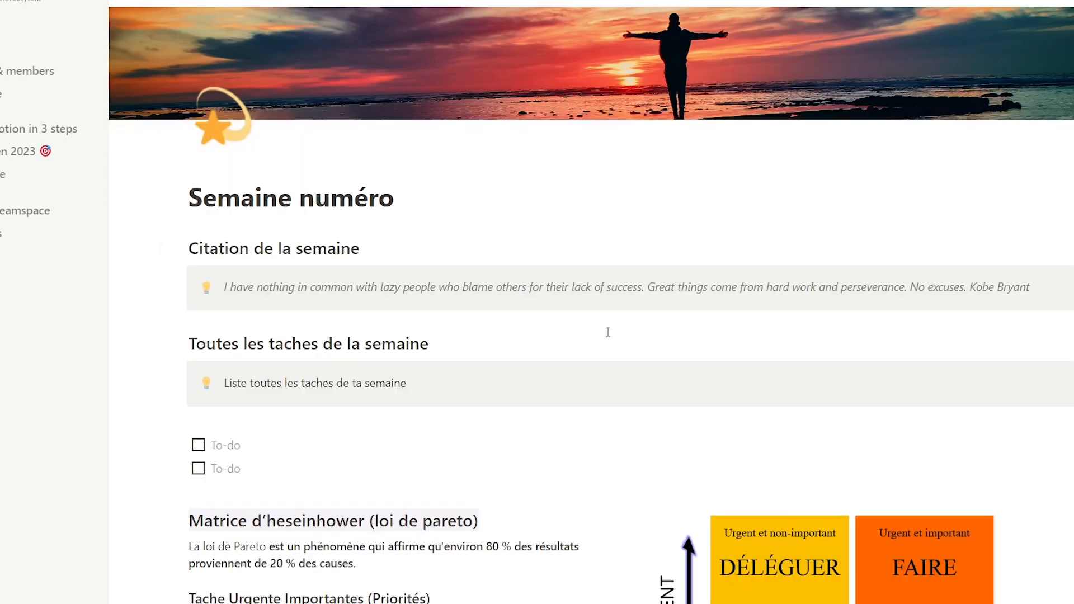
scroll(609, 332, "down", 2)
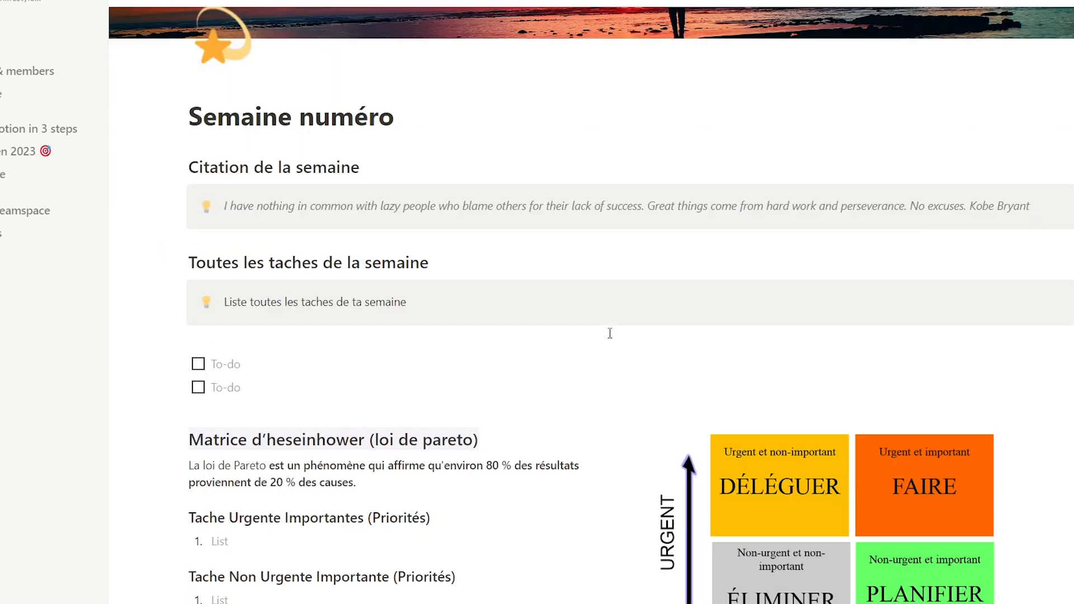
scroll(613, 336, "down", 4)
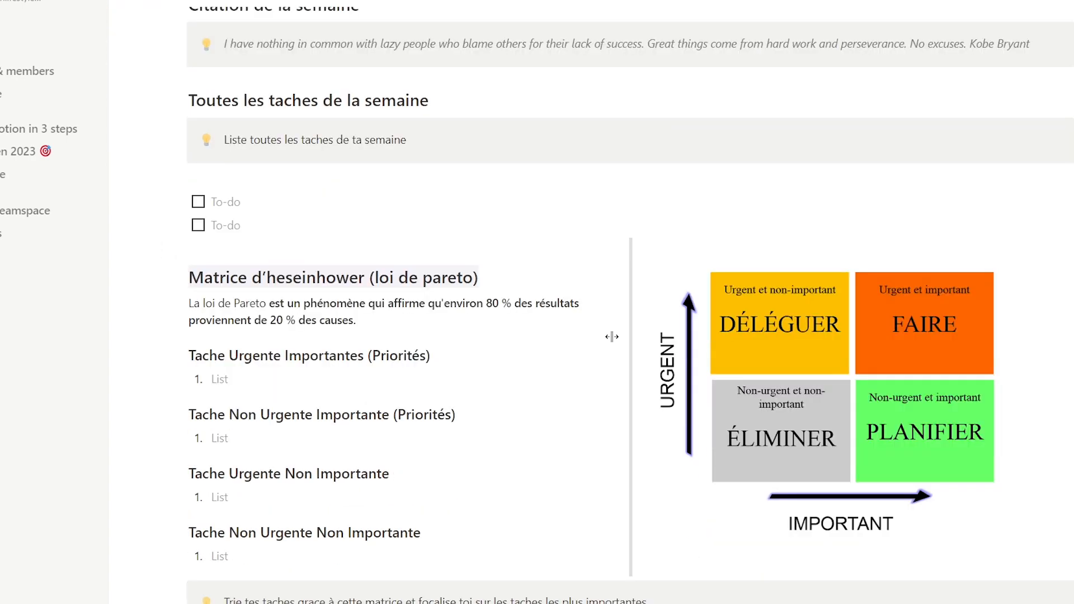
scroll(612, 336, "down", 6)
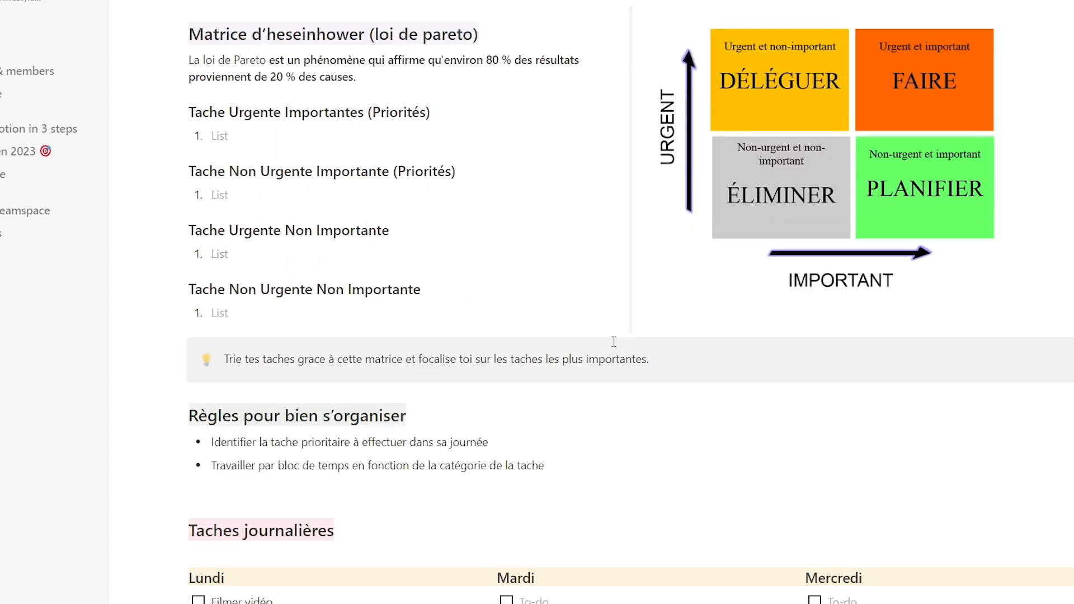
scroll(614, 341, "down", 2)
scroll(615, 344, "down", 4)
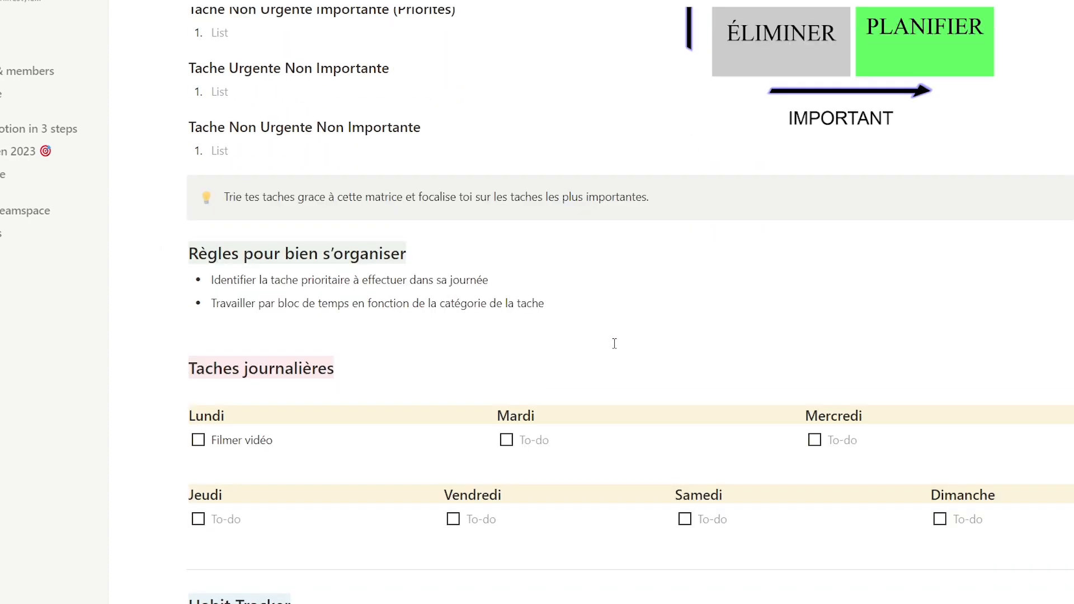
left_click(613, 361)
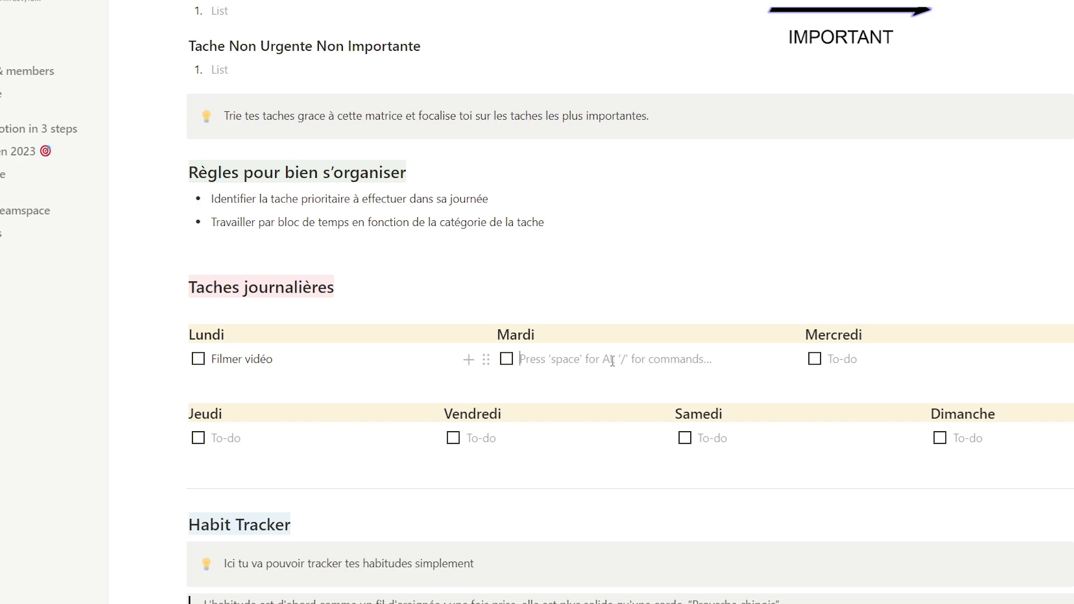
Look through the weekly page's Habit Tracker table, Taches reportées list and Analyse de la semaine questions
scroll(614, 362, "down", 4)
scroll(618, 365, "down", 4)
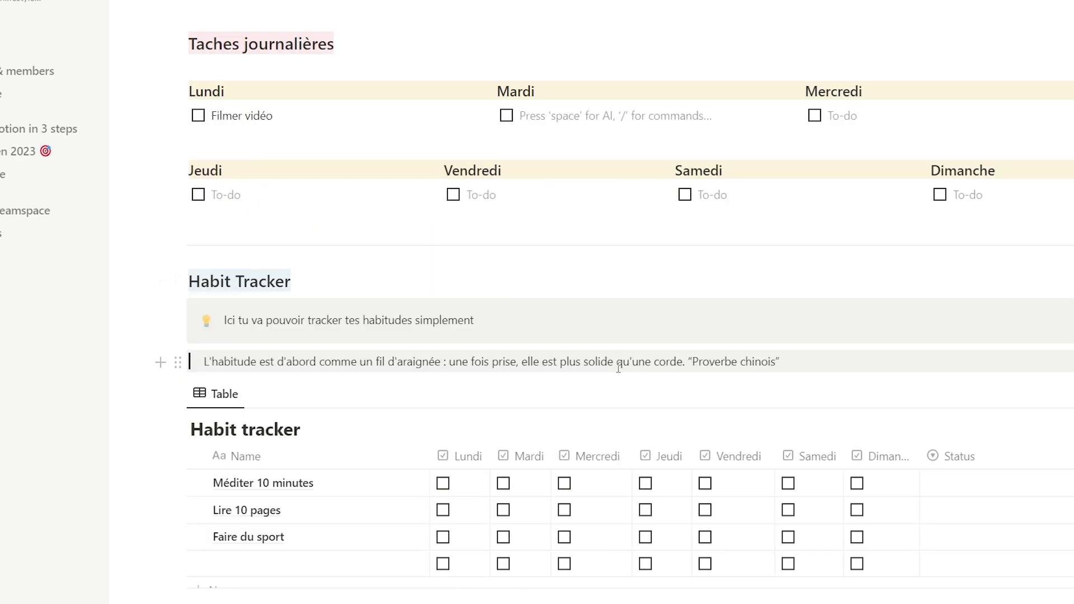
scroll(619, 376, "down", 2)
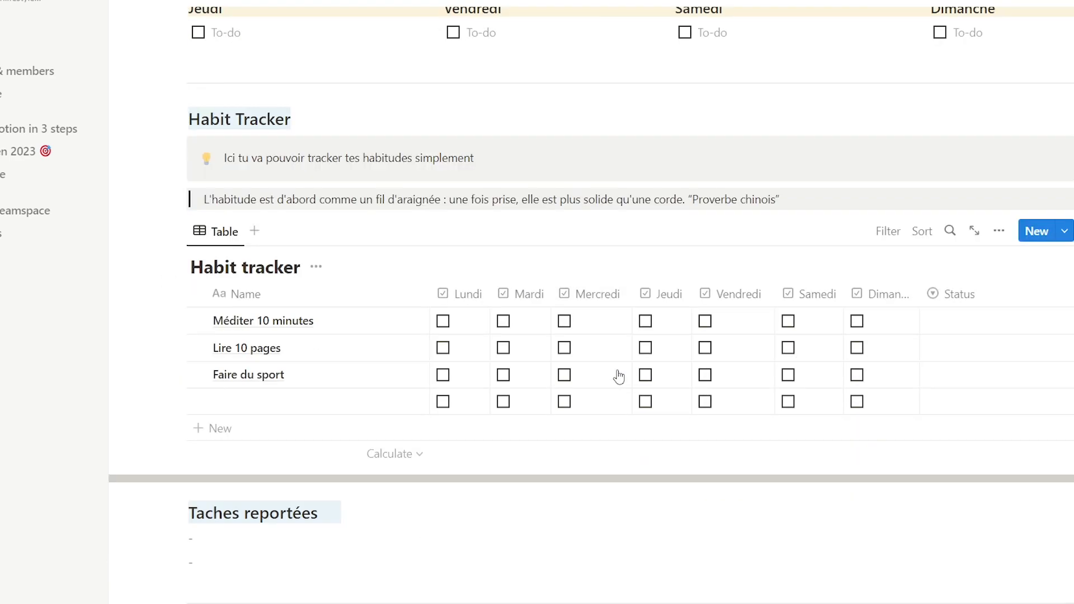
scroll(619, 376, "down", 2)
scroll(619, 376, "down", 4)
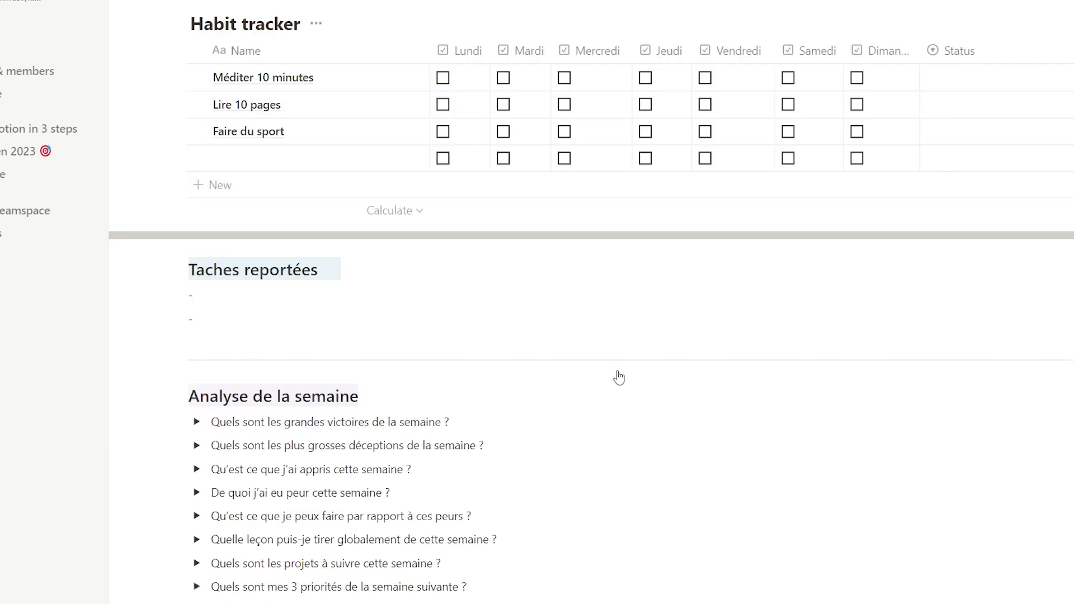
scroll(618, 371, "down", 2)
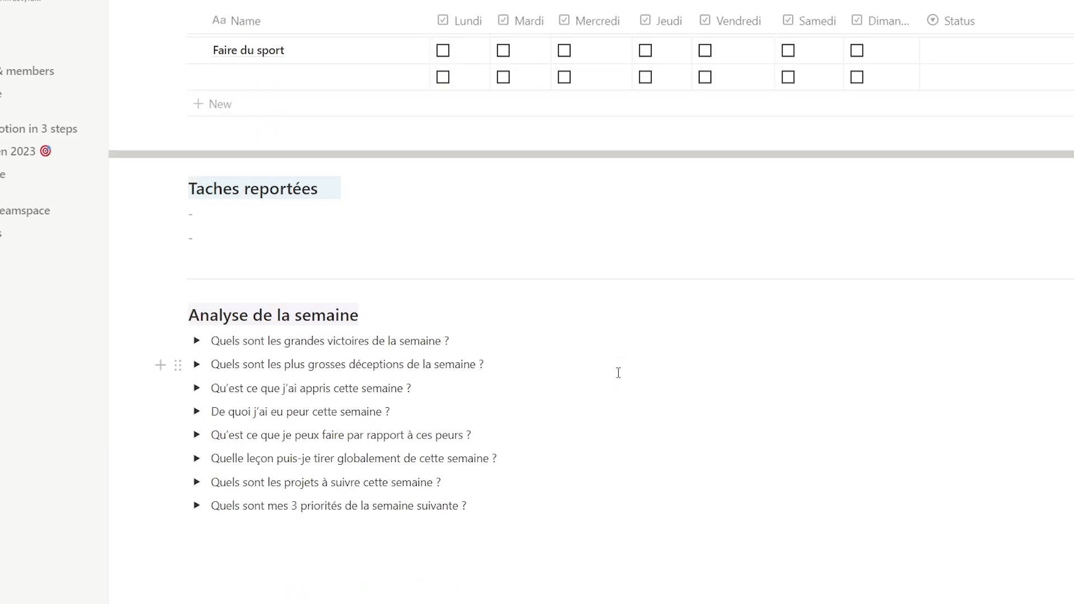
scroll(619, 373, "down", 3)
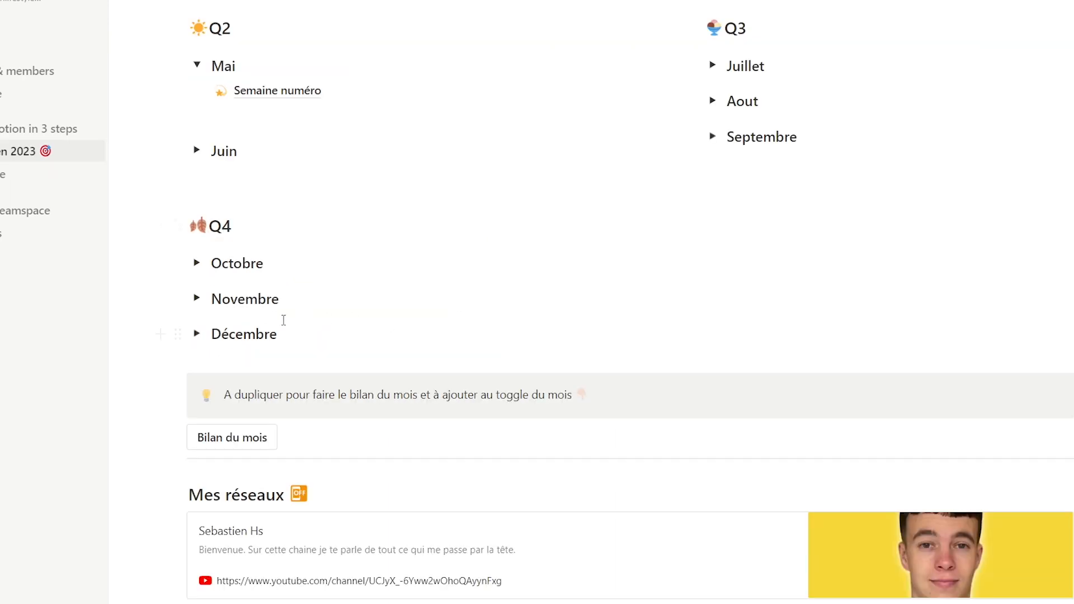
Expand and collapse the Décembre and Novembre toggles under Q4 to view their weekly pages
left_click(197, 334)
left_click(196, 334)
left_click(198, 299)
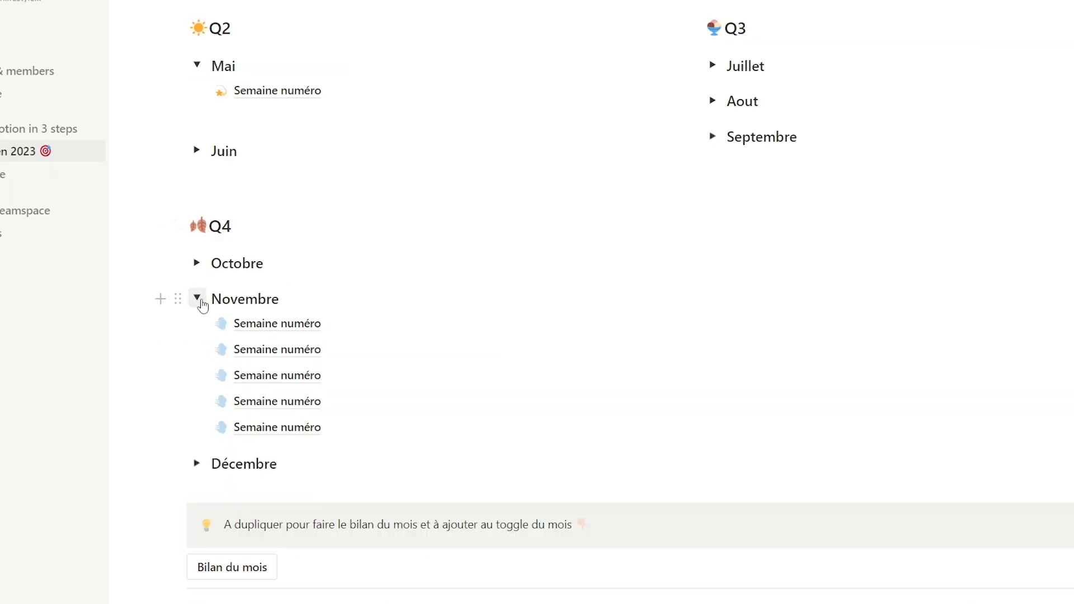
left_click(199, 300)
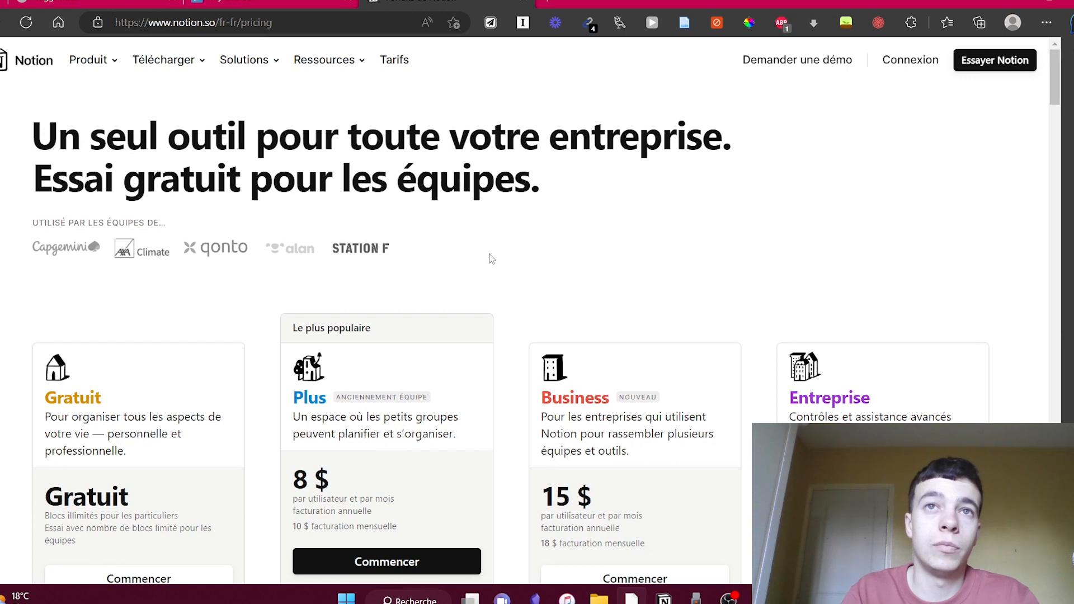
Compare the Gratuit, Plus, Business and Entreprise plans on Notion's pricing page
scroll(277, 263, "down", 2)
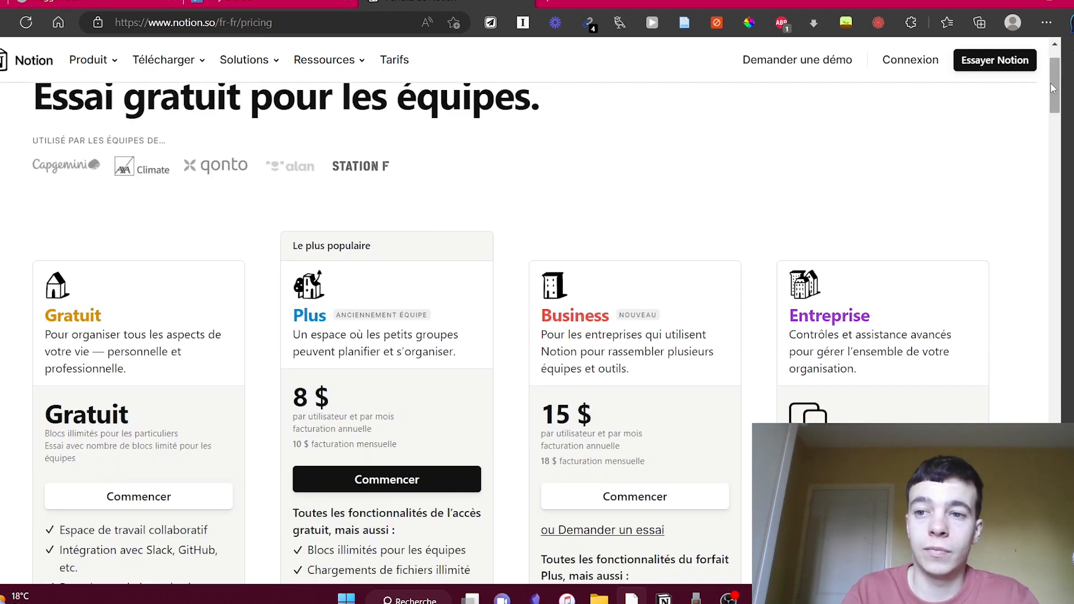
scroll(50, 425, "down", 2)
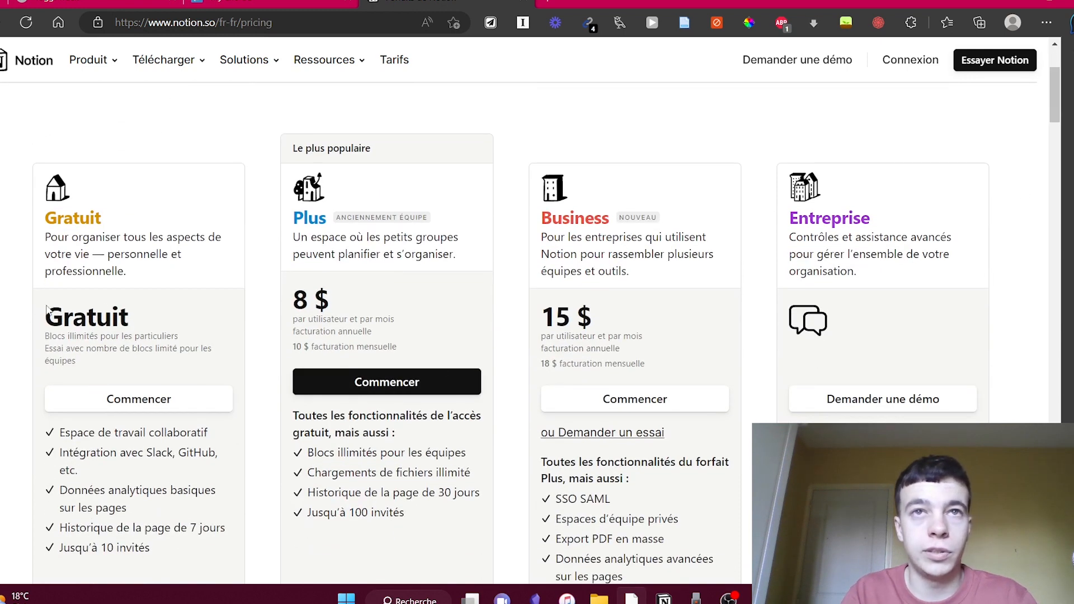